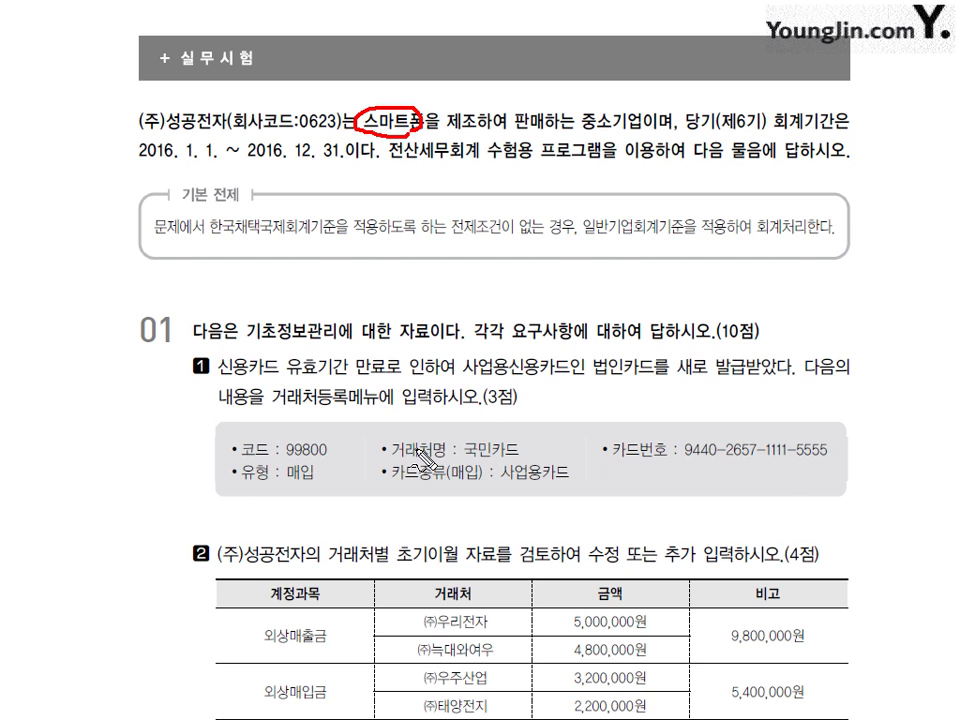
Switch to KcLep and open 거래처등록 for company 0623 (주)성공전자
key("e")
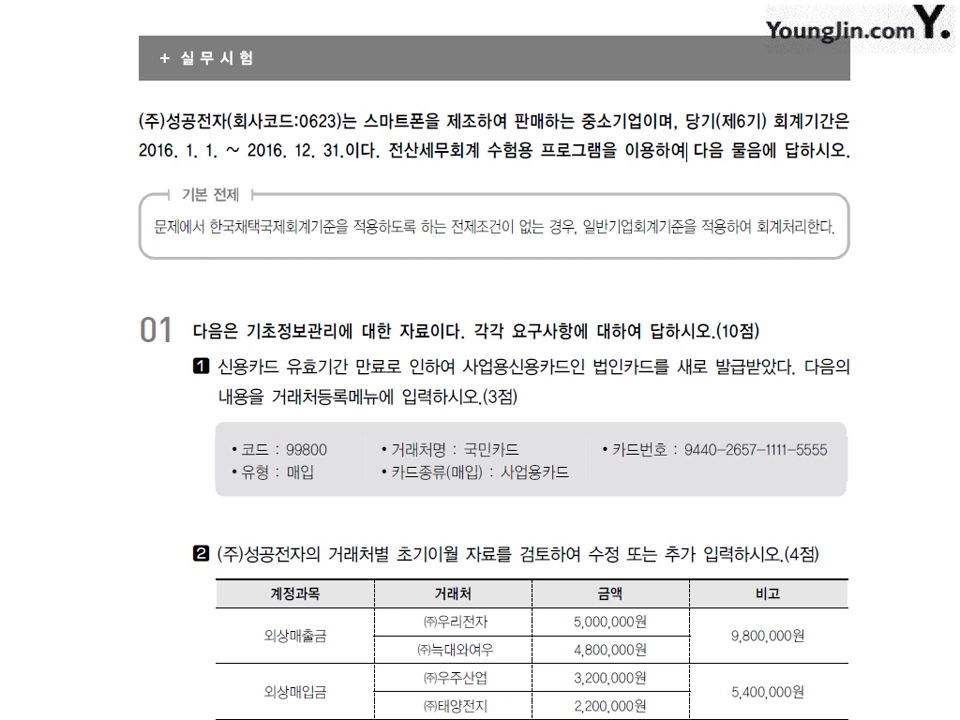
key("alt+Tab")
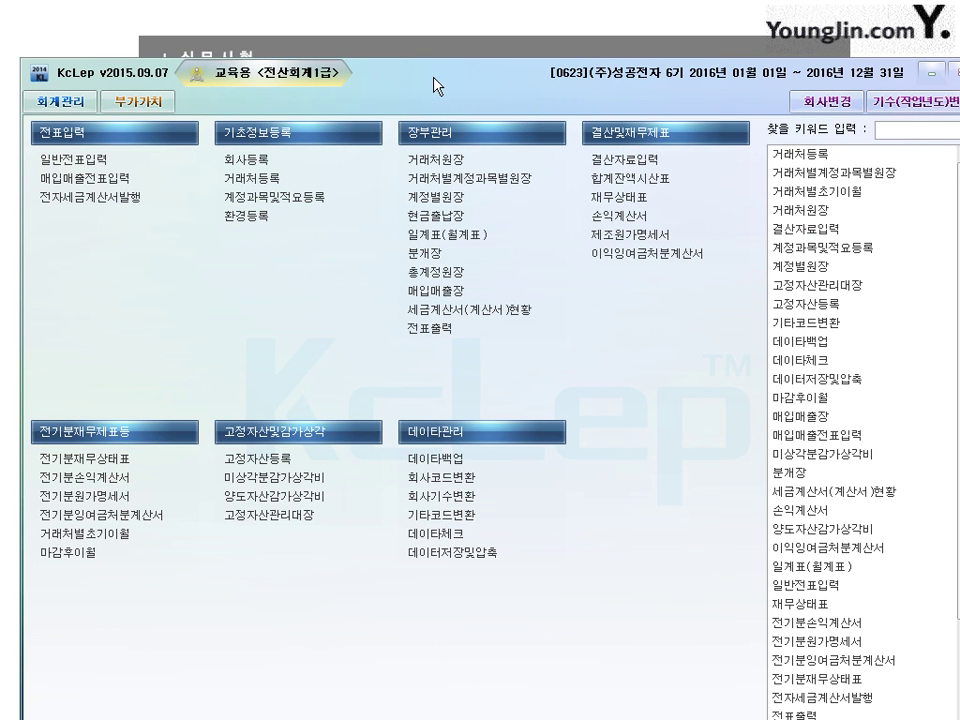
left_click_drag(435, 84, 433, 45)
key("alt+Tab")
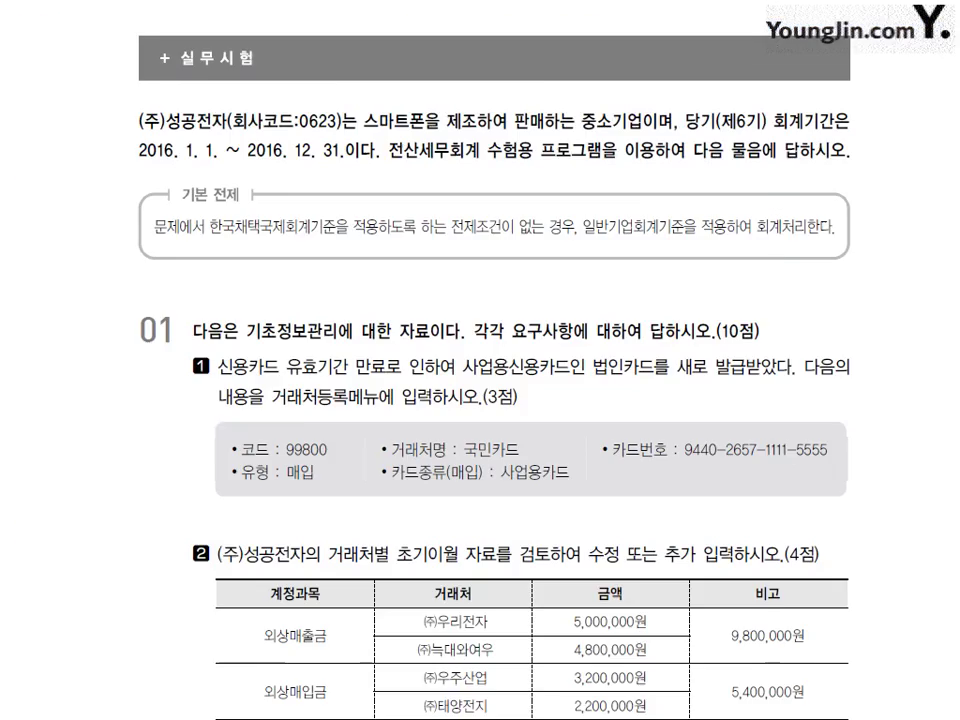
key("alt+Tab")
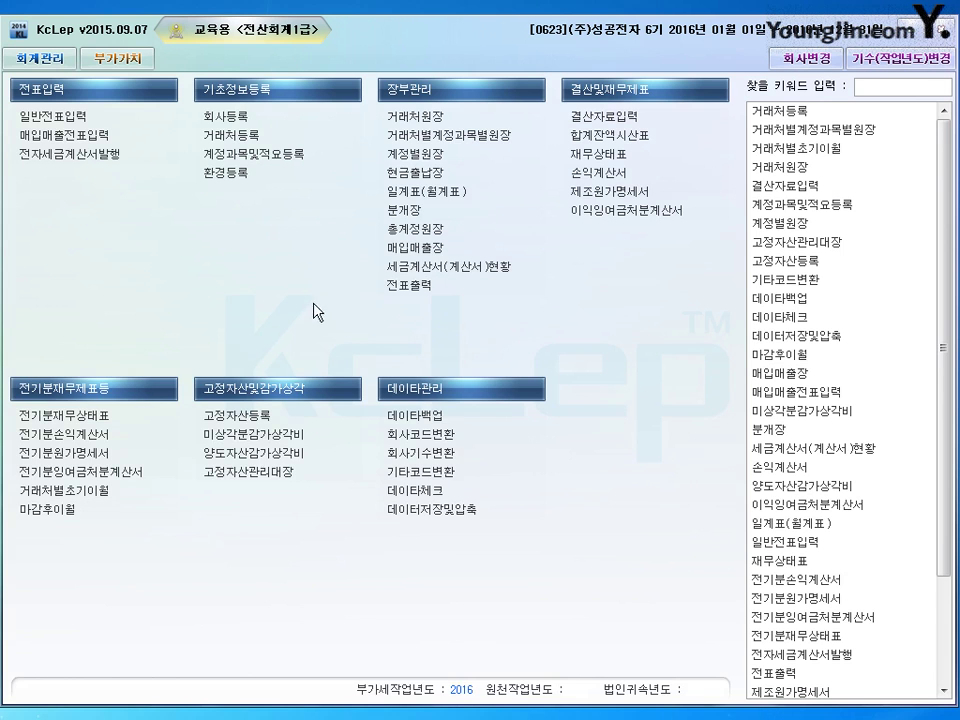
left_click(230, 134)
left_click_drag(342, 152, 398, 3)
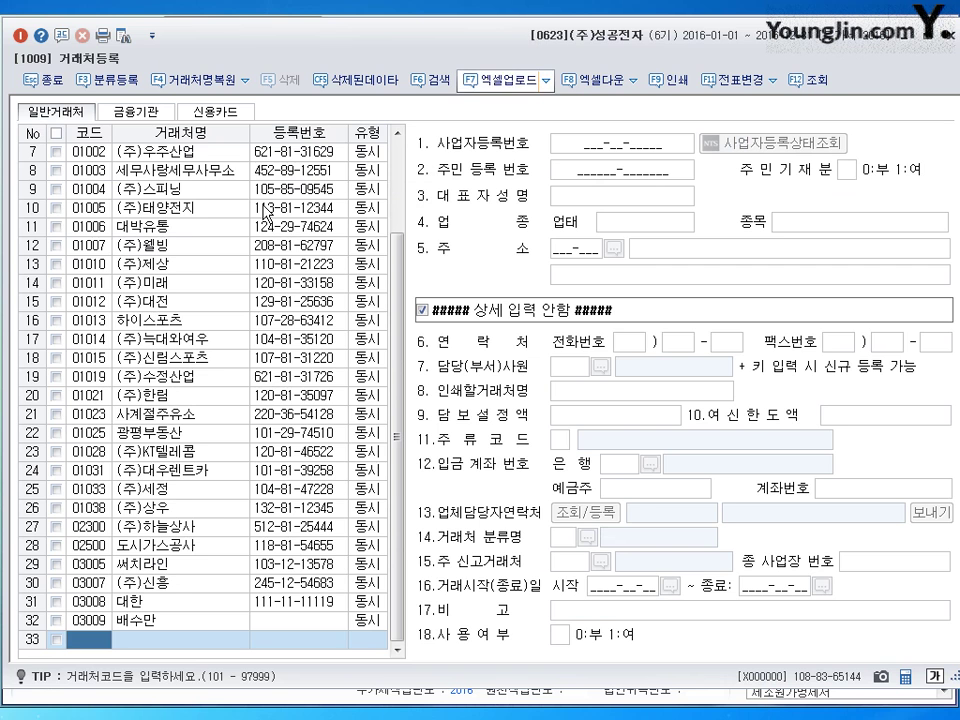
On the 신용카드 list, add card code 99800 named 국민카드
left_click(214, 111)
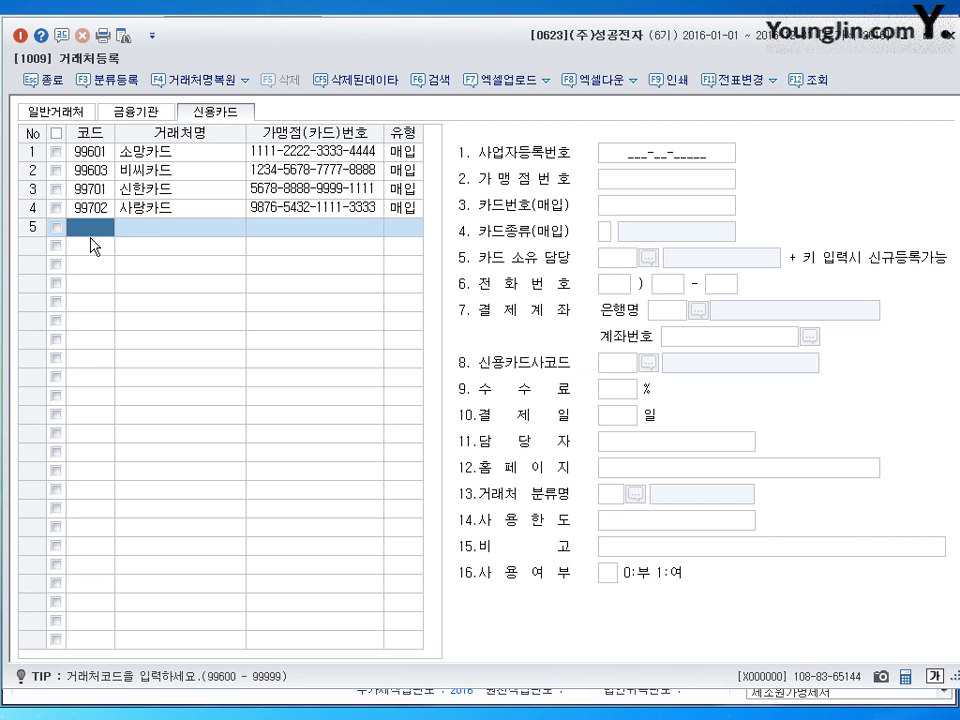
type("99800")
key("Return")
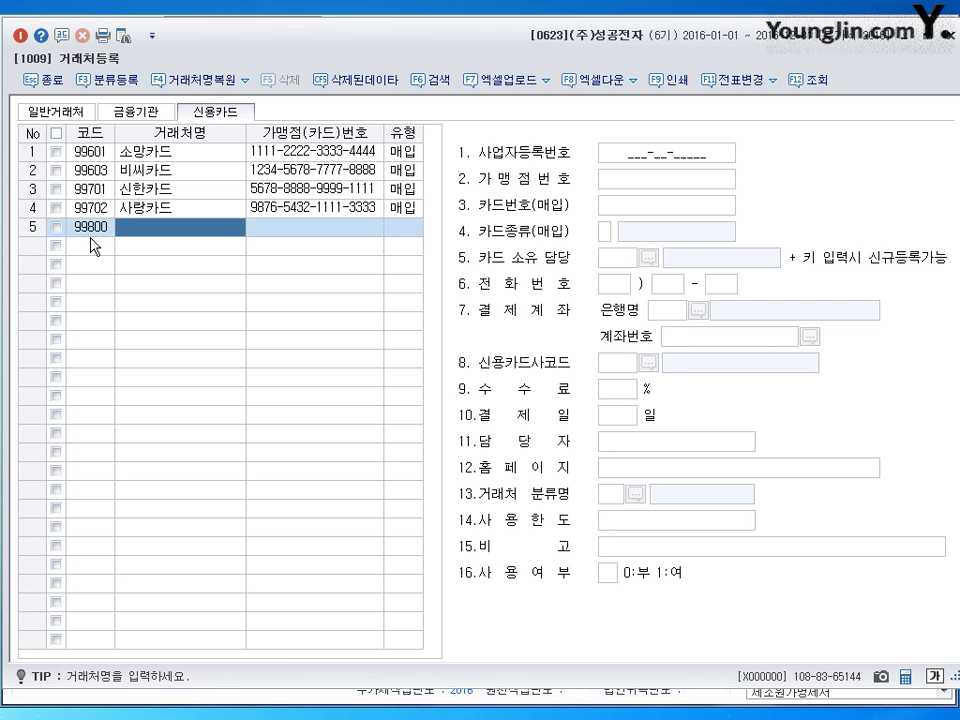
type("국")
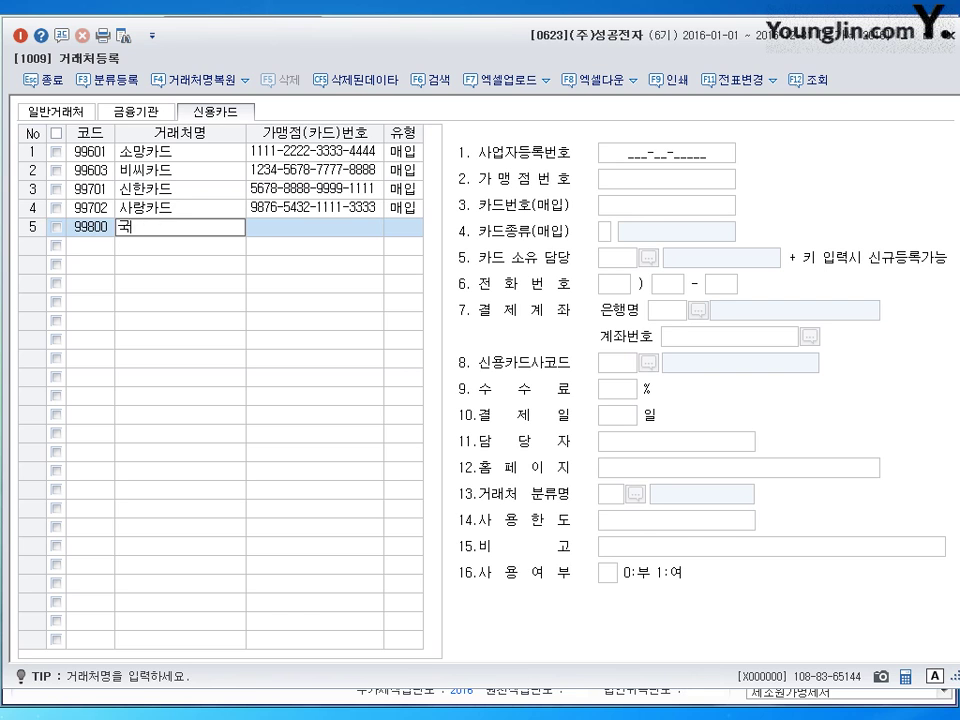
type("미")
key("BackSpace")
key("BackSpace")
key("BackSpace")
type("ㄱ국민카드")
key("Return")
key("Return")
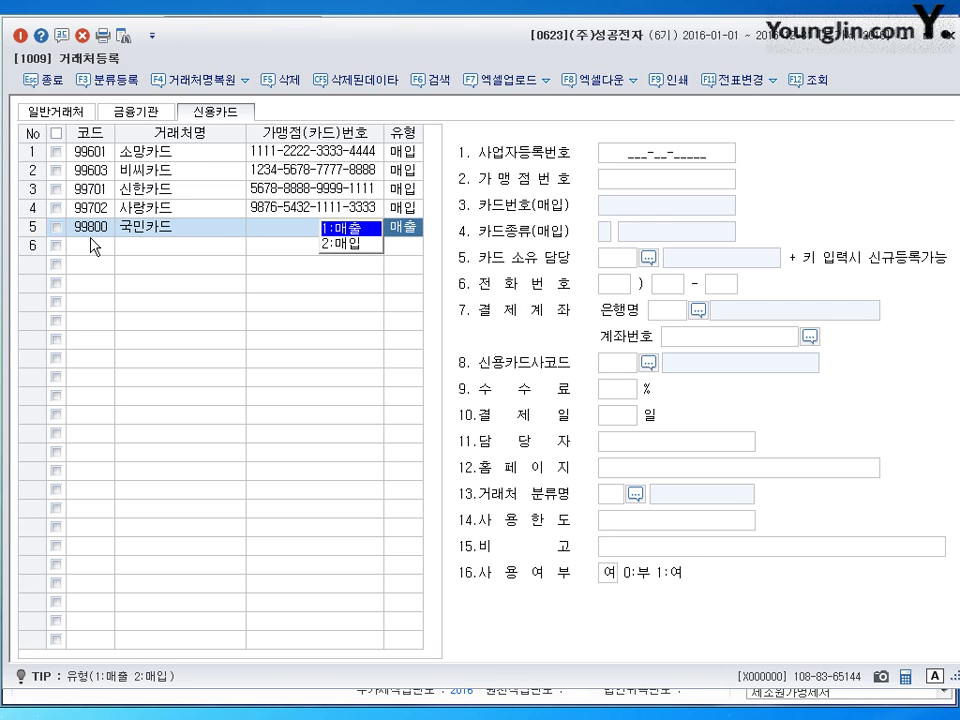
Make 국민카드 a 매입 card with its card number and business card type (3)
key("Return")
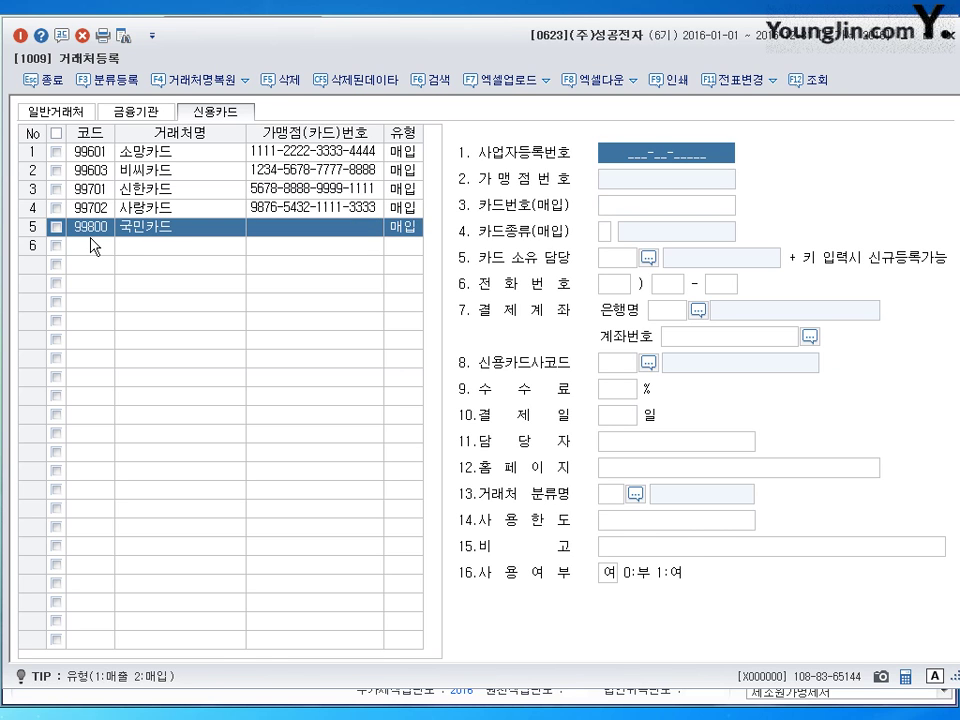
key("Return")
key("shift+Tab")
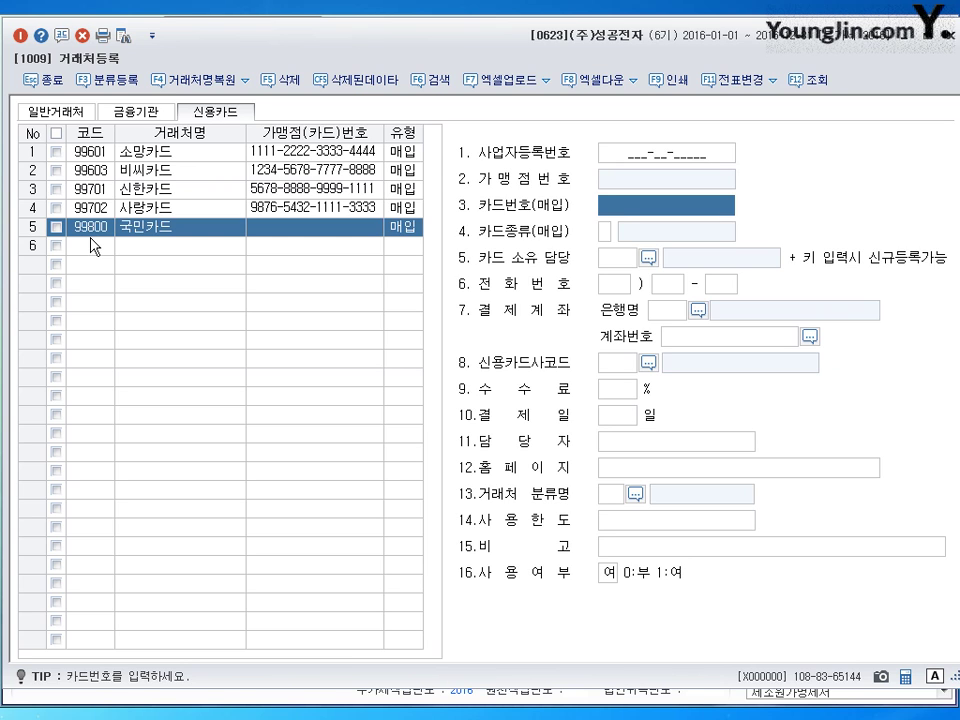
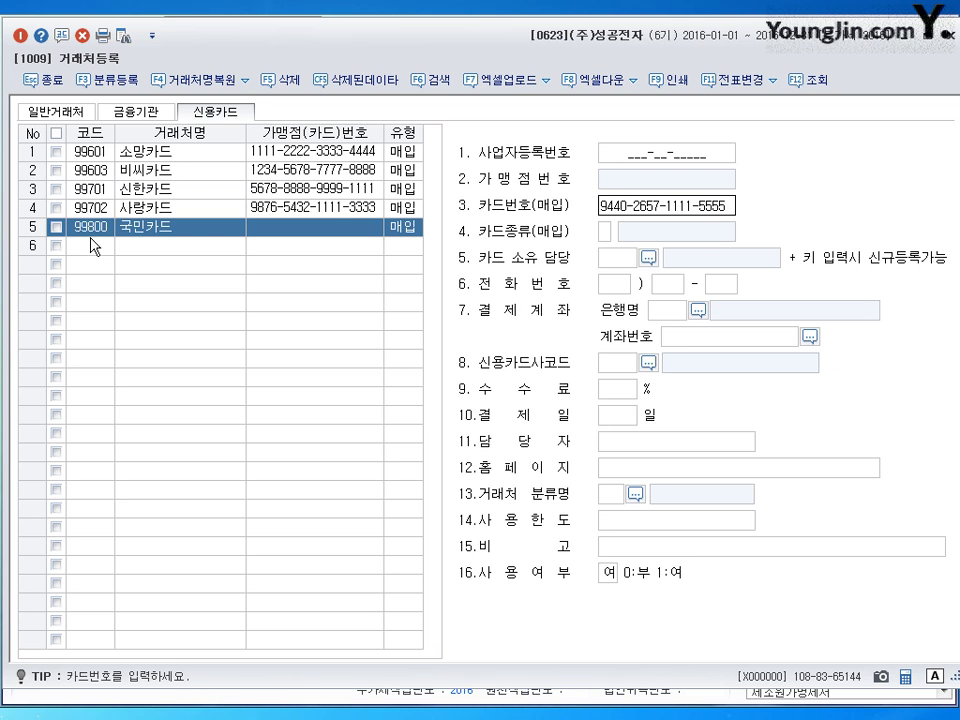
key("Return")
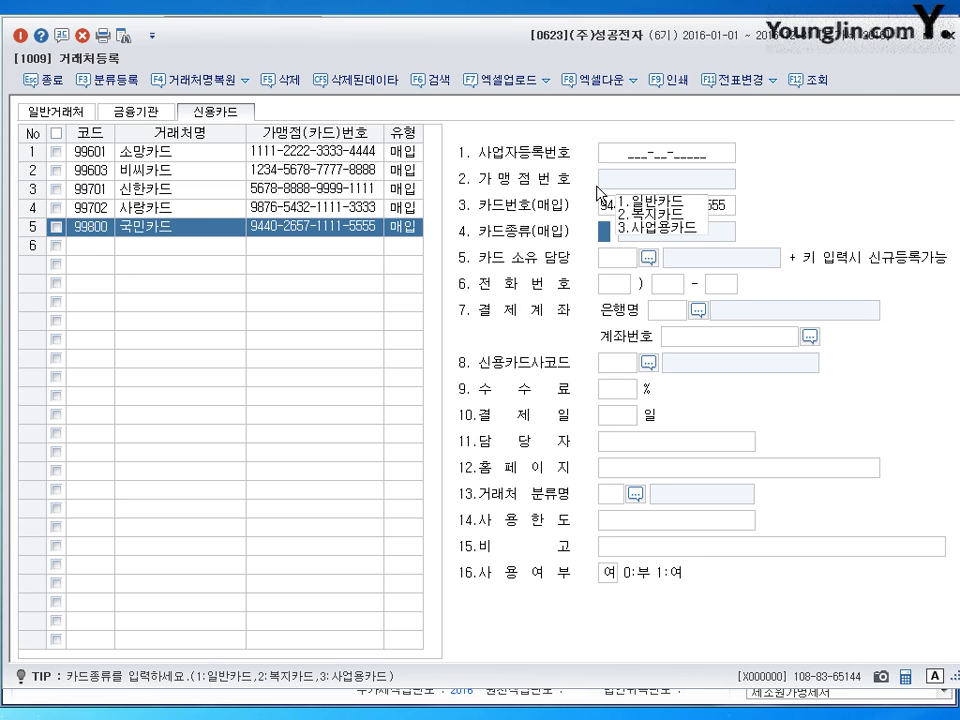
left_click(678, 228)
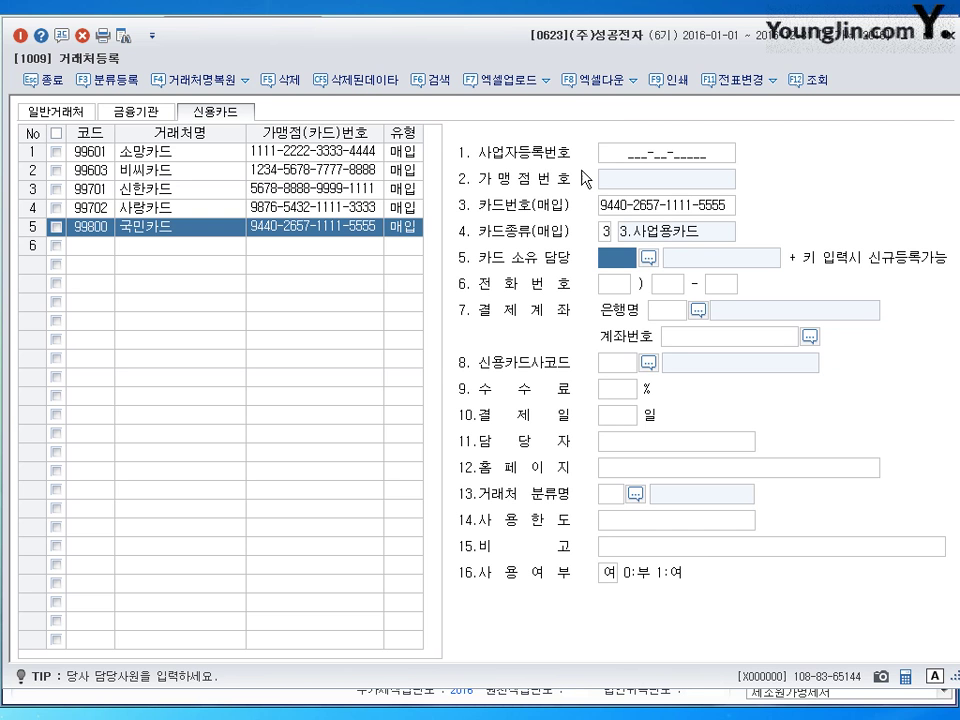
key("Escape")
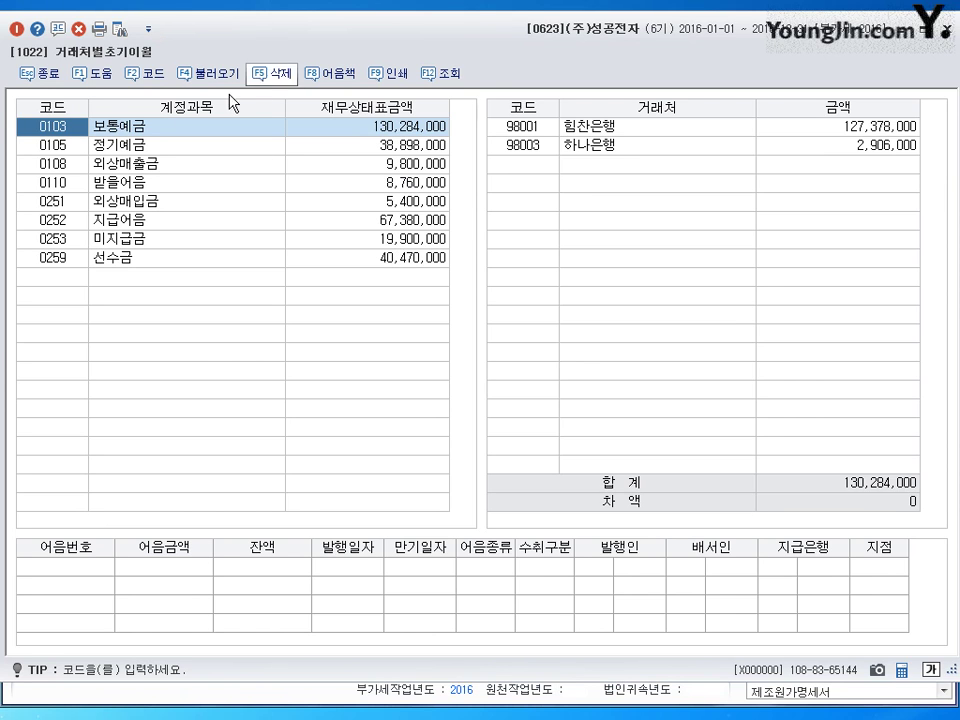
Split 0108 외상매출금 into (주)우리전자 5,000,000 and (주)늑대와여우 4,800,000
left_click(230, 163)
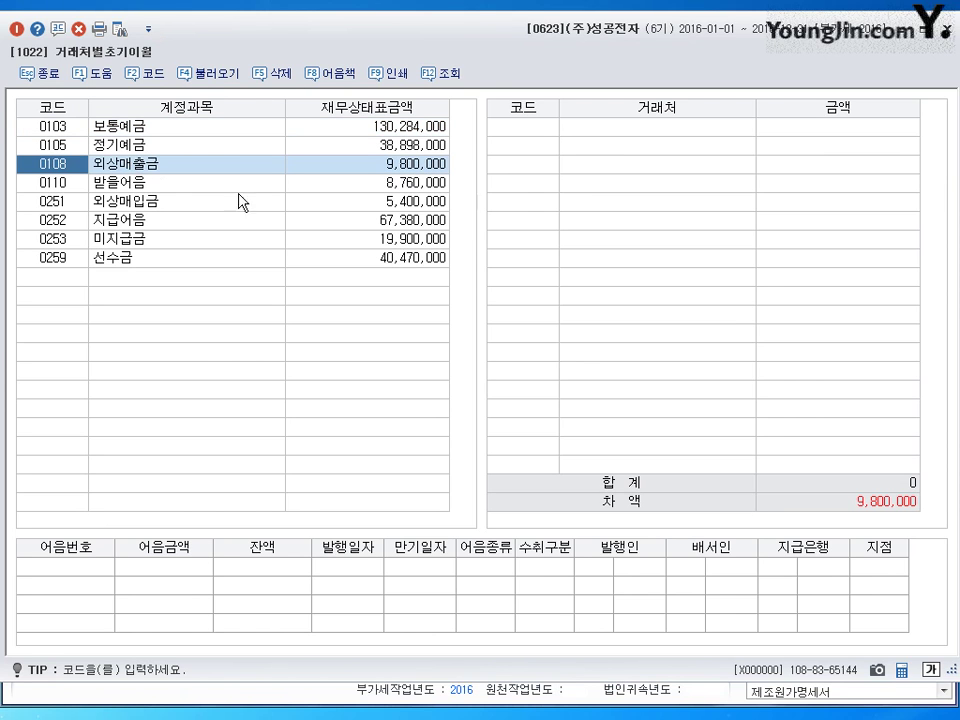
left_click(540, 133)
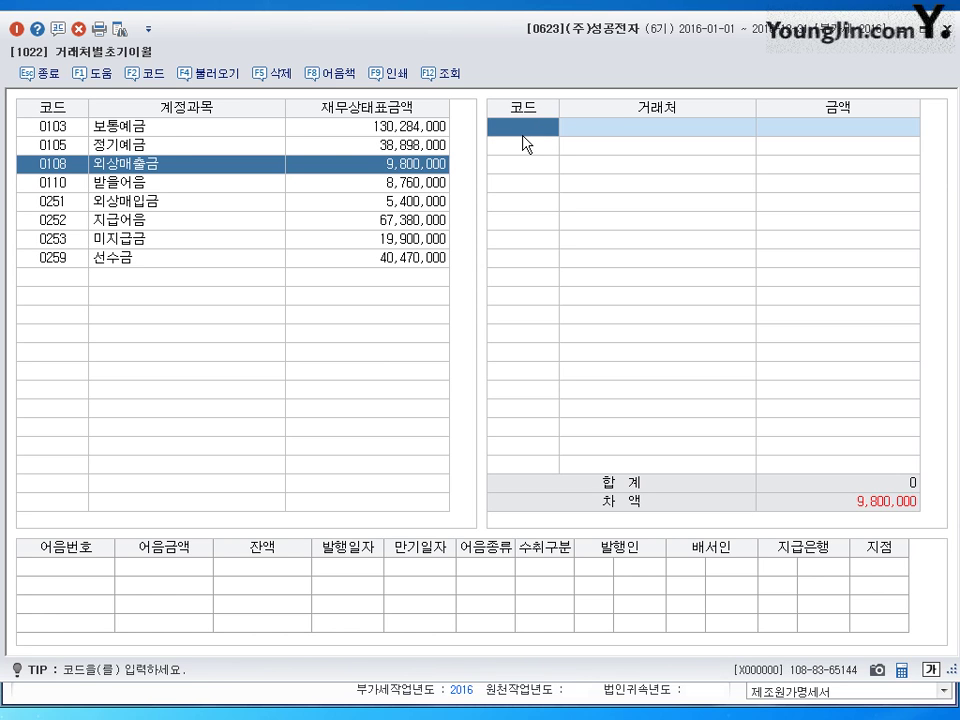
left_click(148, 74)
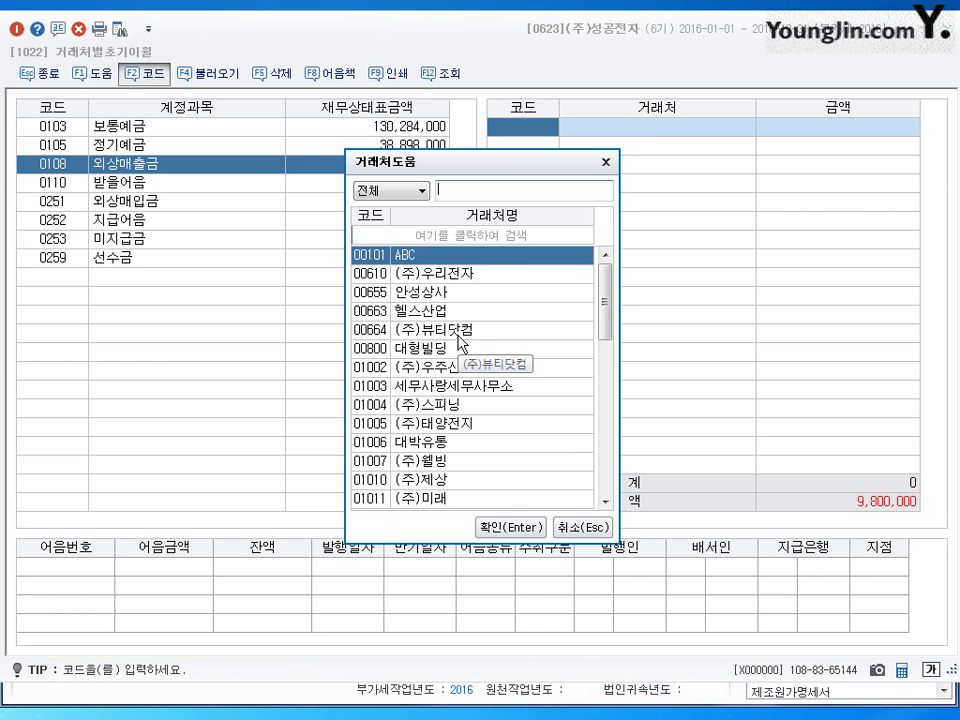
type("우리")
key("Return")
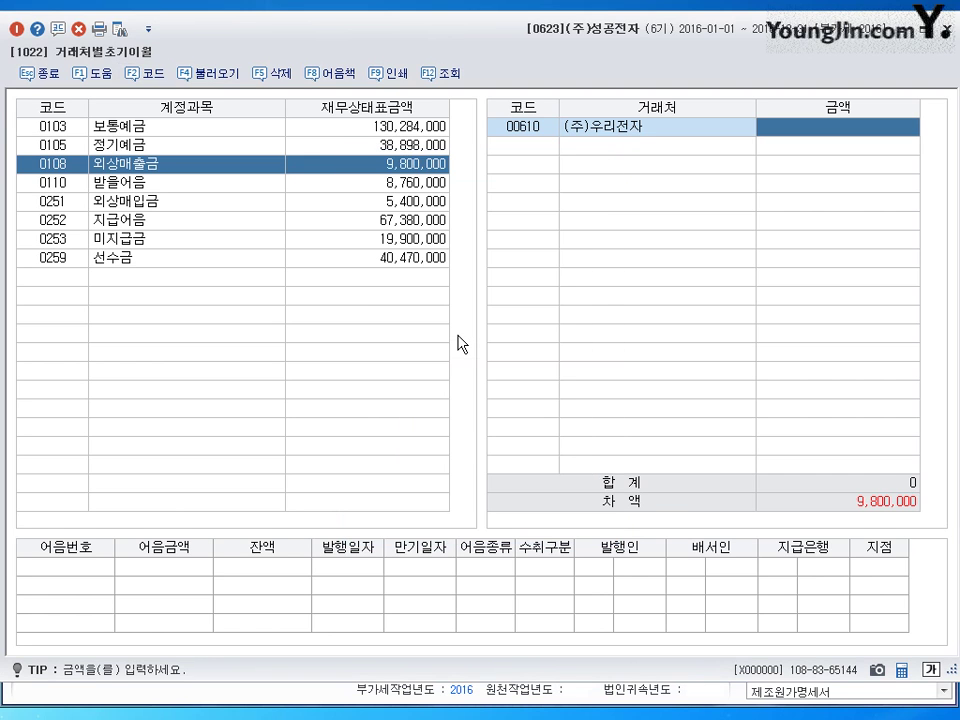
type("5000000")
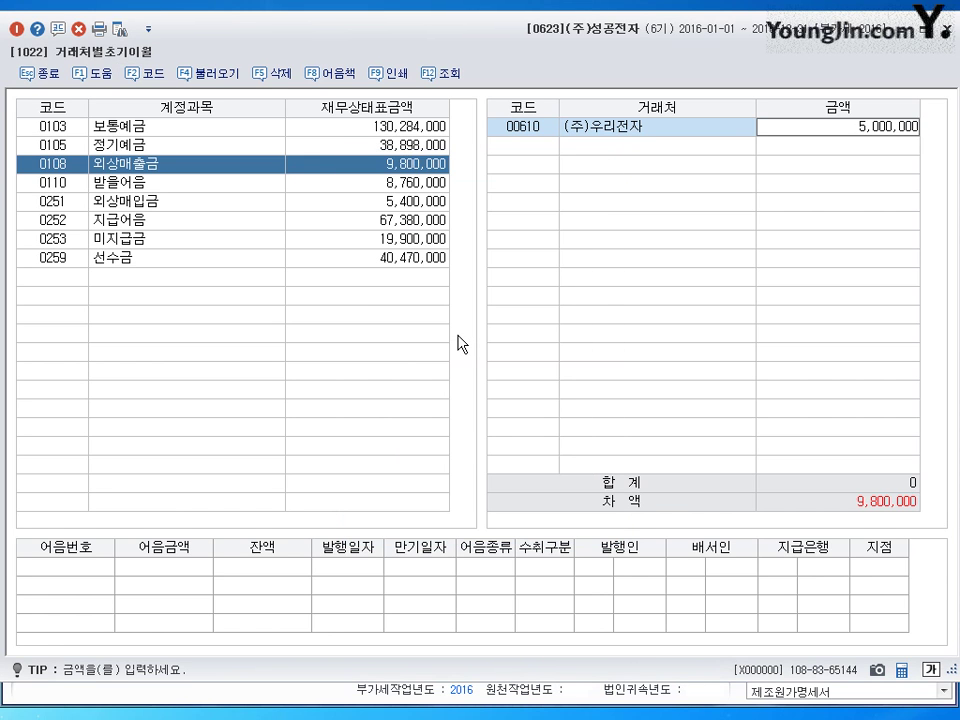
key("Return")
key("F2")
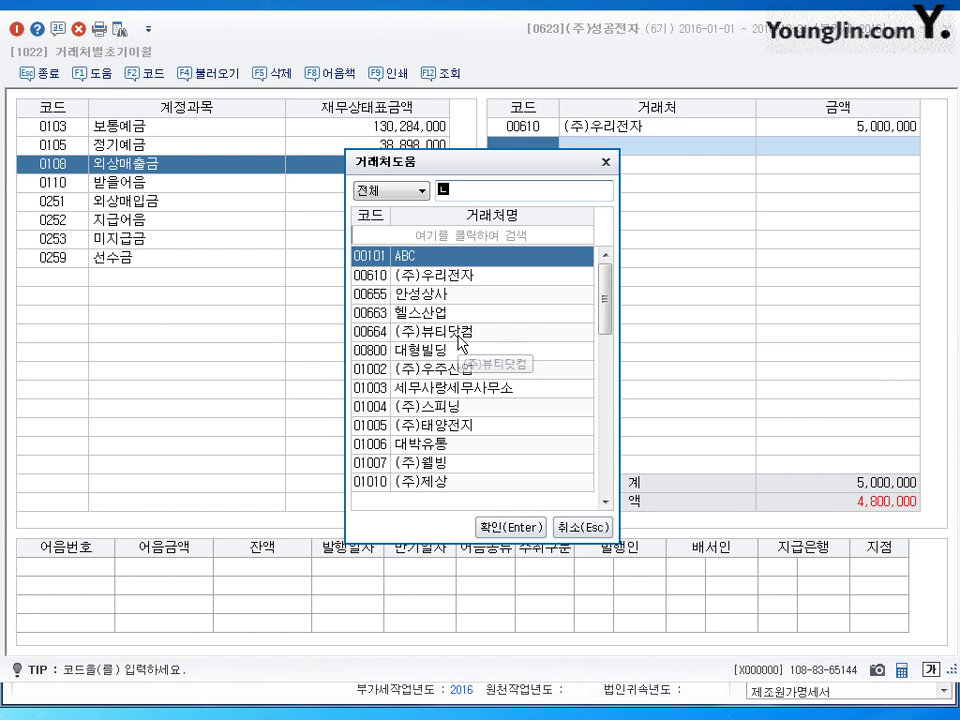
type("늑대")
key("Return")
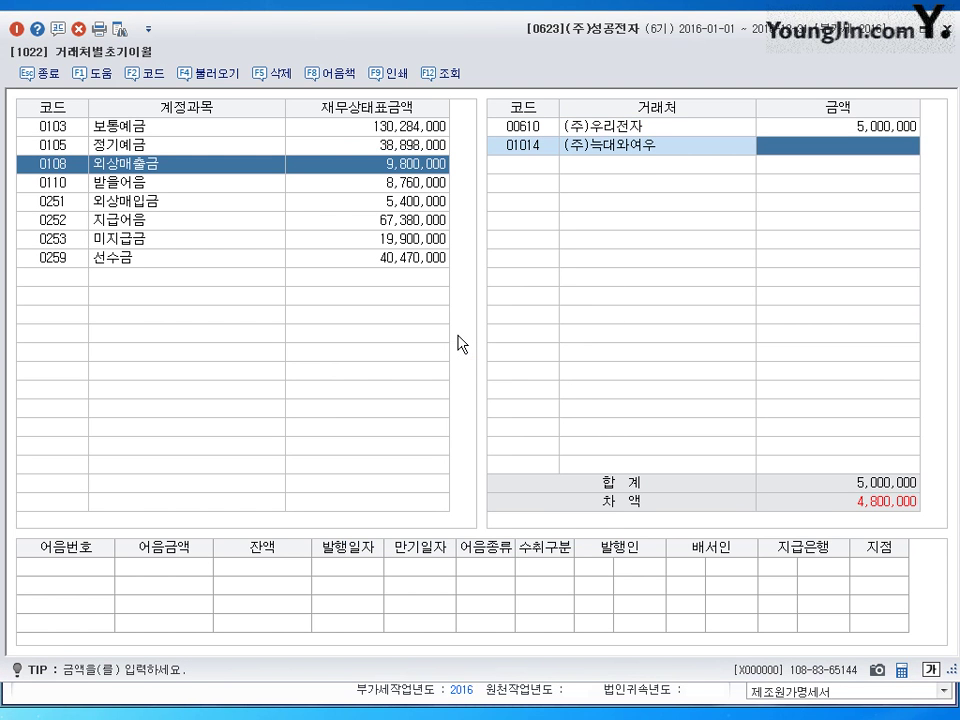
type("4800000")
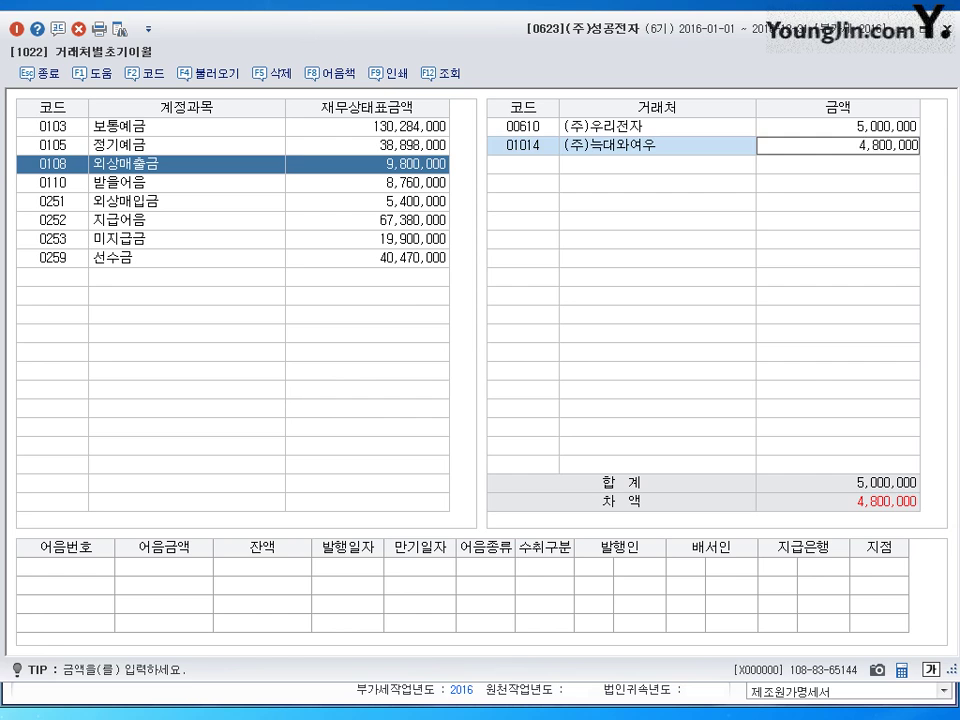
key("Return")
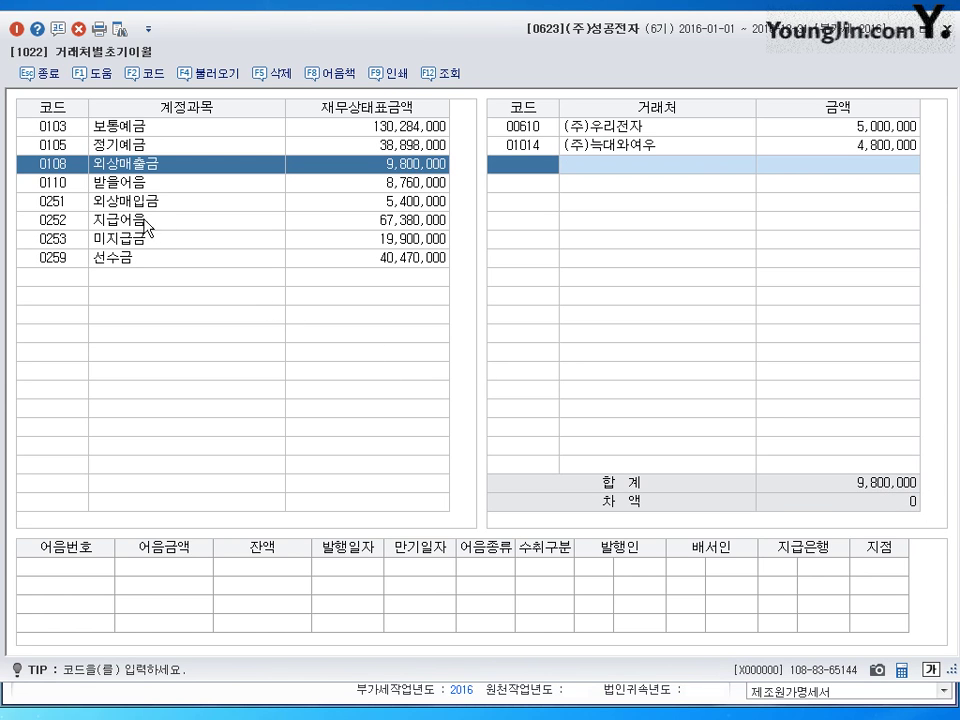
key("Down")
key("Down")
key("Down")
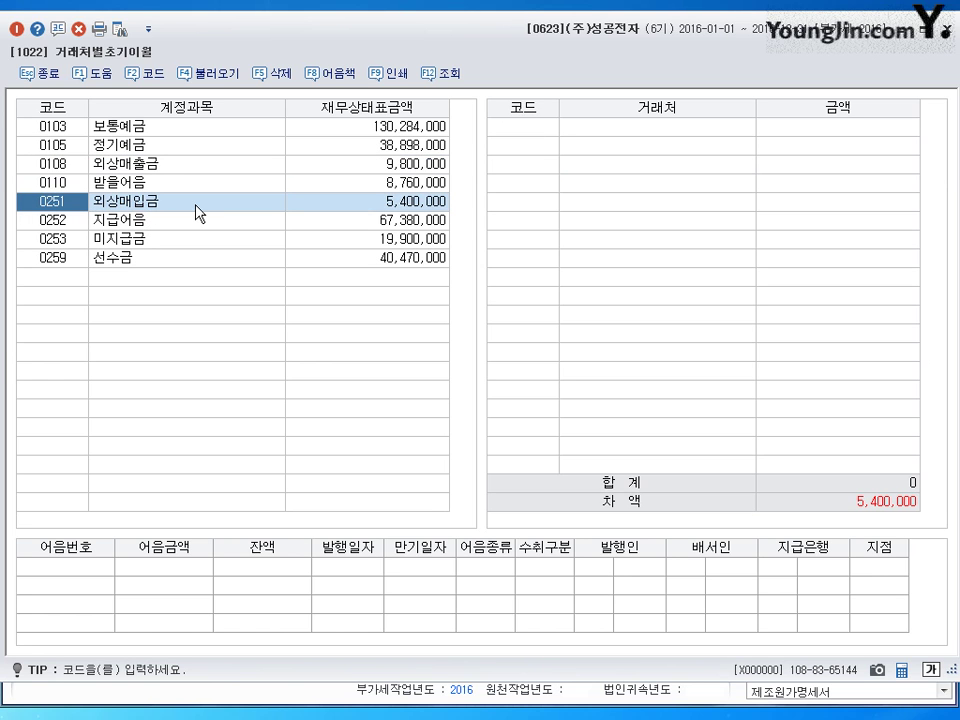
Assign 3,200,000 of 외상매입금 to (주)우주산업
left_click(521, 125)
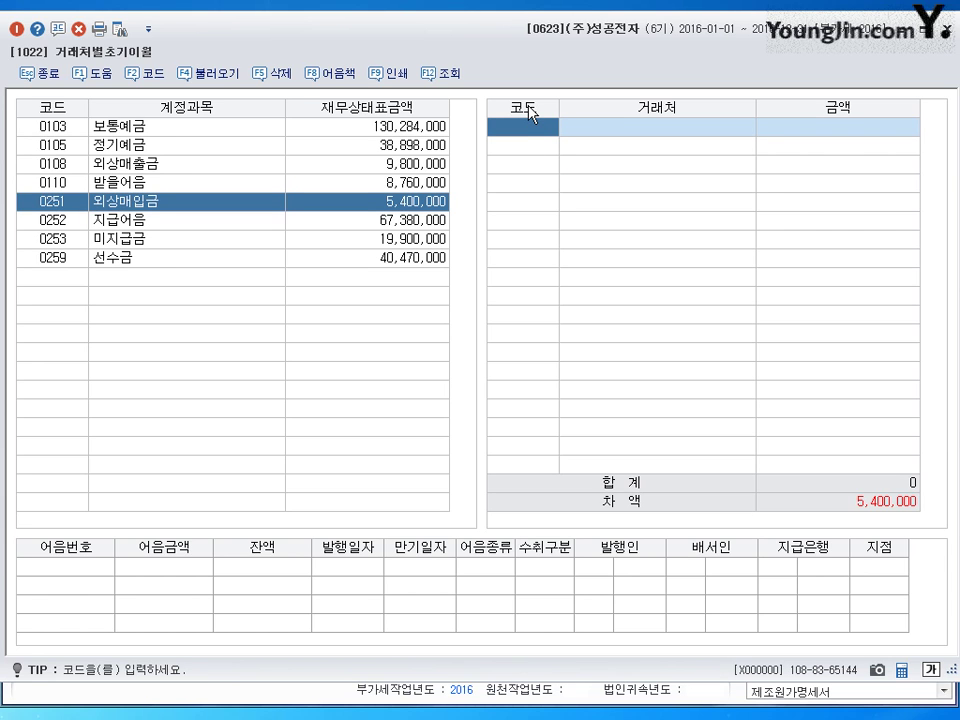
key("F2")
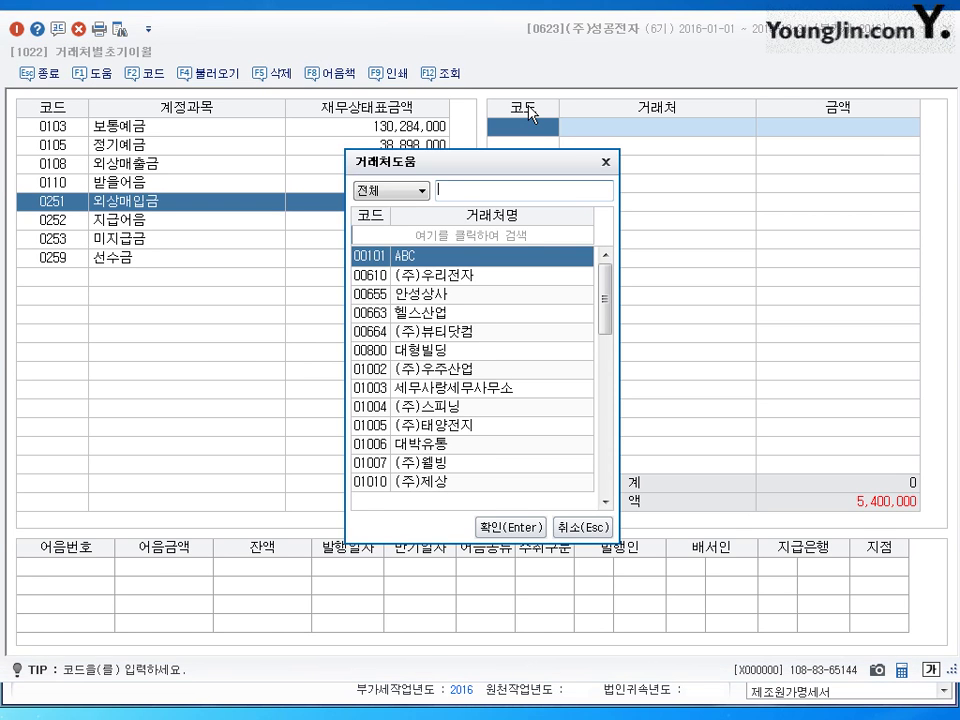
type("우주")
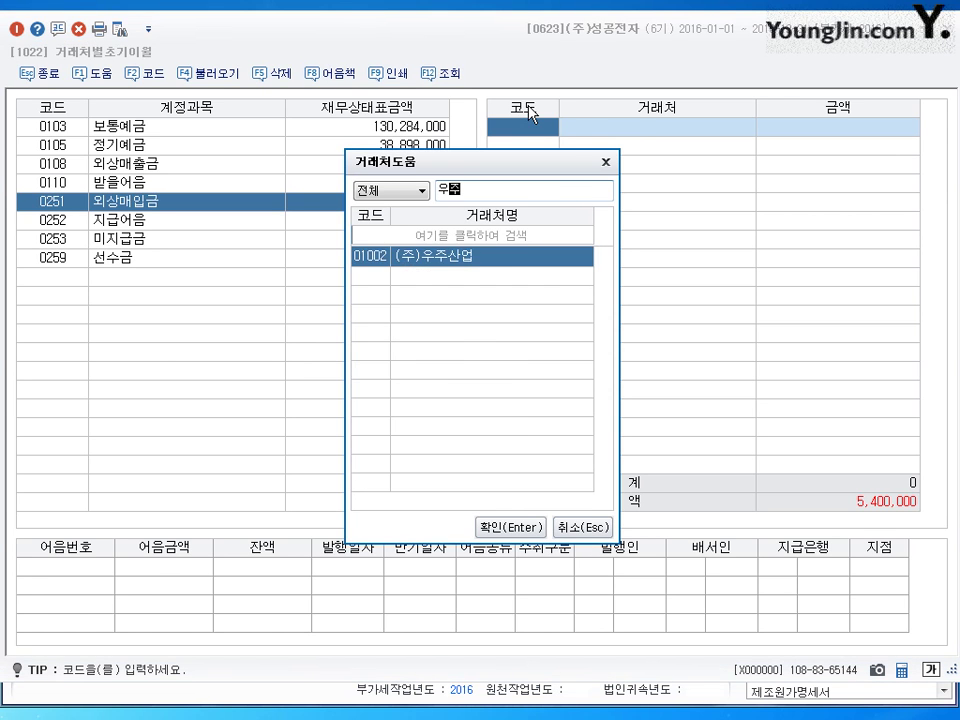
key("Return")
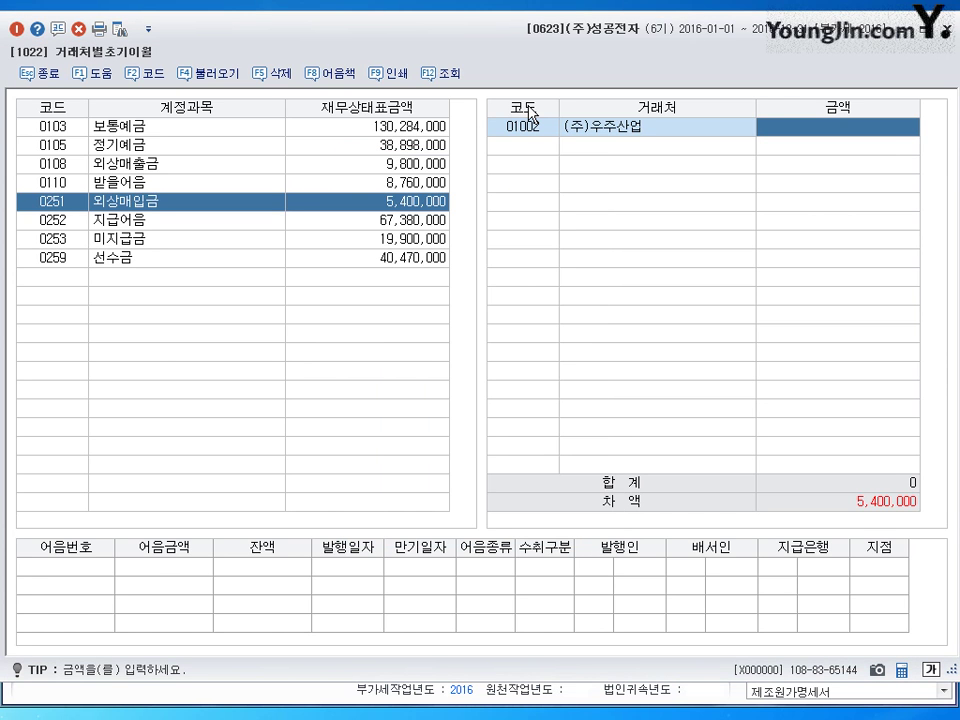
type("32200")
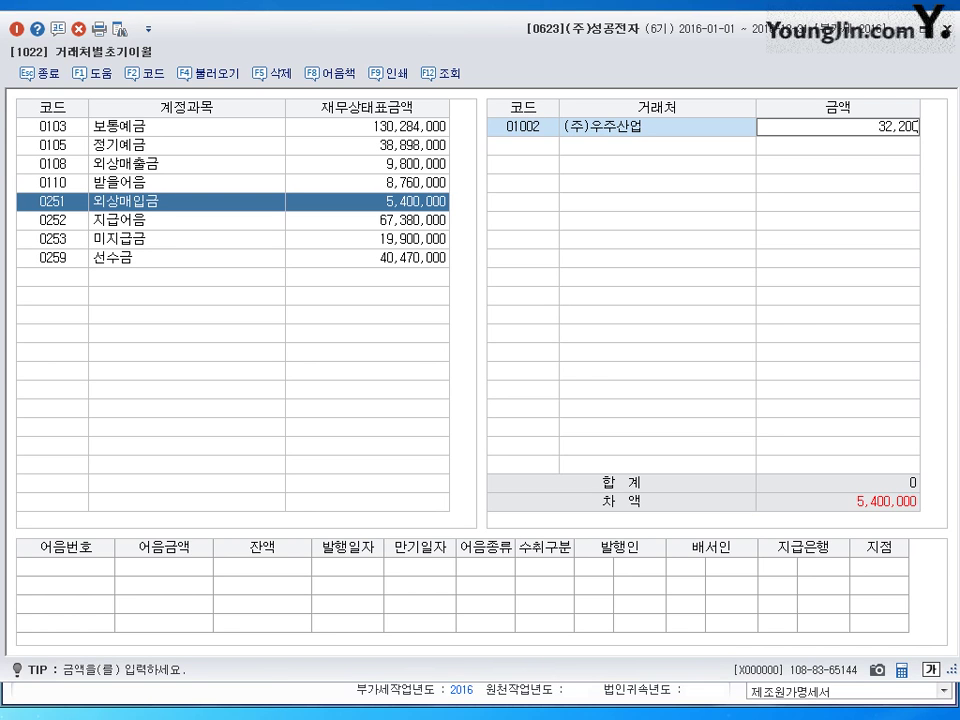
key("BackSpace")
key("BackSpace")
key("BackSpace")
type("00,000")
key("Return")
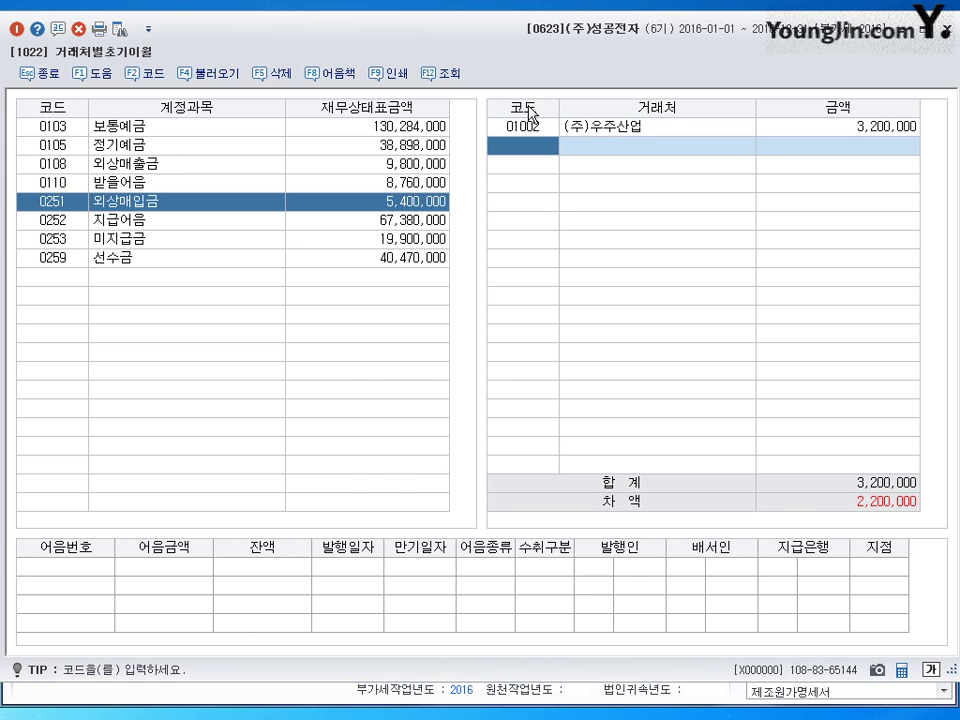
Add (주)태양전지 with 2,200,000 and close the opening-balance screen
key("F2")
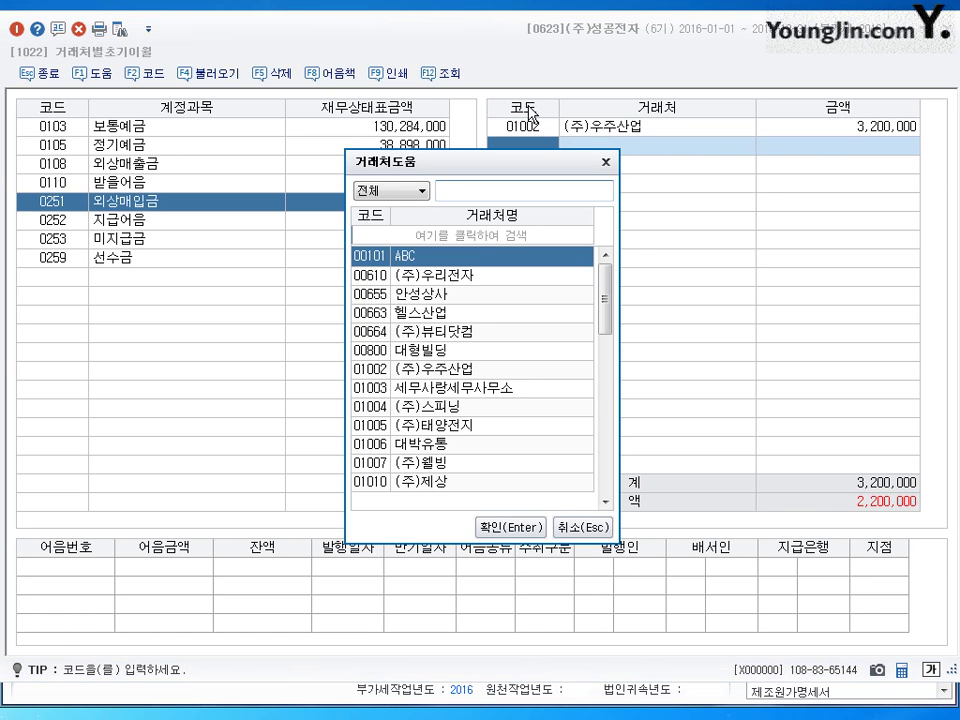
type("태양")
key("Return")
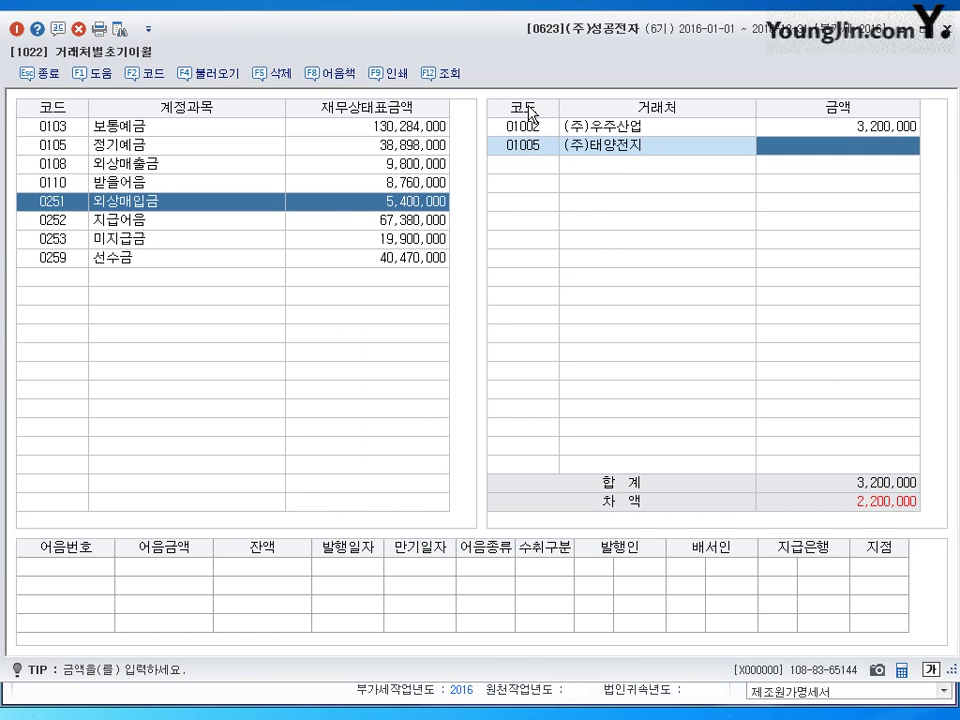
type("2200000")
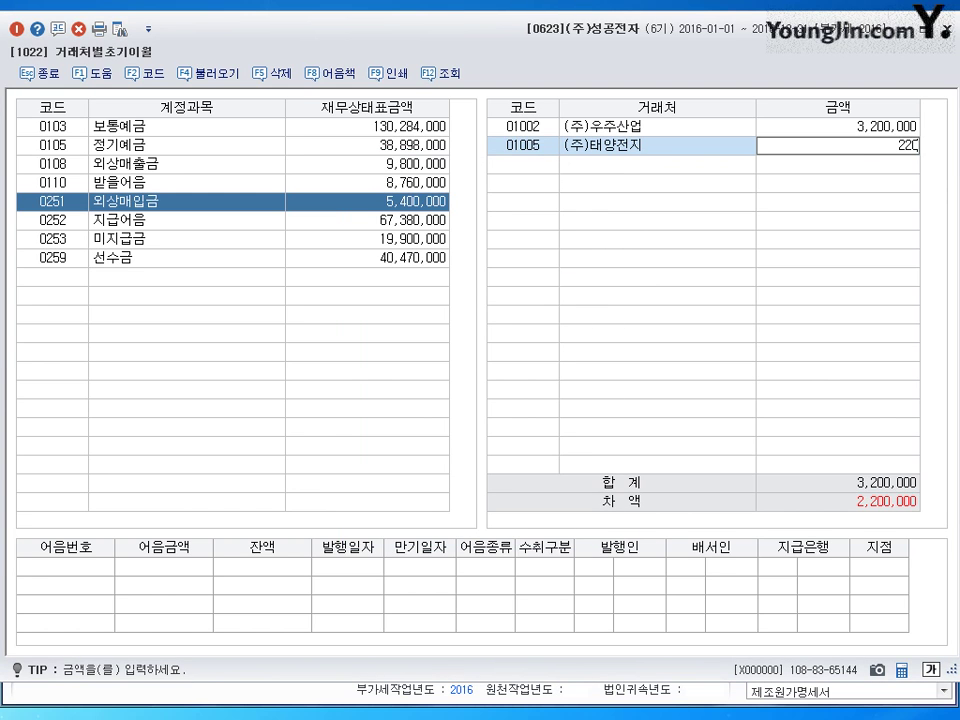
key("Return")
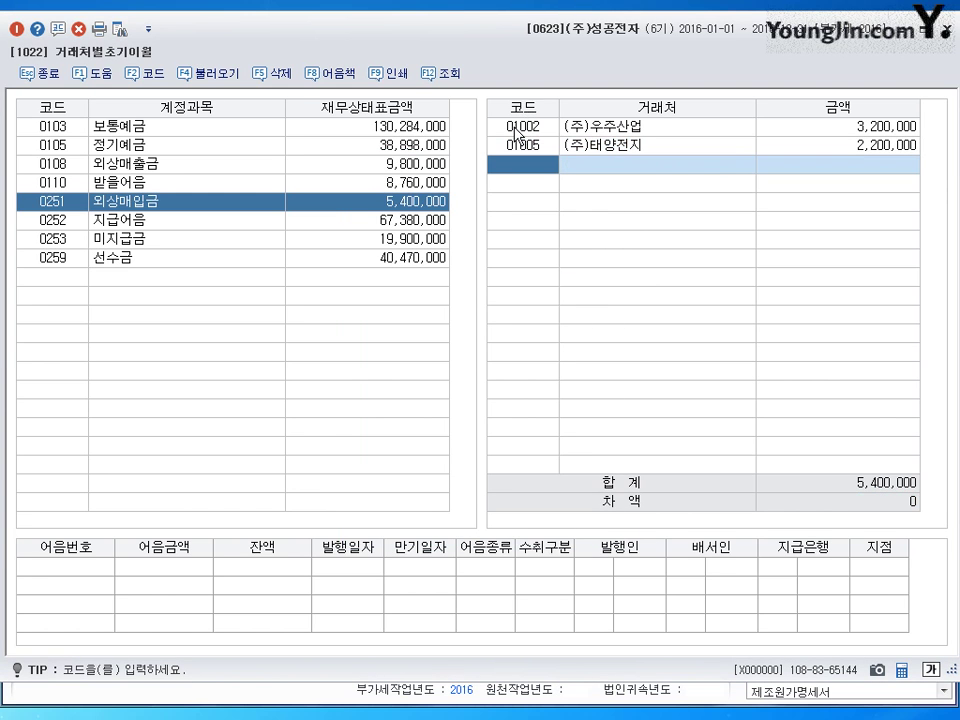
left_click(516, 128)
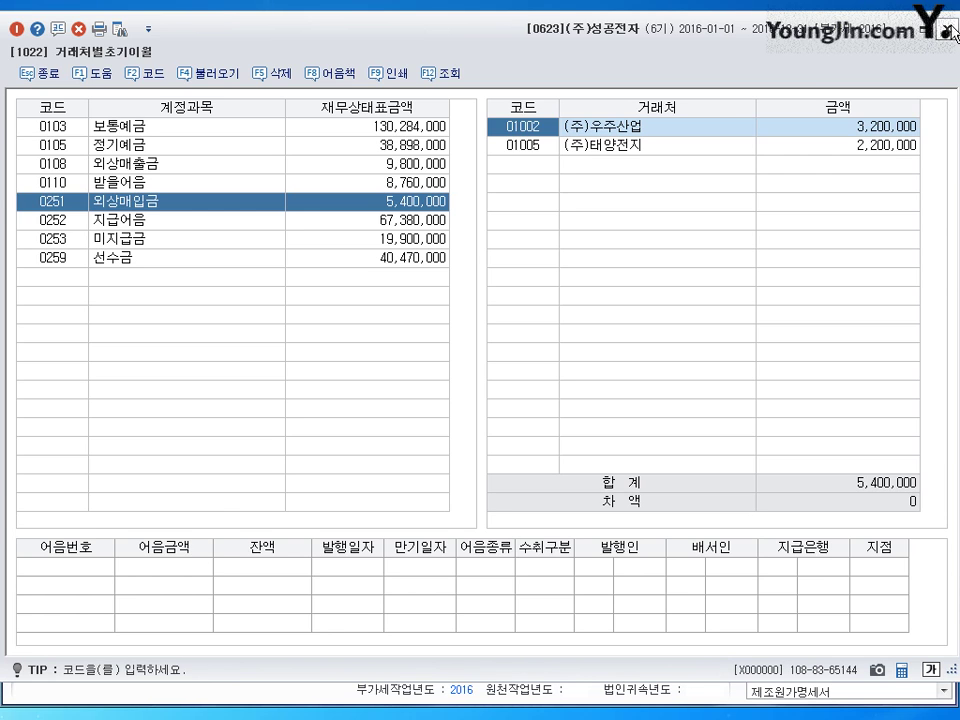
left_click(951, 33)
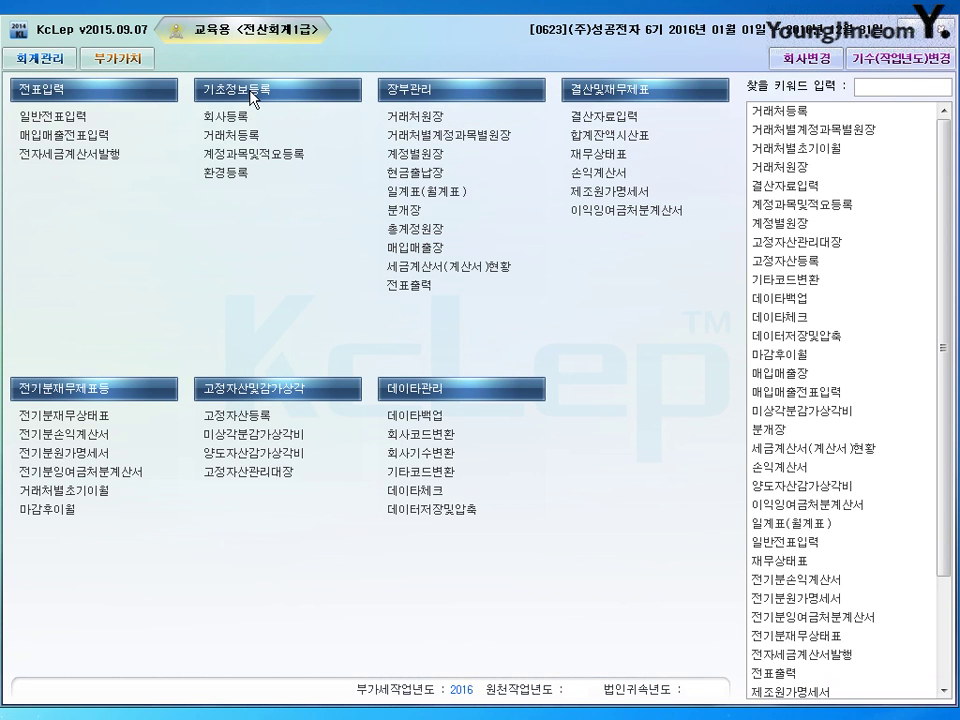
Add alternative memo 9 '외상매출금과 상계' to 유동부채 account 0251 외상매입금
left_click(345, 155)
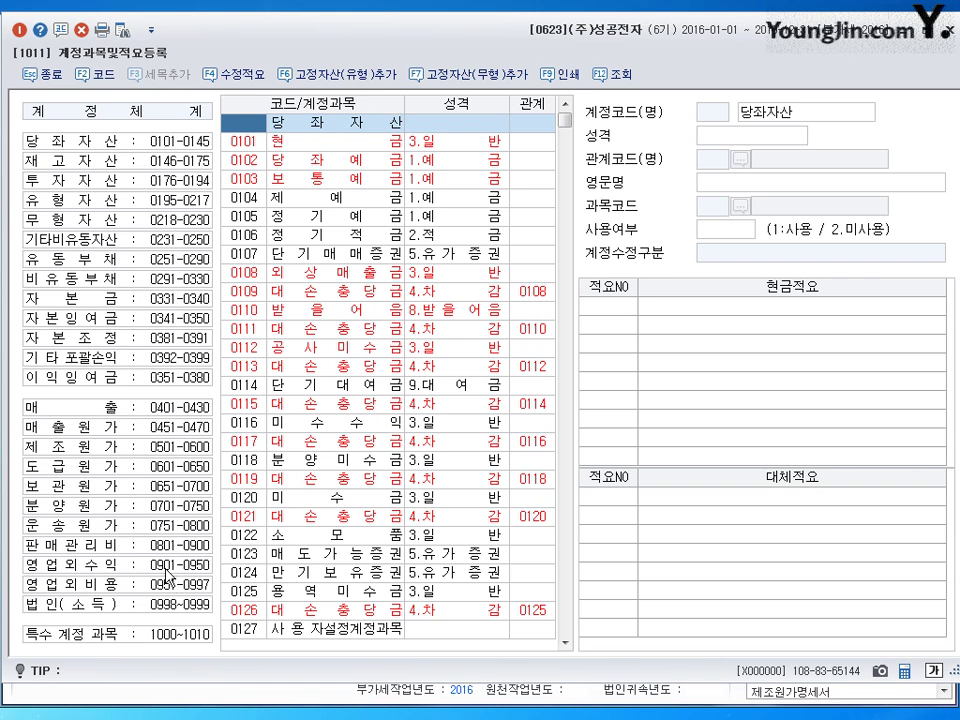
left_click(106, 259)
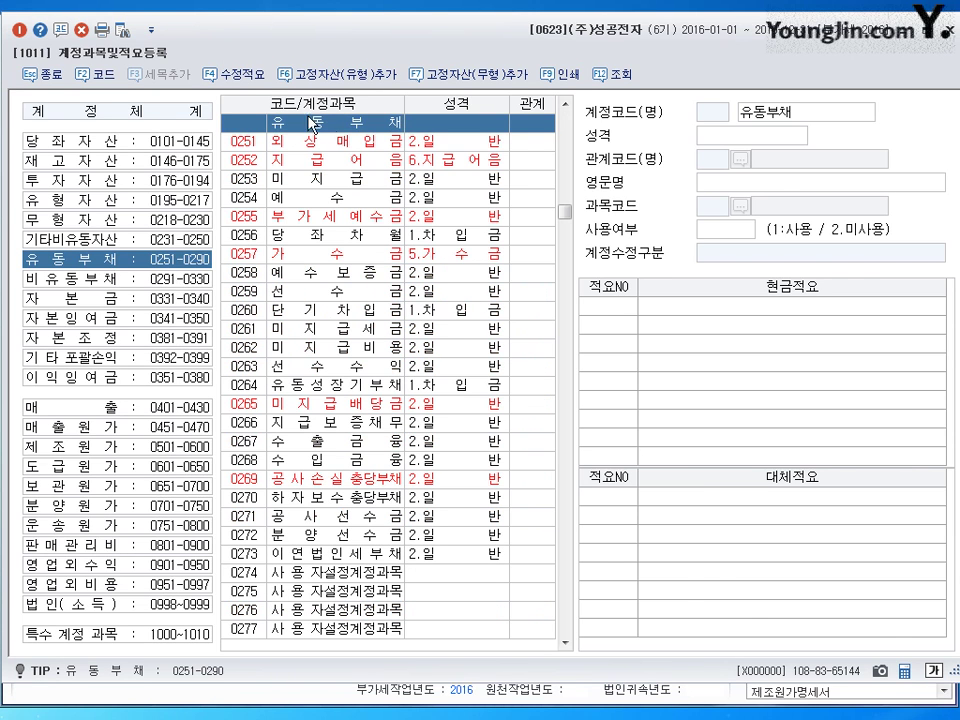
left_click(247, 143)
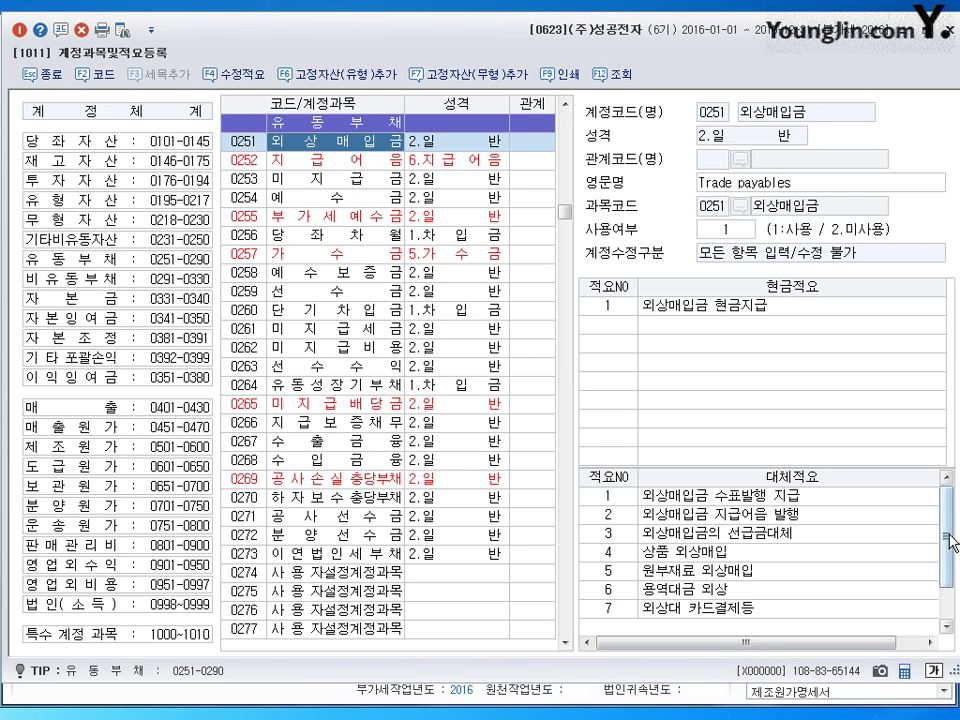
left_click_drag(945, 542, 955, 601)
left_click(614, 610)
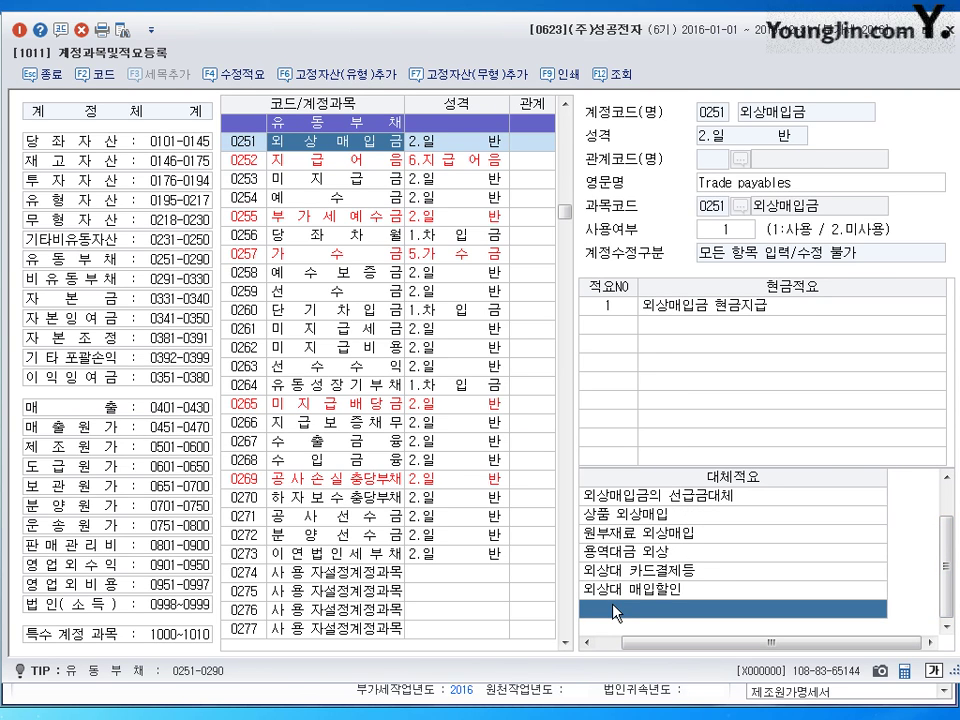
type("외상매출")
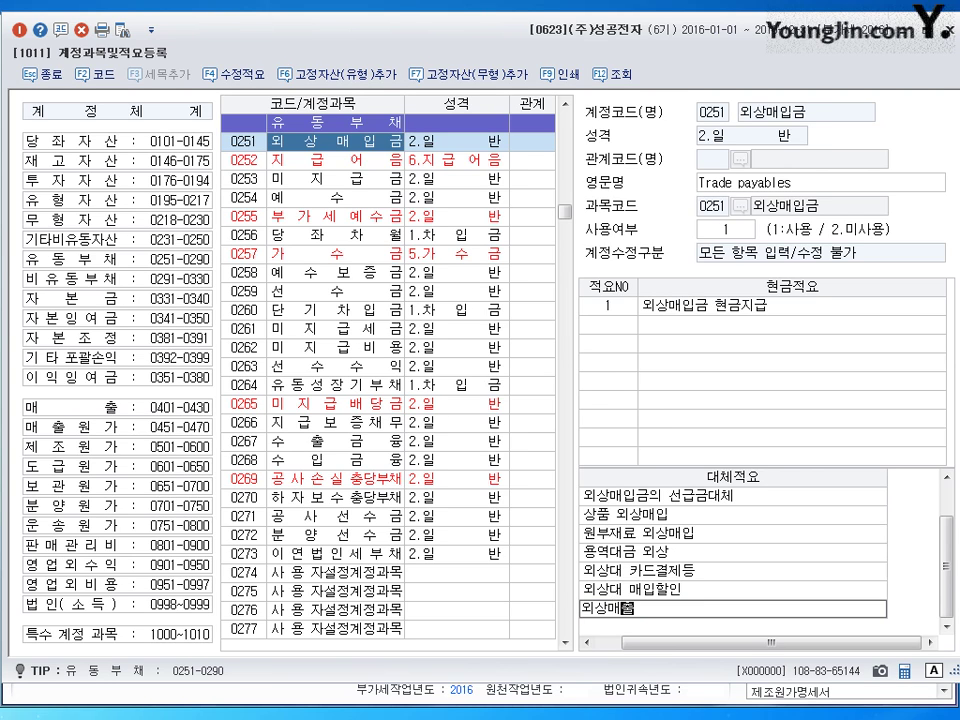
type("금과 상ㄱ")
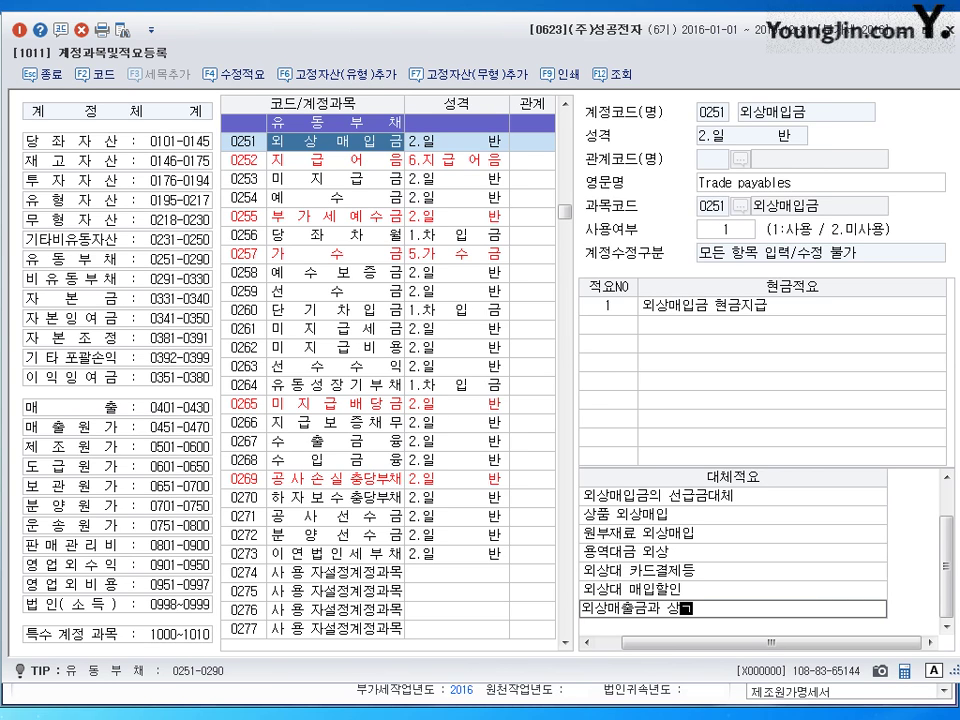
type("ㅖ")
key("Return")
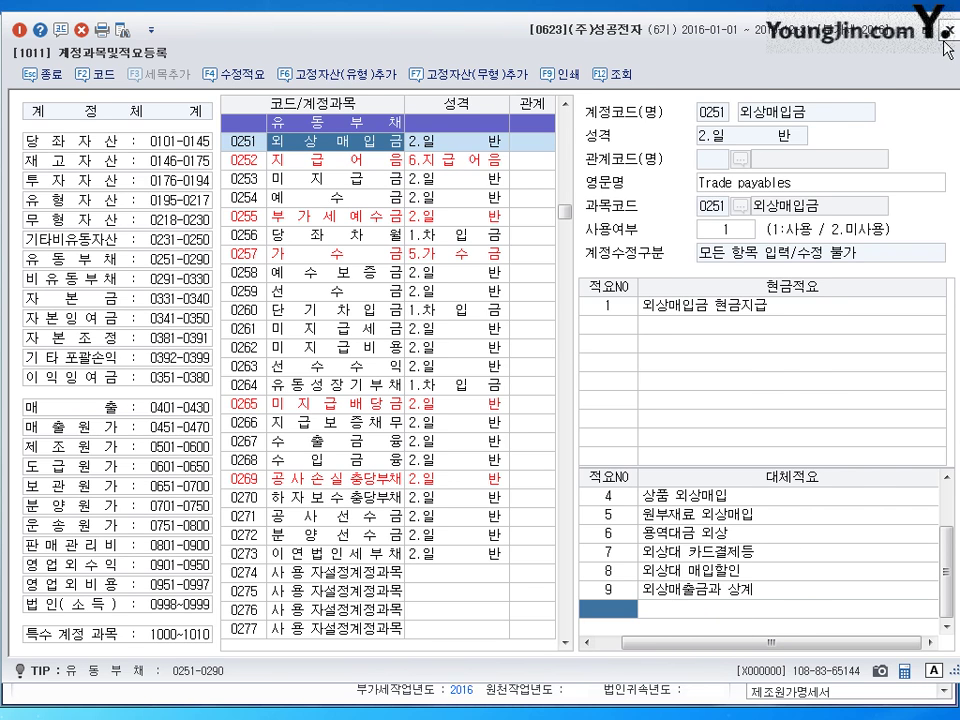
key("Escape")
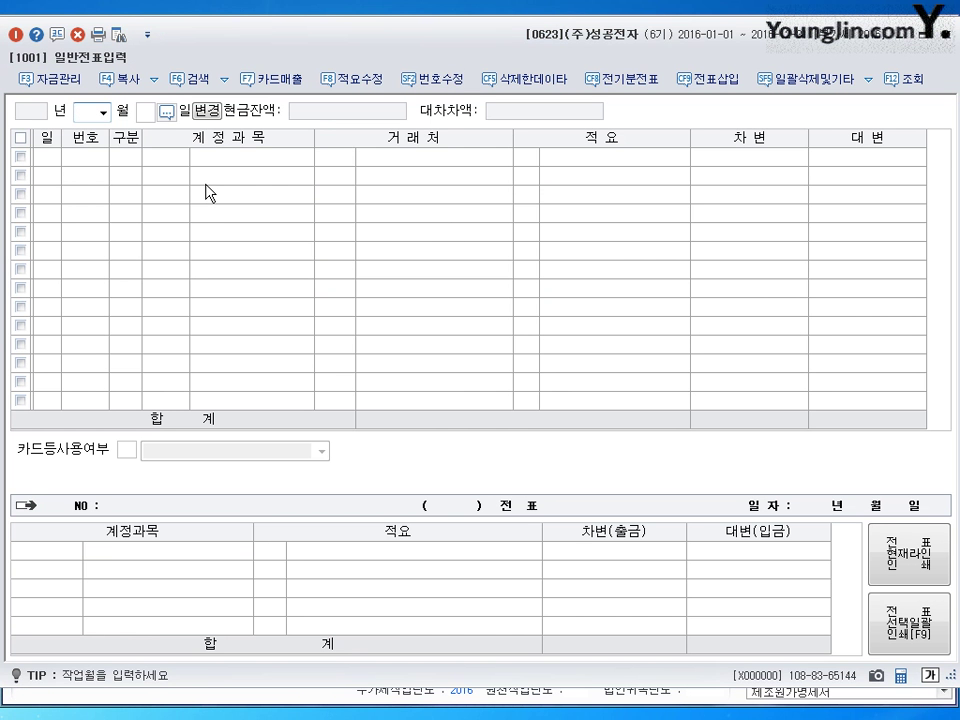
Set the general journal date to January 8, 2016
type("1")
key("Return")
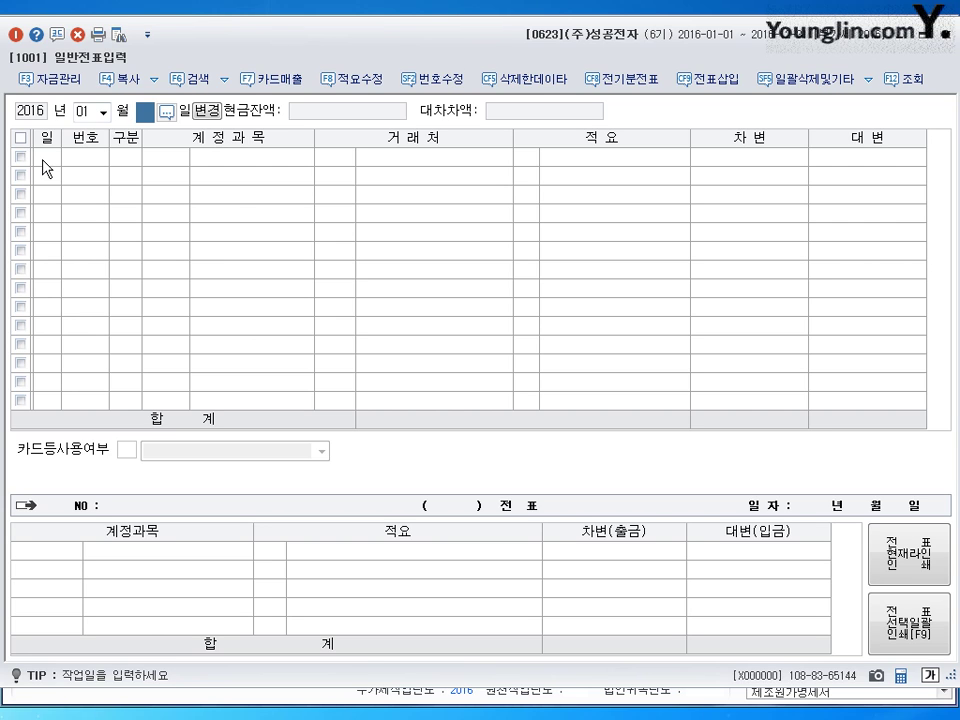
type("8")
key("Return")
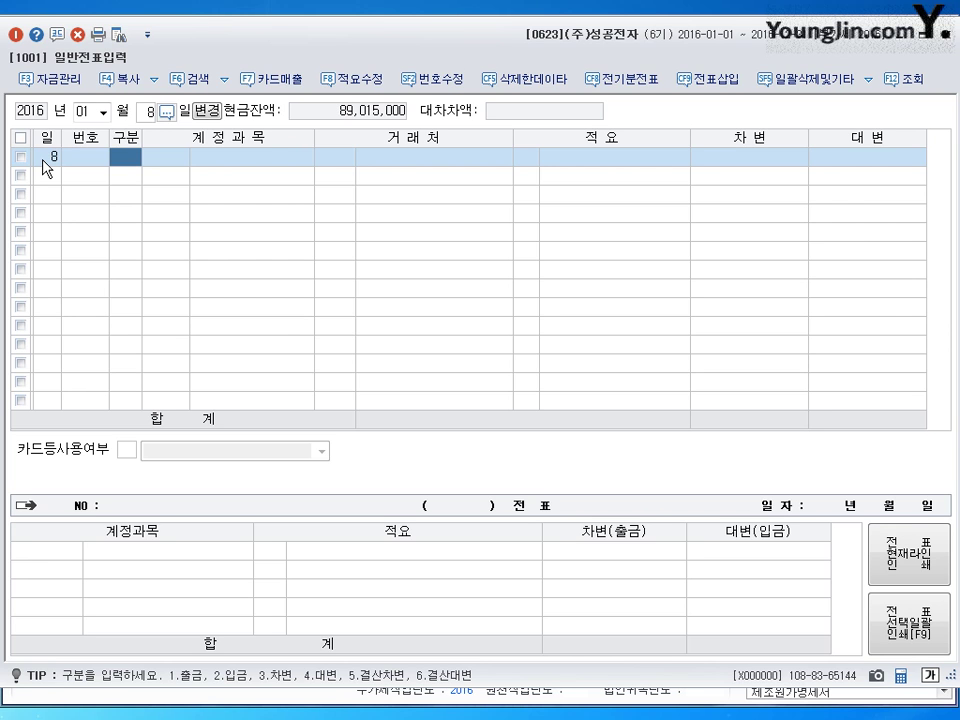
Debit 0517 세금과공과 120,000 and credit 0103 보통예금 120,000
type("3")
key("Return")
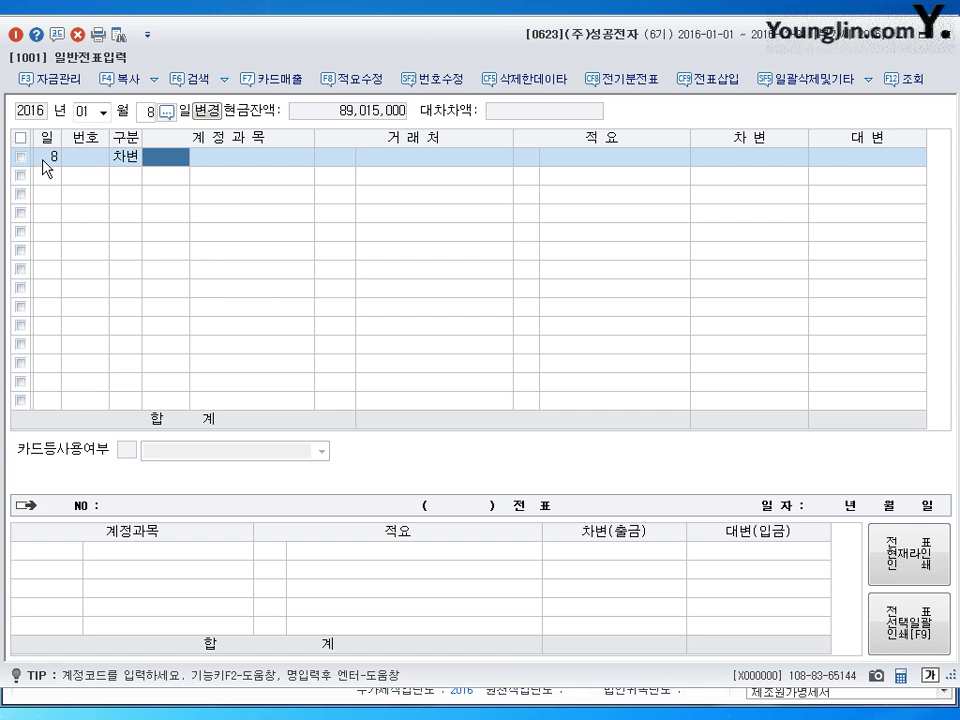
type("0517")
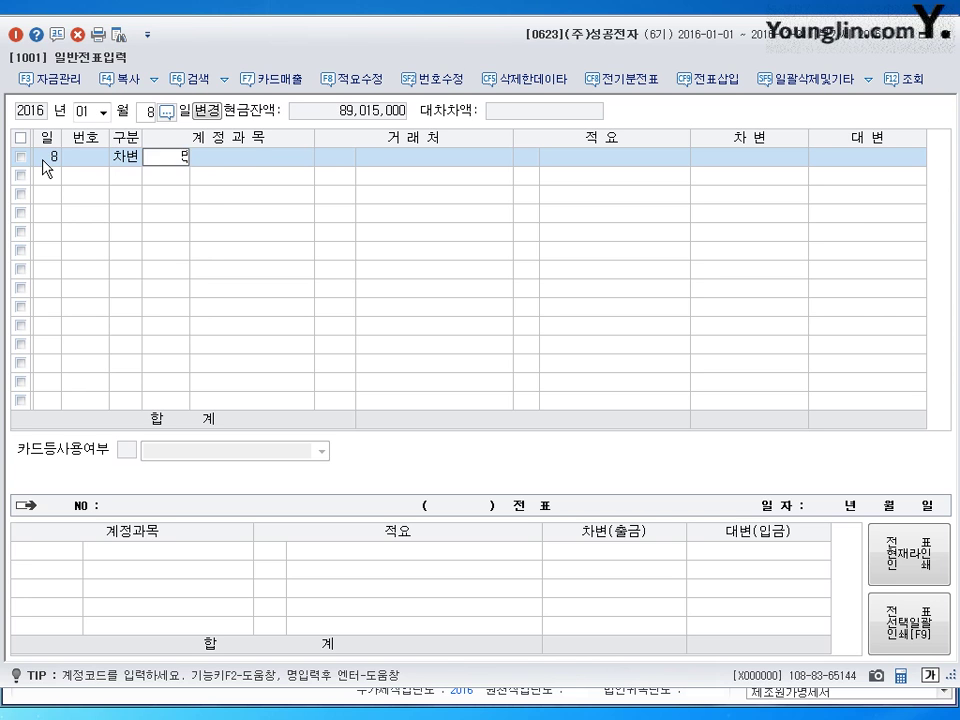
key("Return")
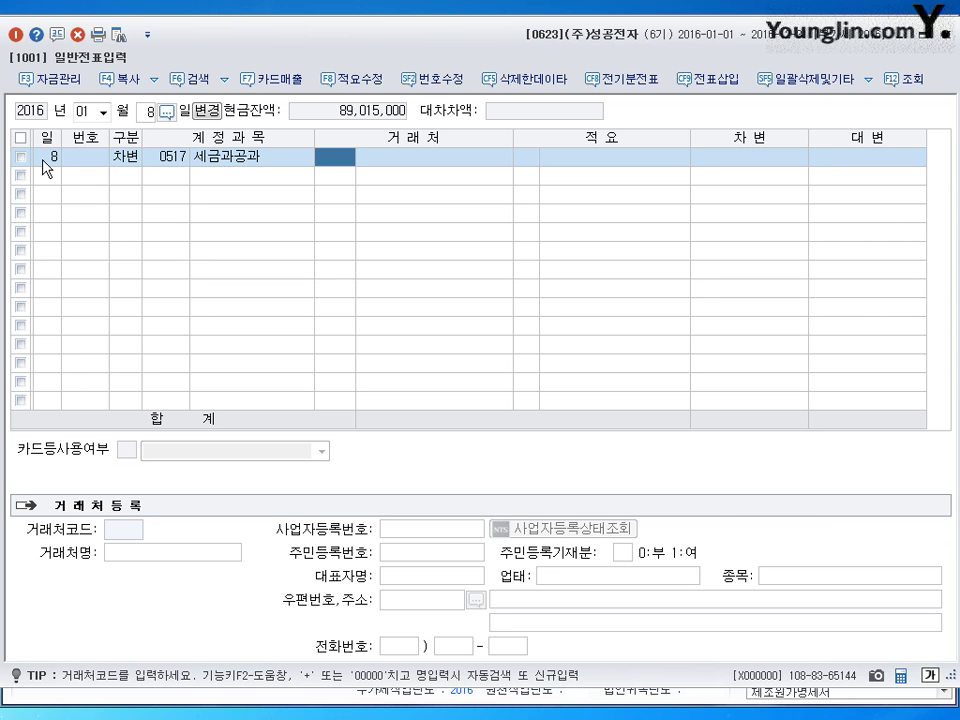
key("Return")
key("Return")
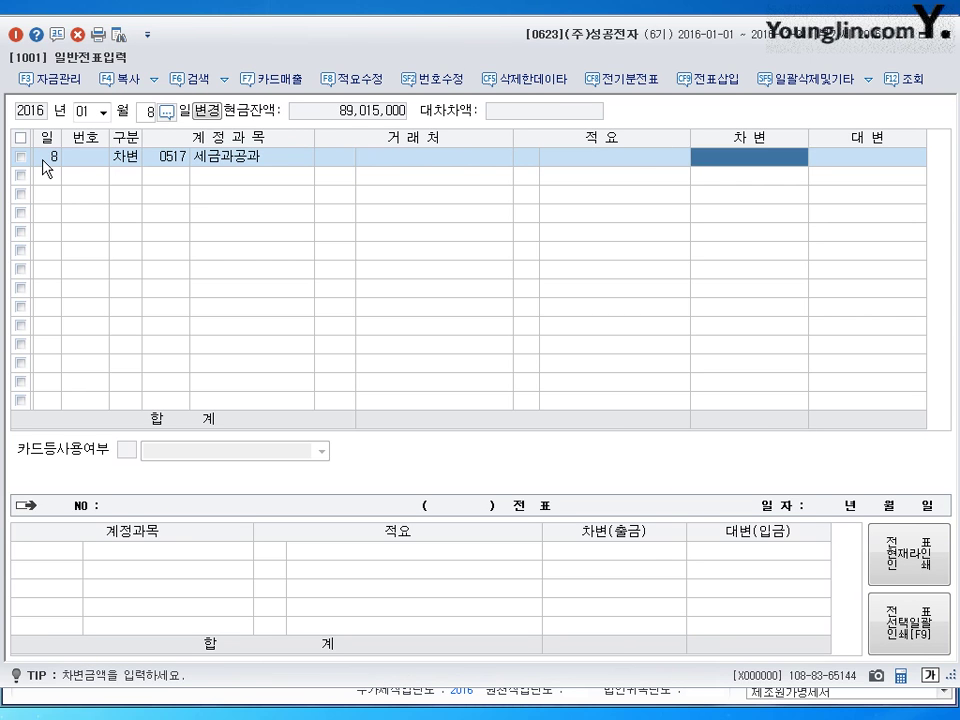
type("1200000")
key("Return")
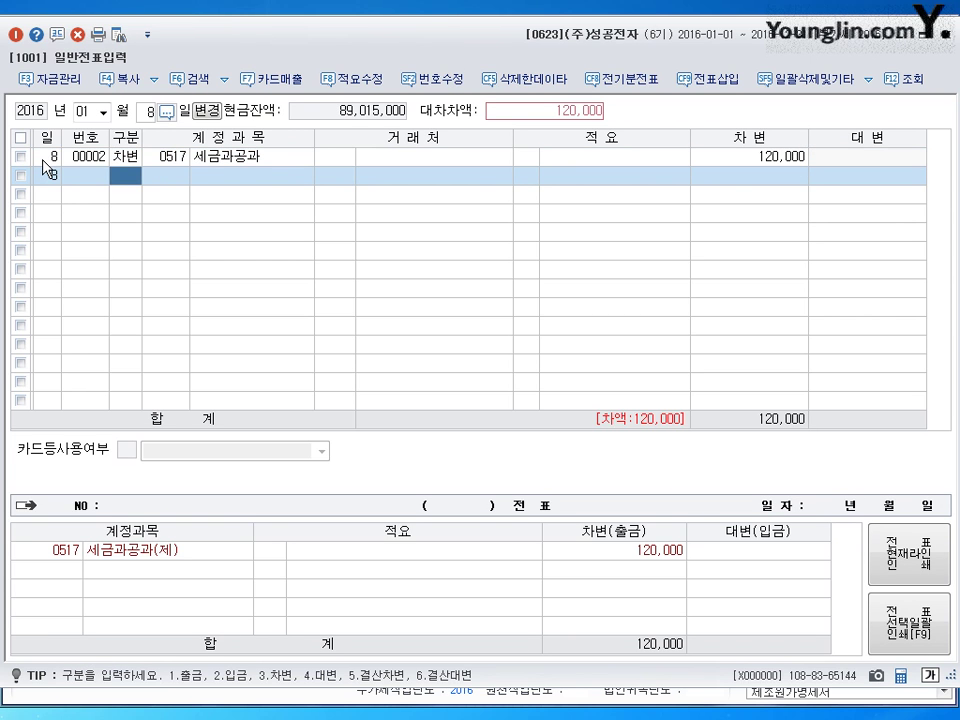
type("4103")
key("Return")
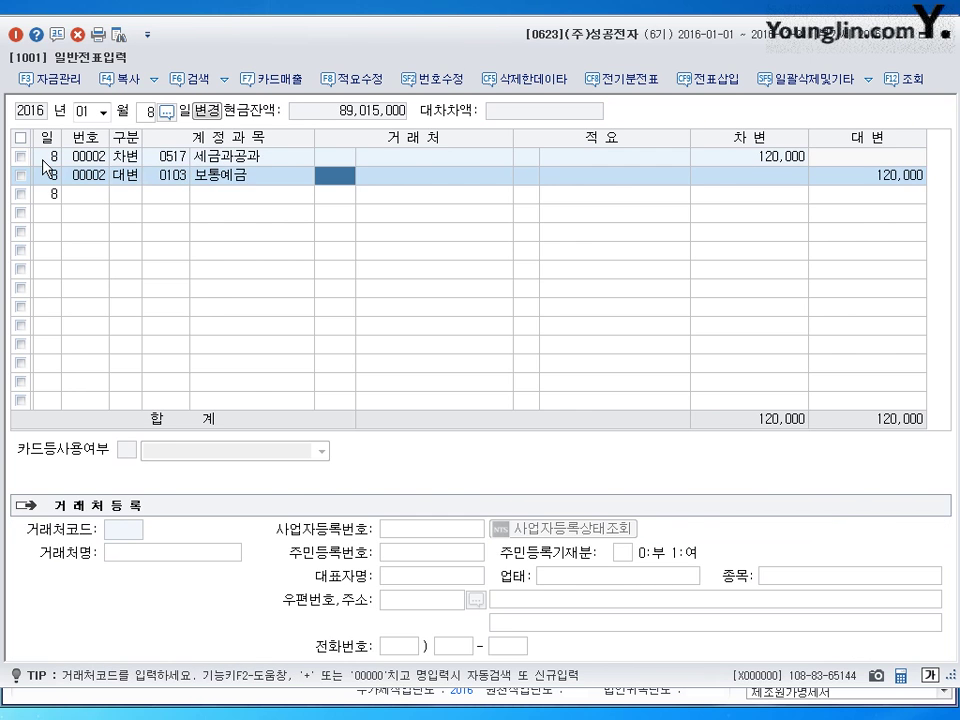
key("Return")
key("Return")
key("Return")
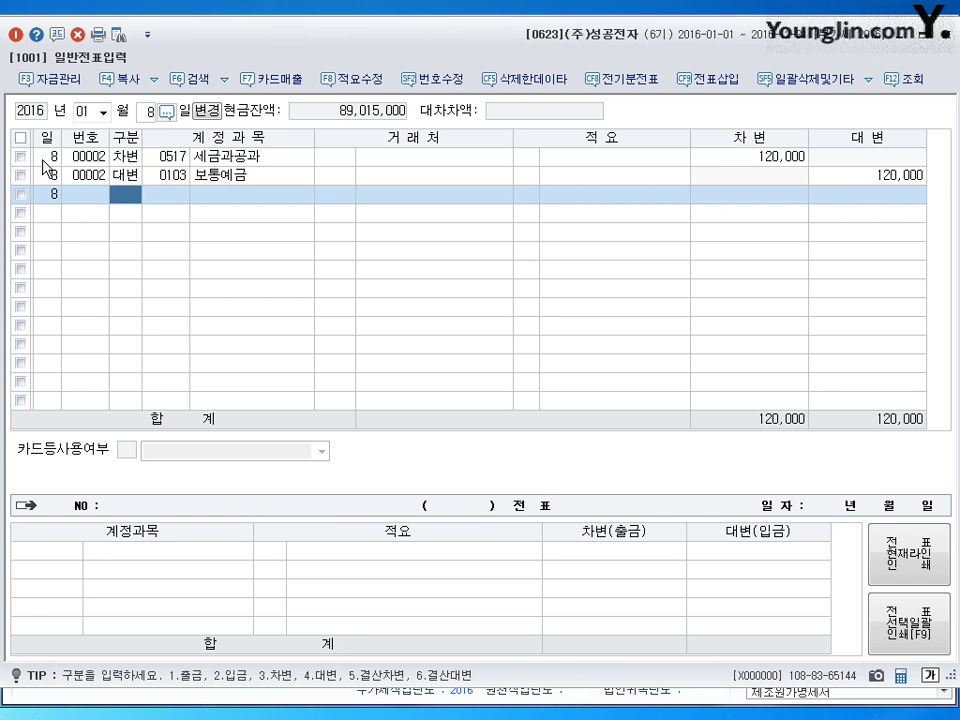
Change the entry day to January 10
key("shift+Tab")
type("10")
key("Return")
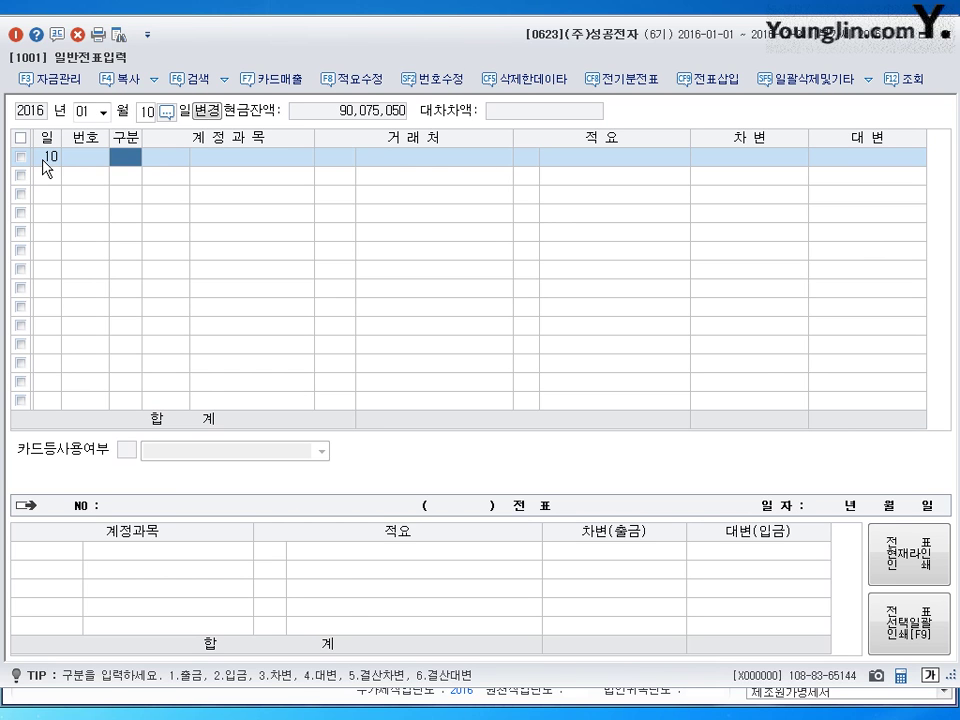
Debit 0801 급여 10,000,000 on the January 10 voucher
type("3")
key("Return")
type("801")
key("Return")
key("Return")
key("Return")
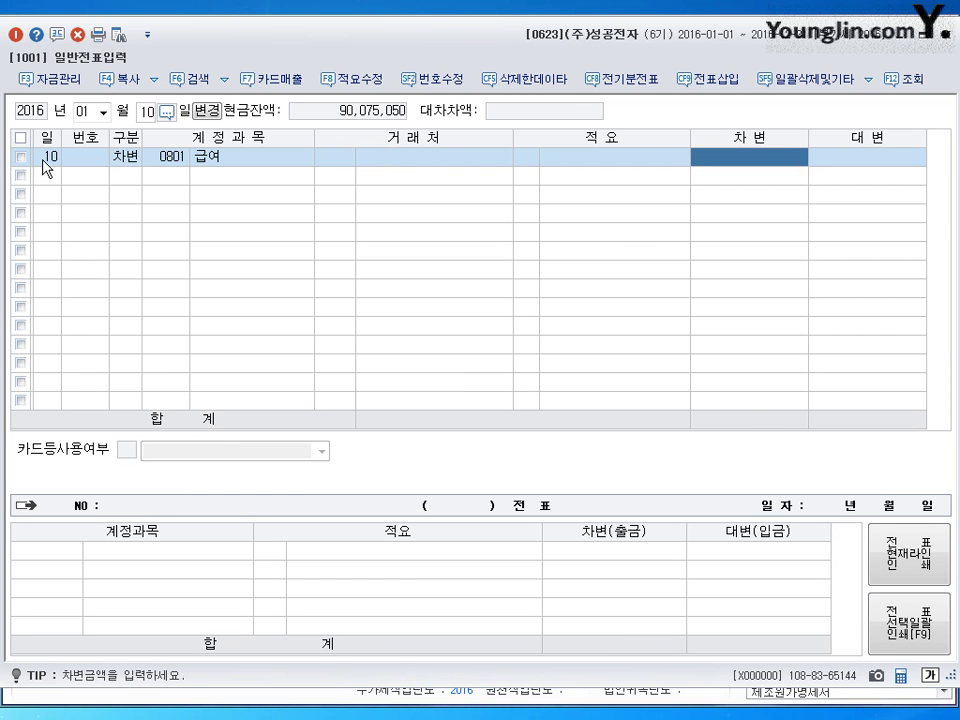
type("10000000")
key("Return")
Credit 0254 예수금 500,000 for the withholding
type("4")
key("Return")
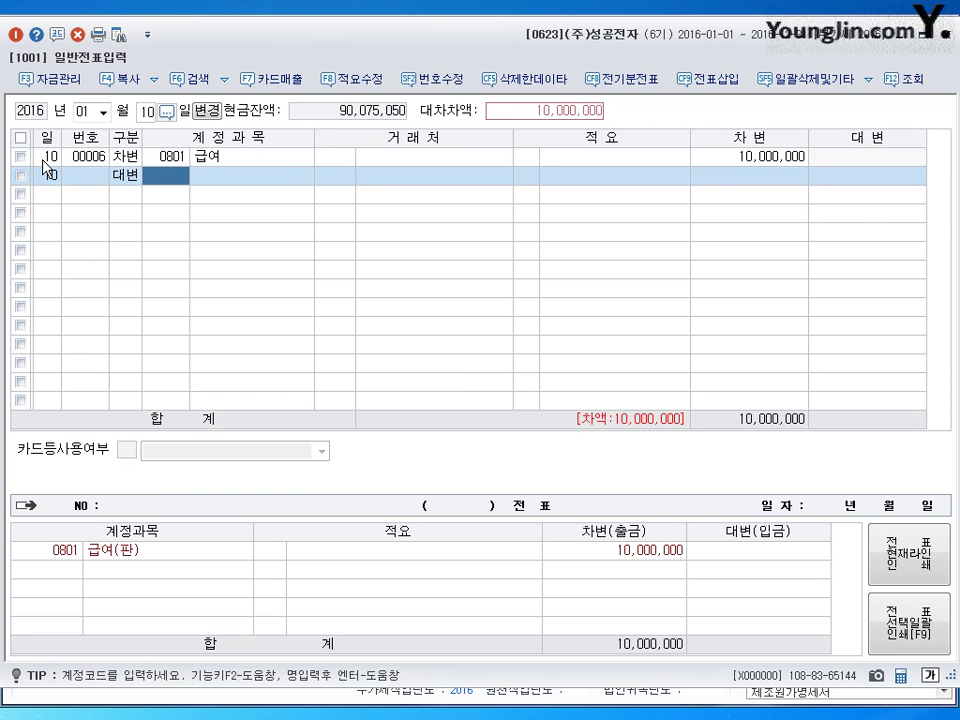
type("254")
key("Return")
key("Return")
key("Return")
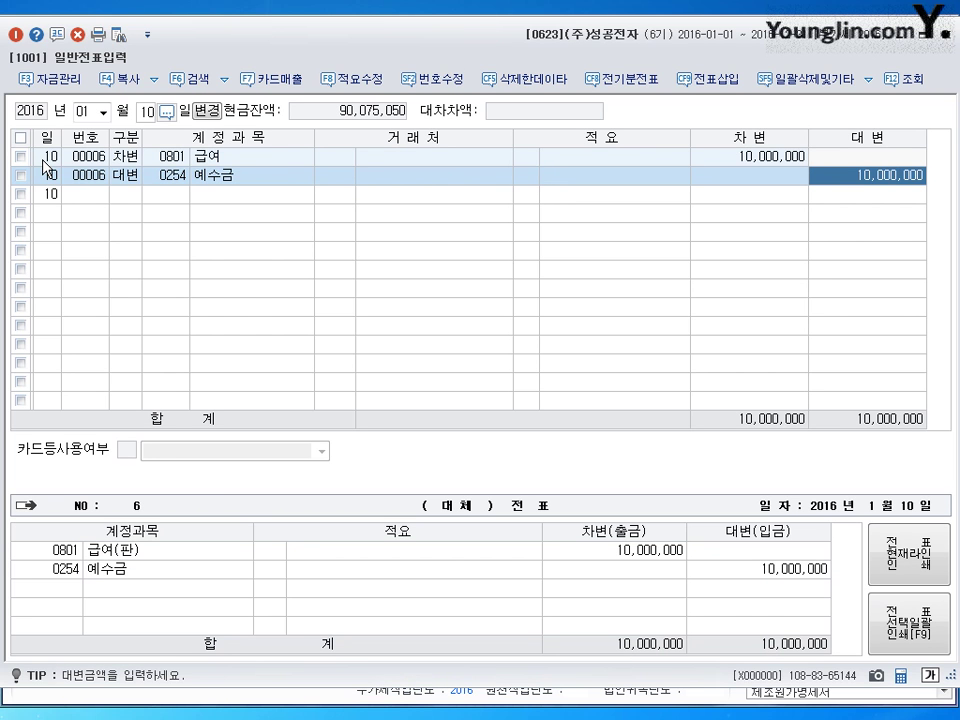
type("500000")
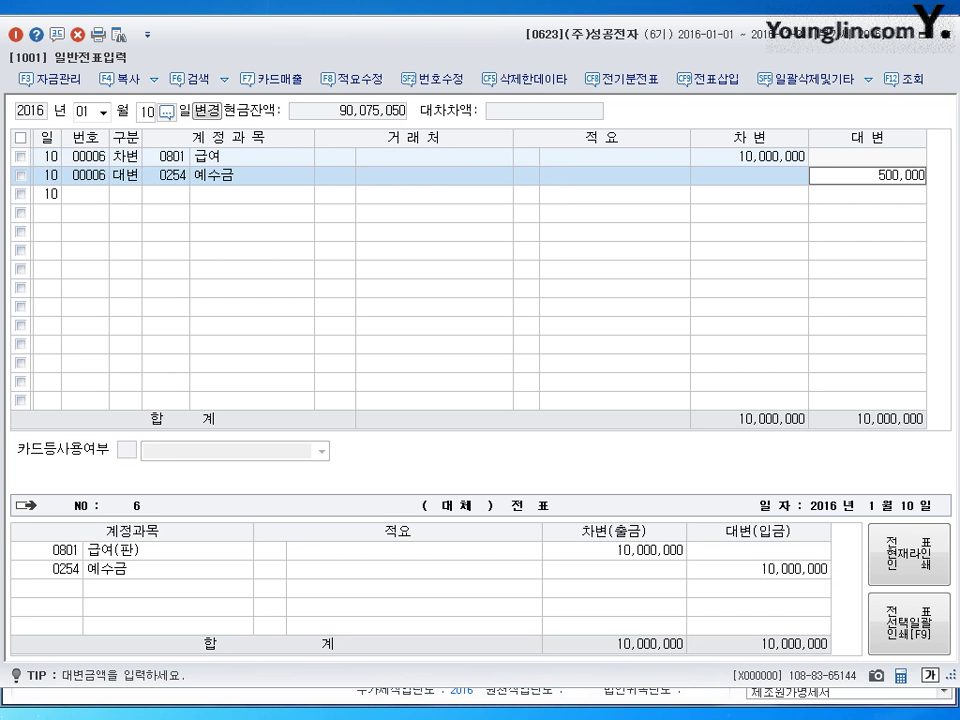
key("Return")
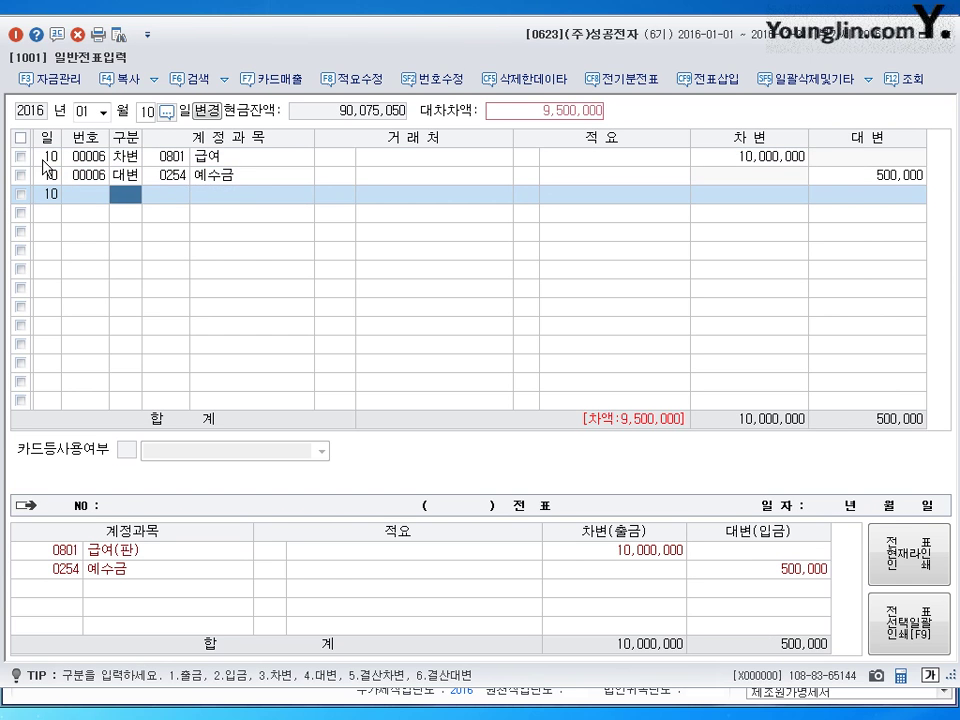
Credit 0103 보통예금 9,500,000 to balance, then set the day to 13
type("4")
key("Return")
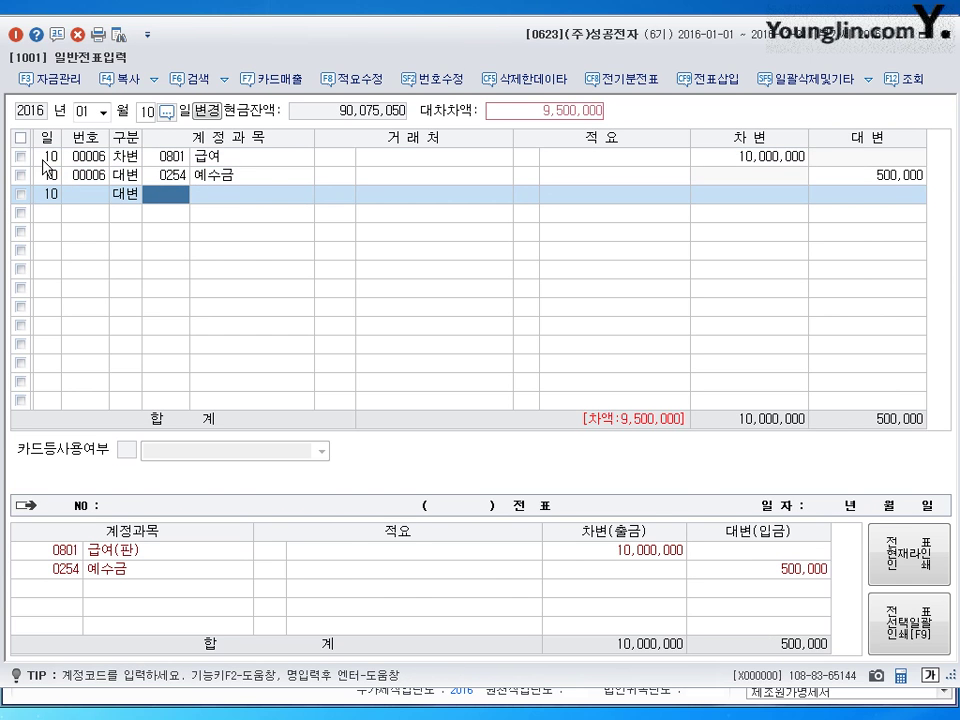
type("103")
key("Return")
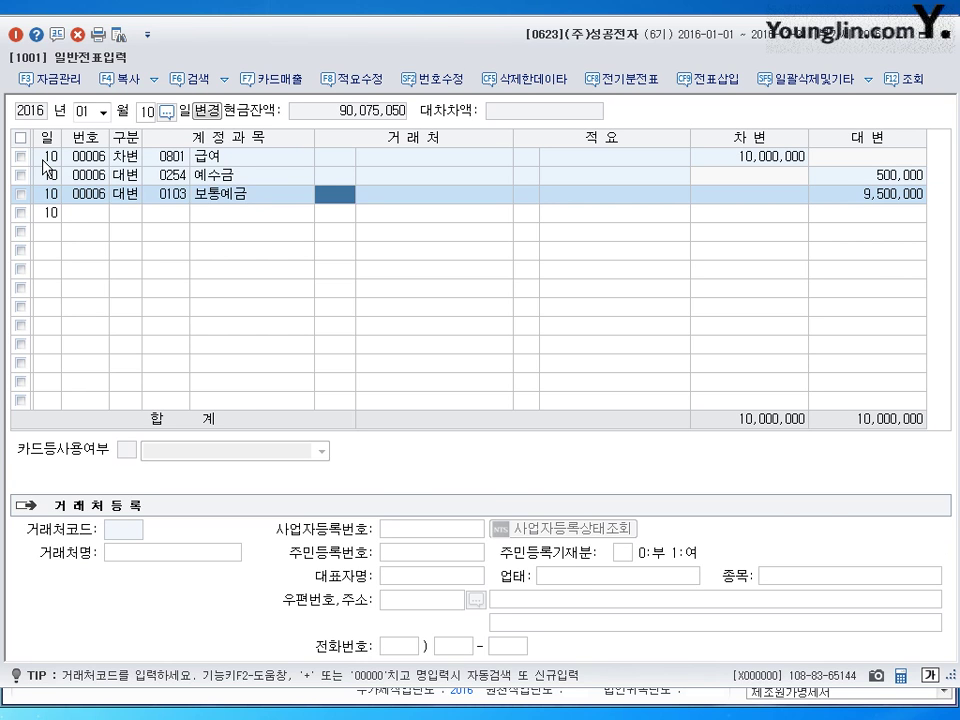
key("Return")
key("Return")
key("Return")
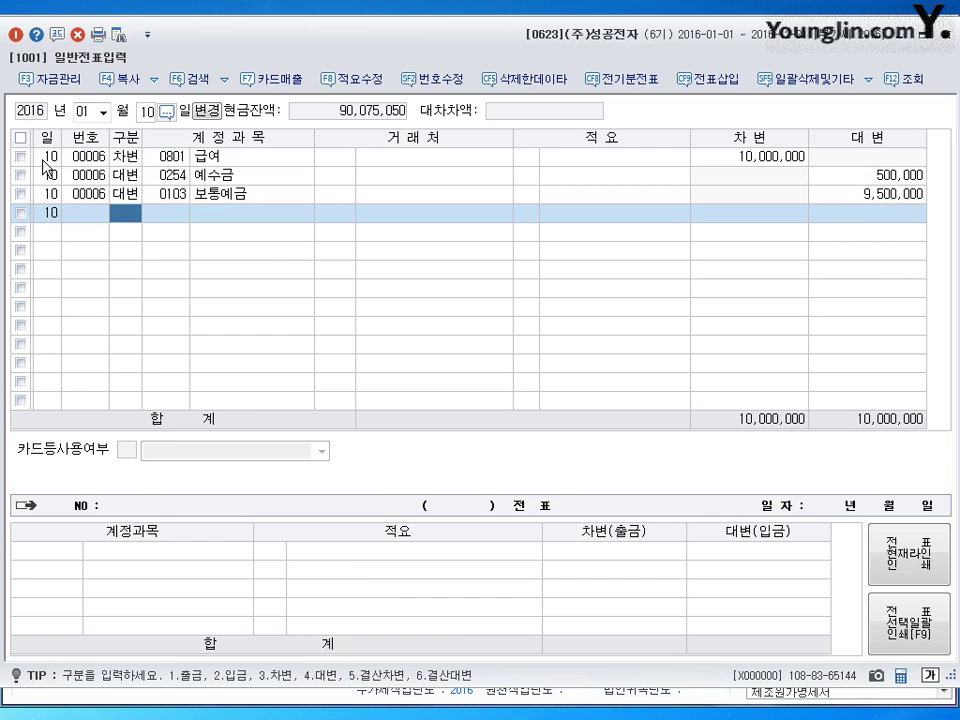
key("shift+Tab")
type("13")
key("Return")
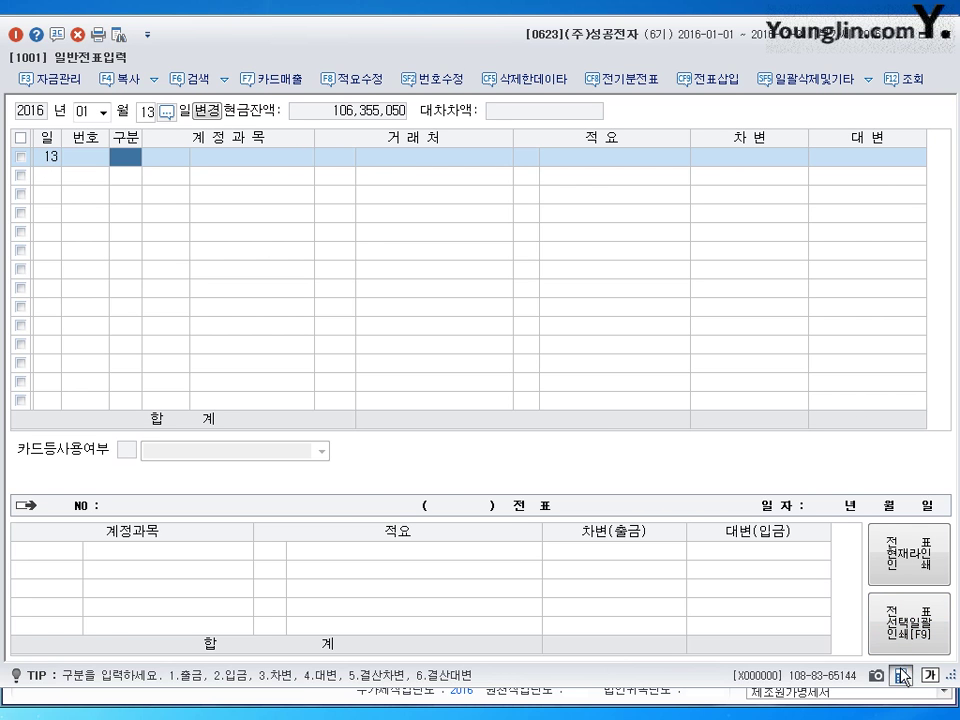
key("ctrl+F12")
left_click_drag(397, 137, 334, 140)
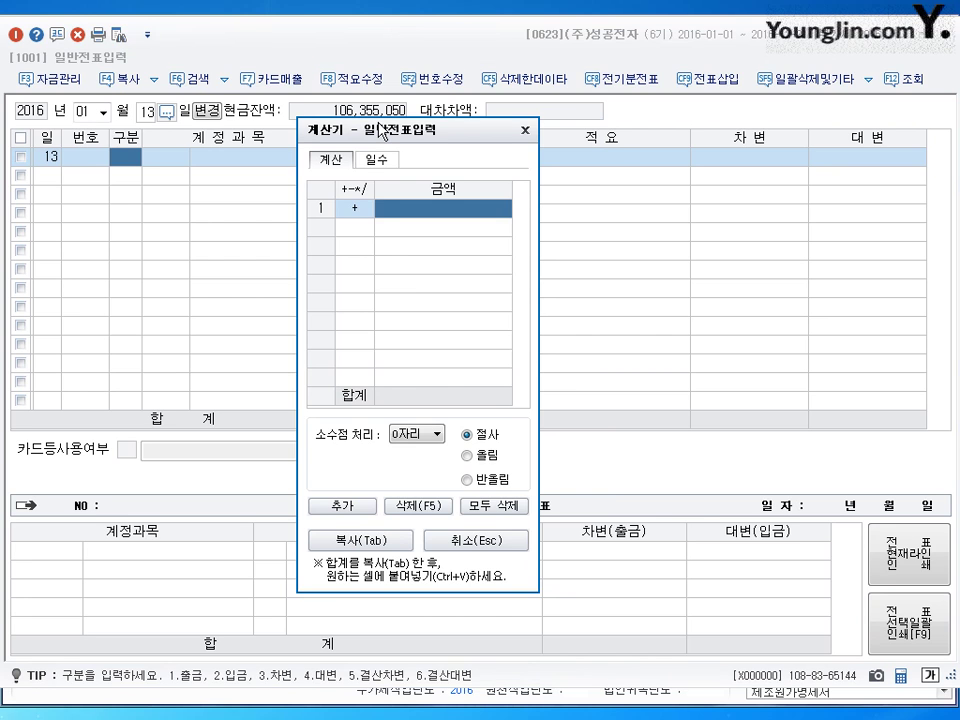
type("1600000")
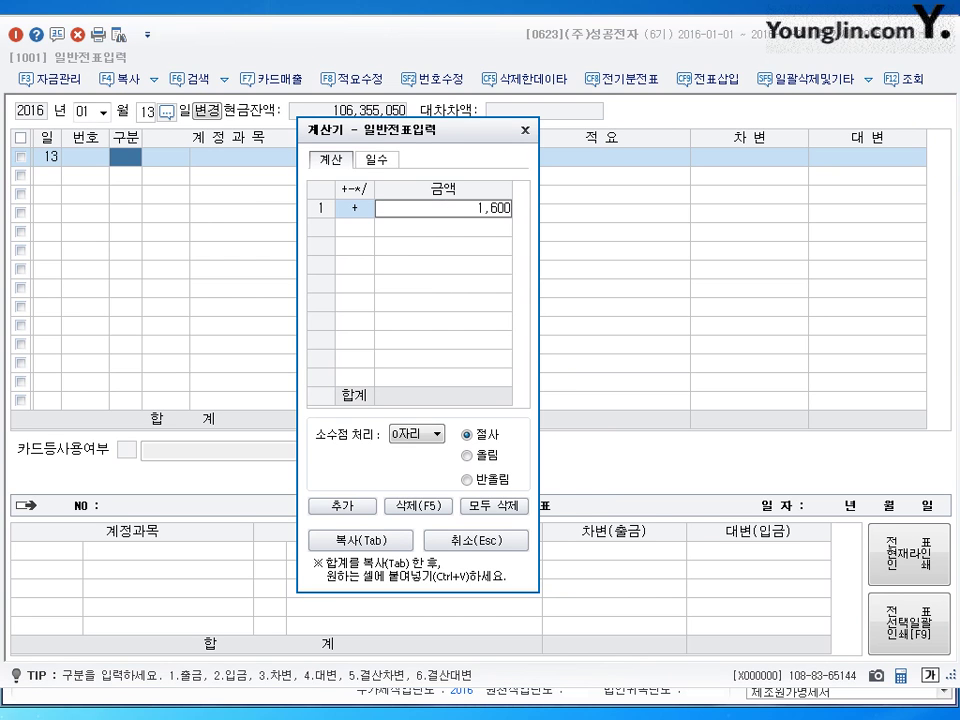
key("Return")
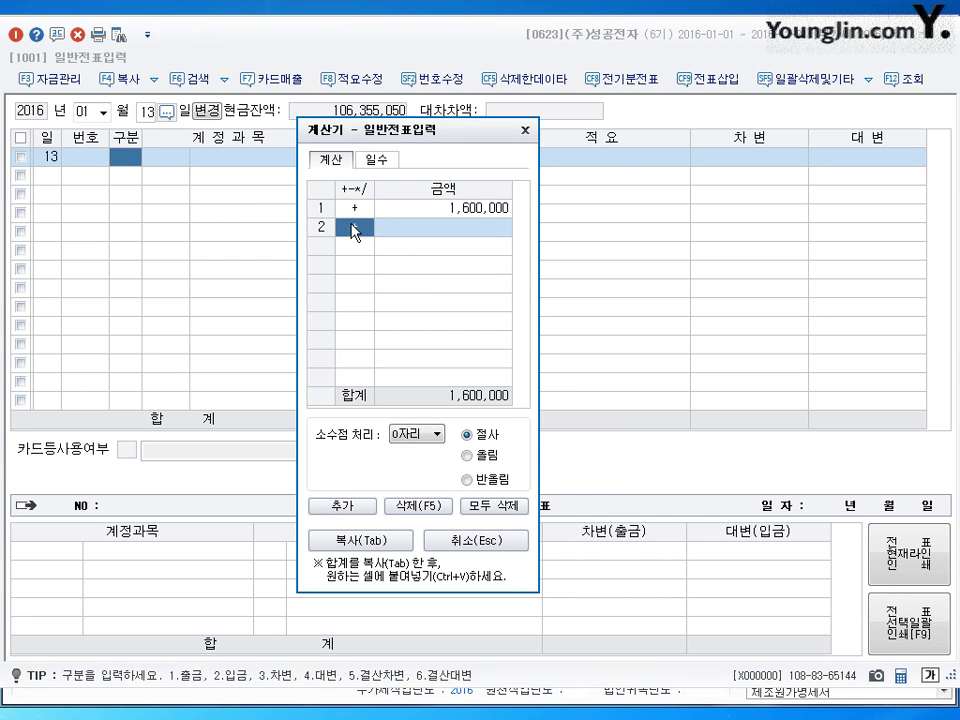
type("/")
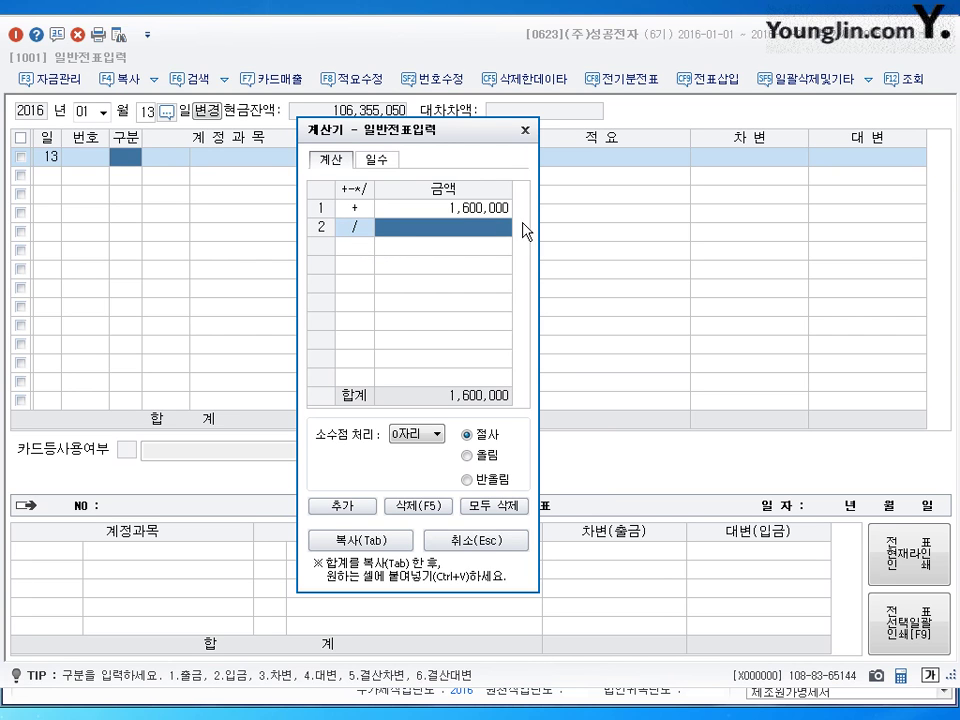
type("100")
key("Return")
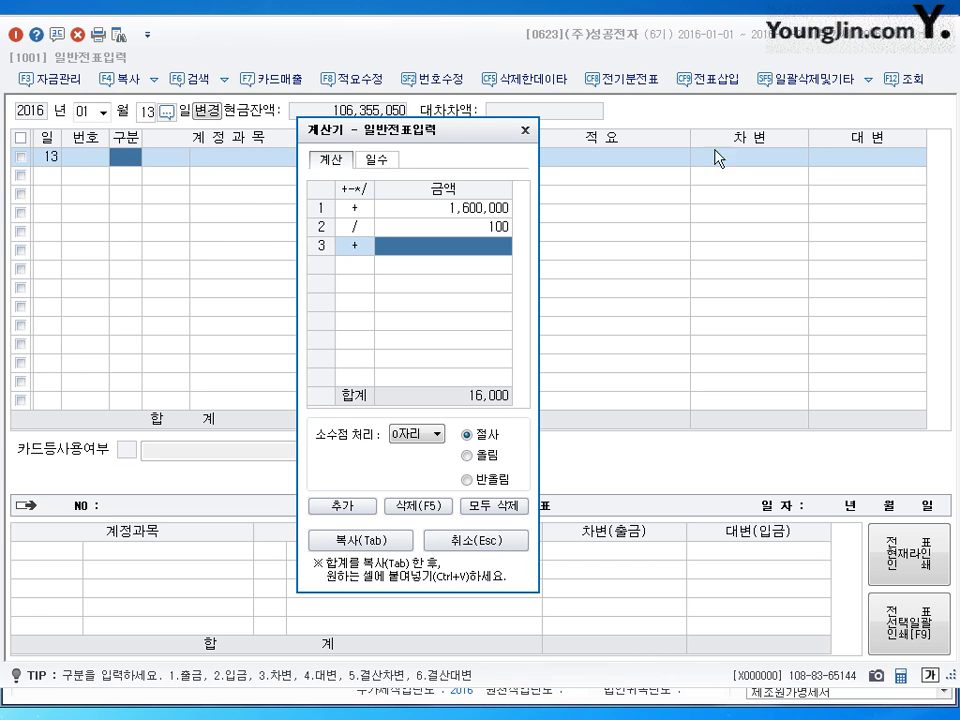
left_click(525, 130)
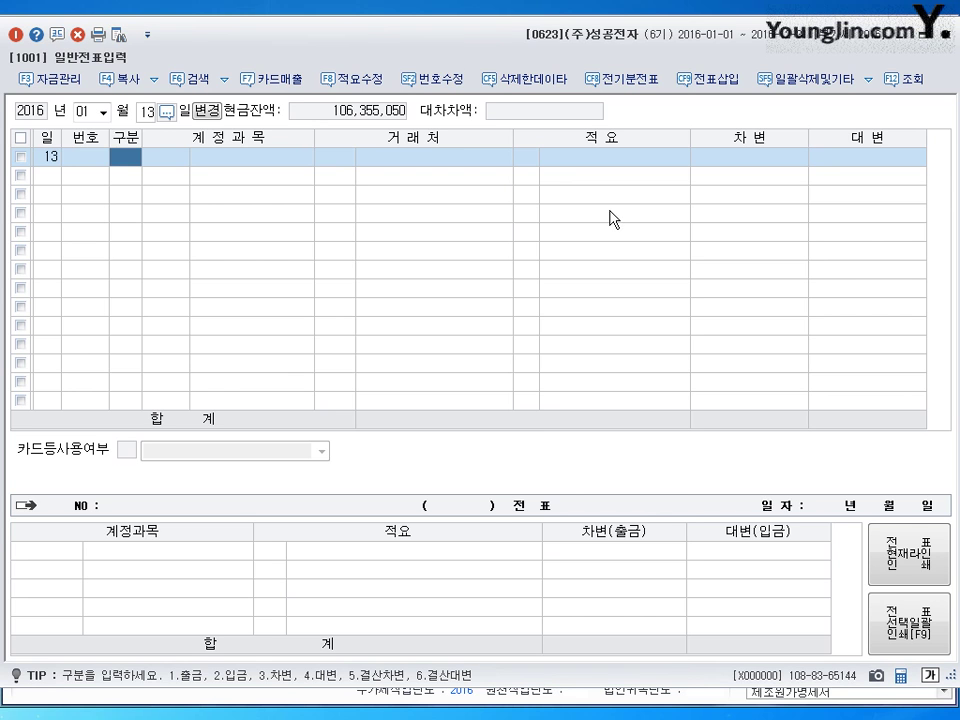
Debit 0103 보통예금 1,500,000 and 0958 securities disposal loss 150,000
type("3")
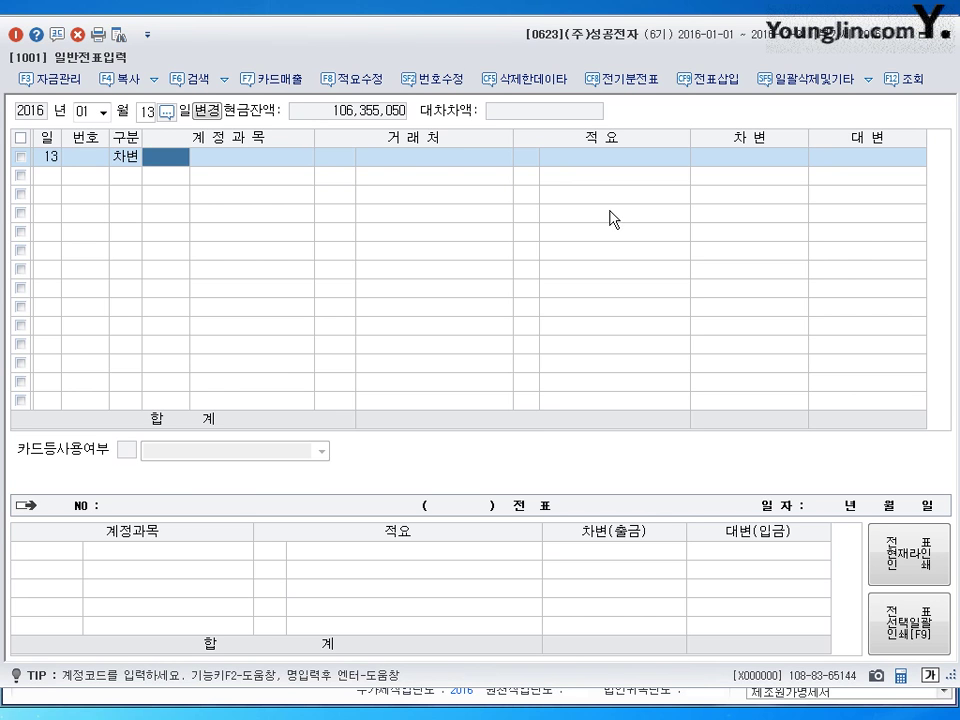
type("1013")
key("Return")
key("Return")
key("Return")
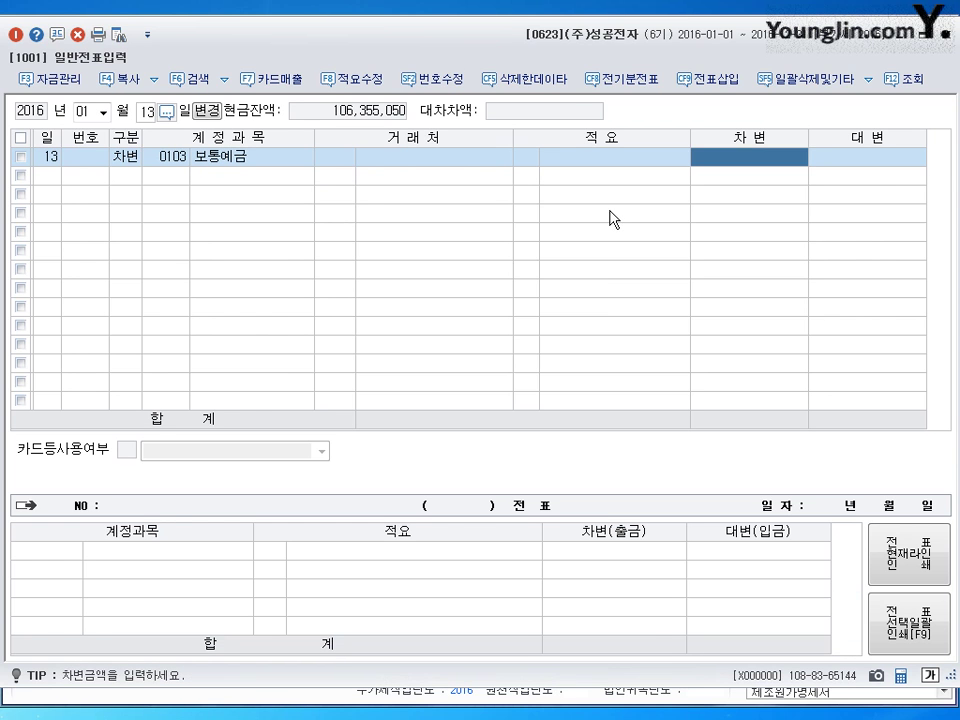
type("1,500,000")
key("Return")
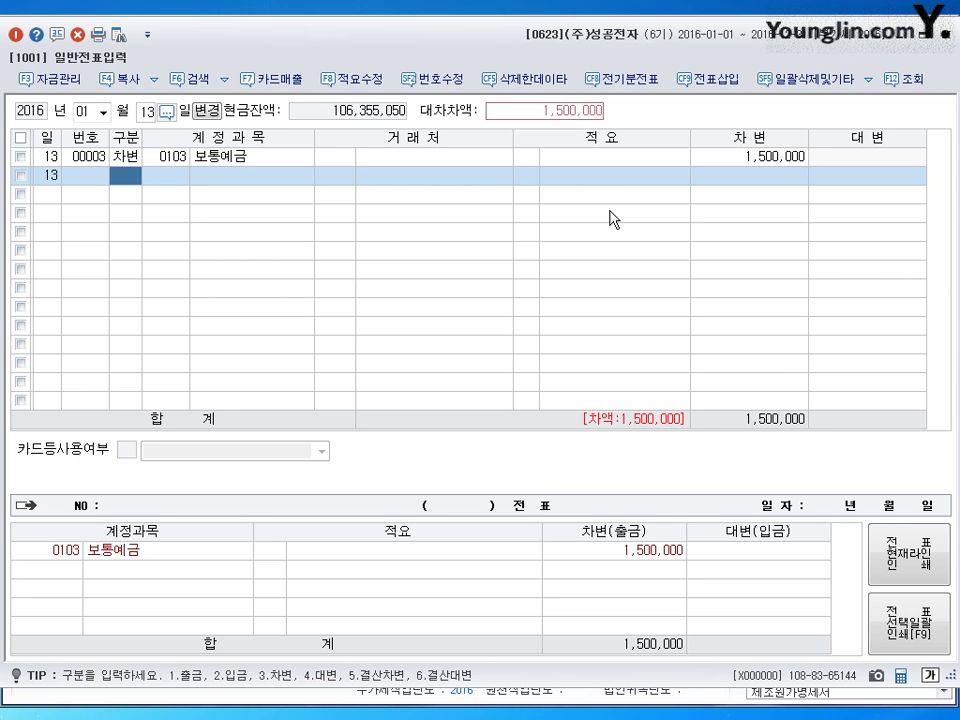
type("3")
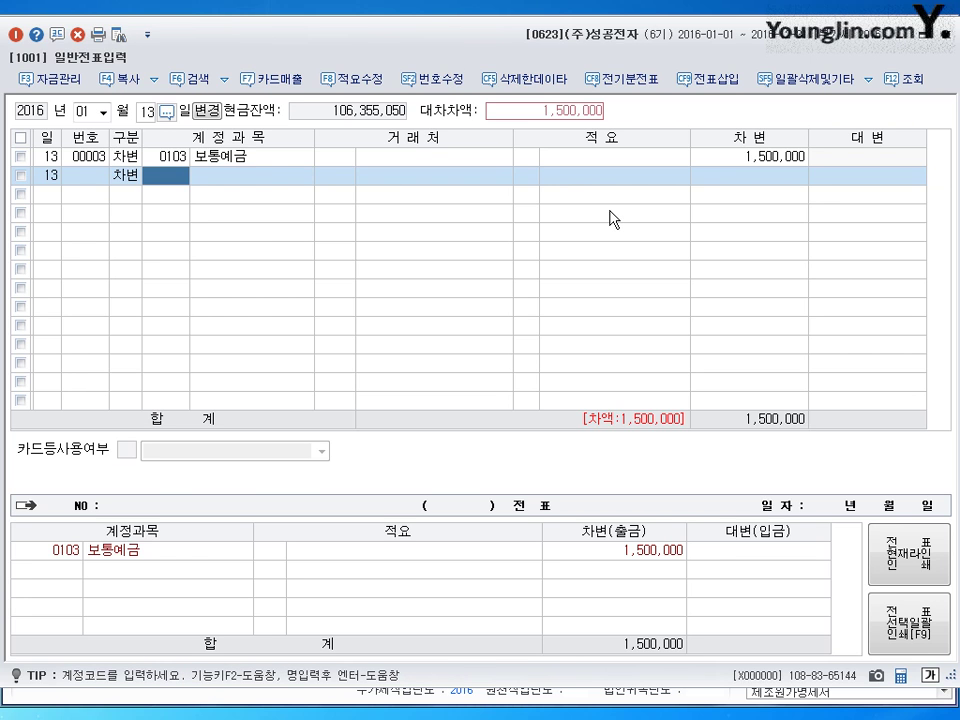
type("958")
key("Return")
key("Return")
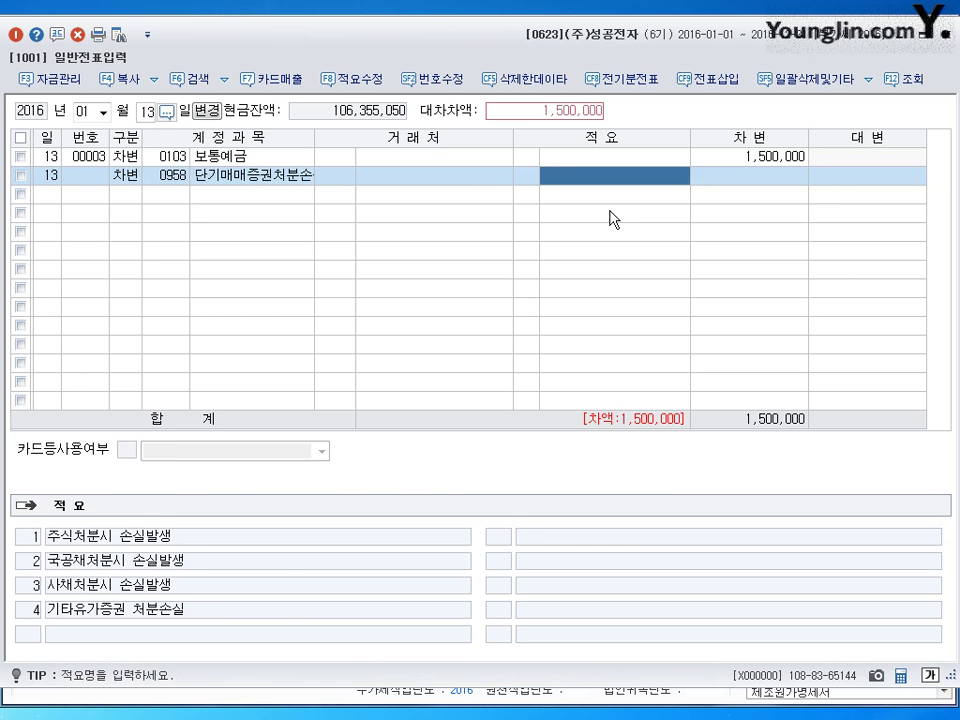
key("Return")
type("1500000")
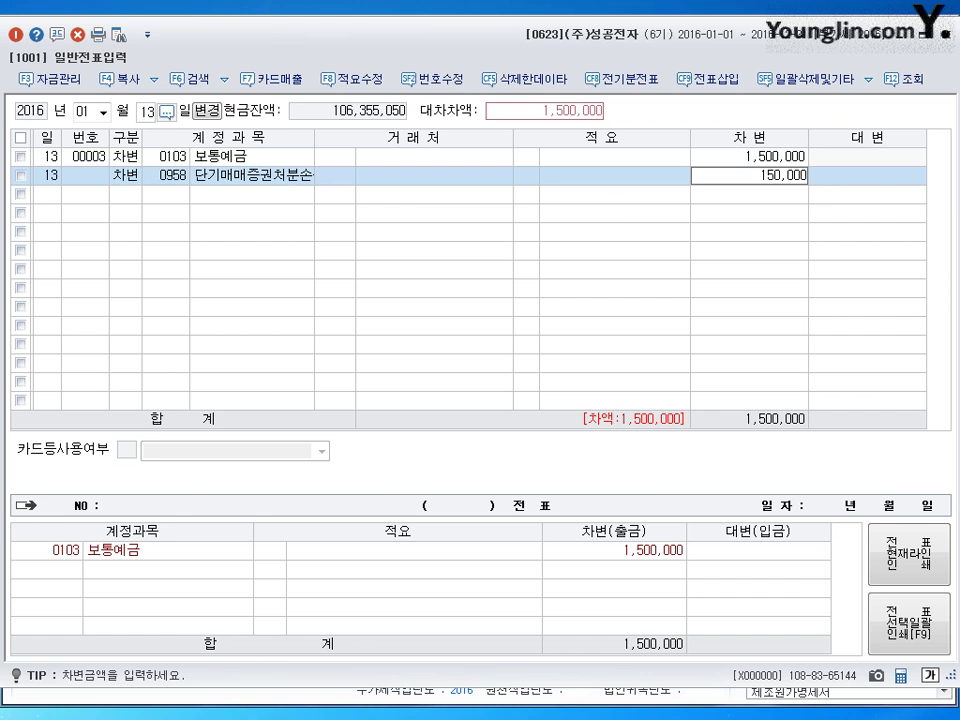
key("Return")
Credit 0107 trading securities 1,600,000 and 0101 현금 50,000 to balance
type("4")
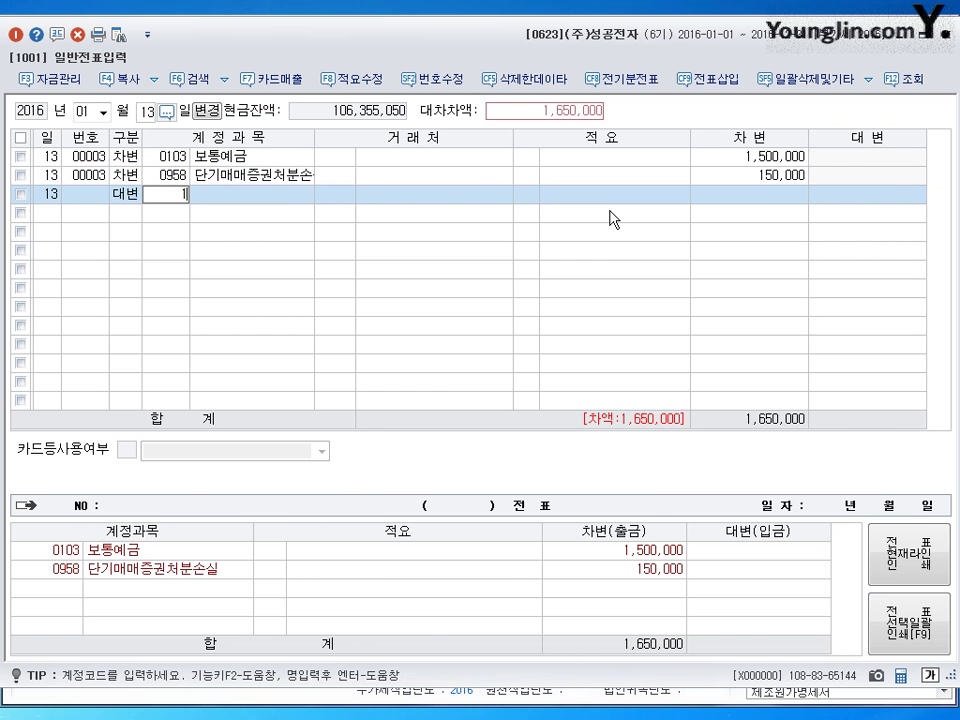
type("107")
key("Return")
key("Return")
key("Return")
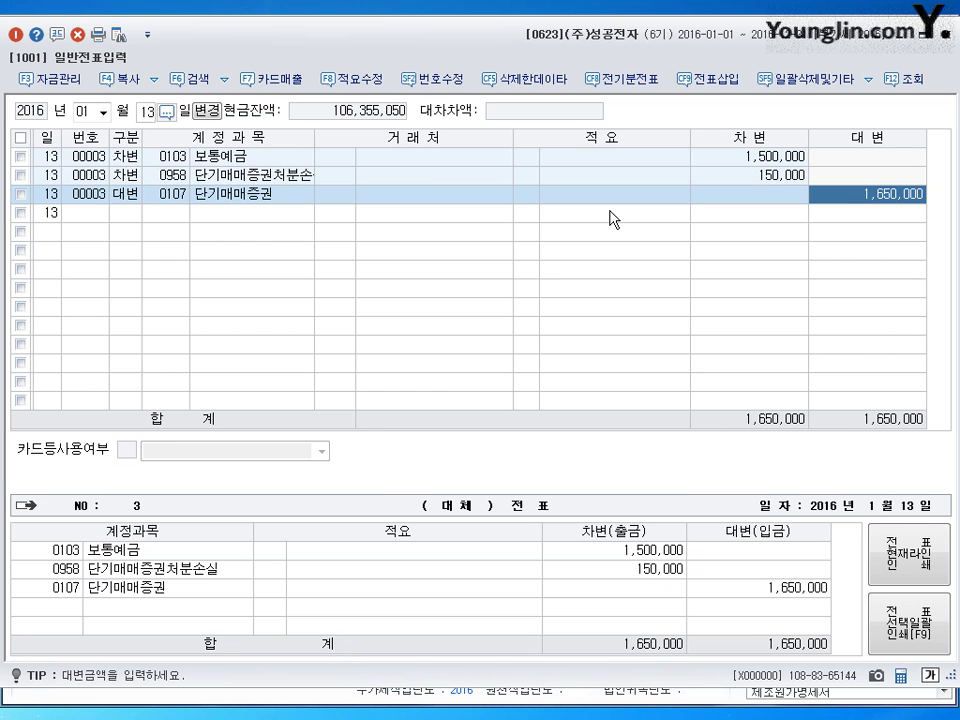
type("1600000")
key("Return")
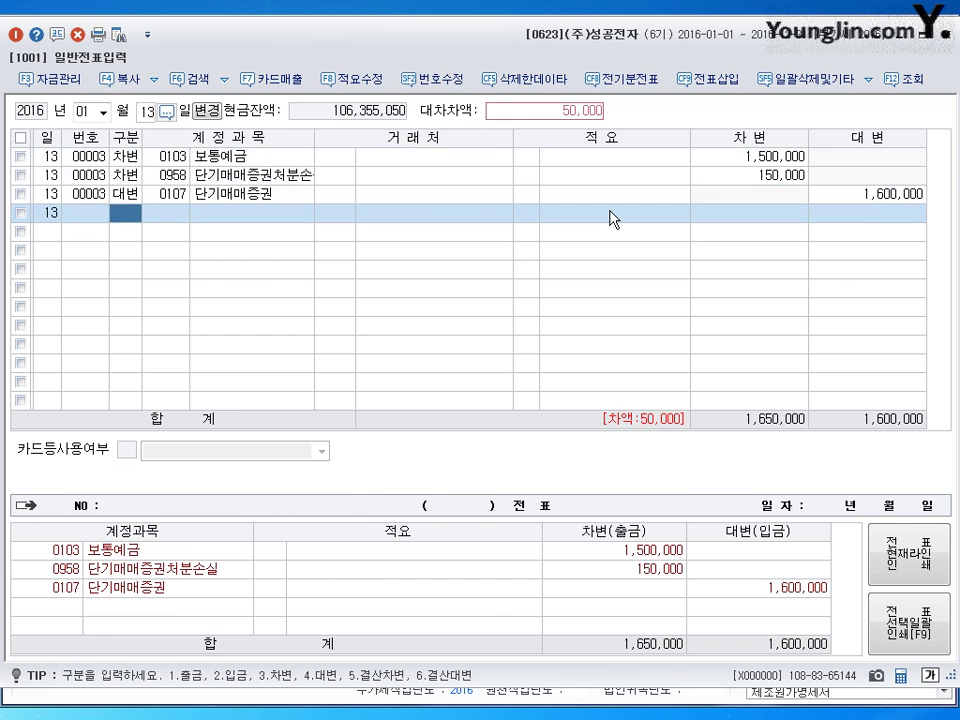
type("4101")
key("Return")
key("Return")
key("Return")
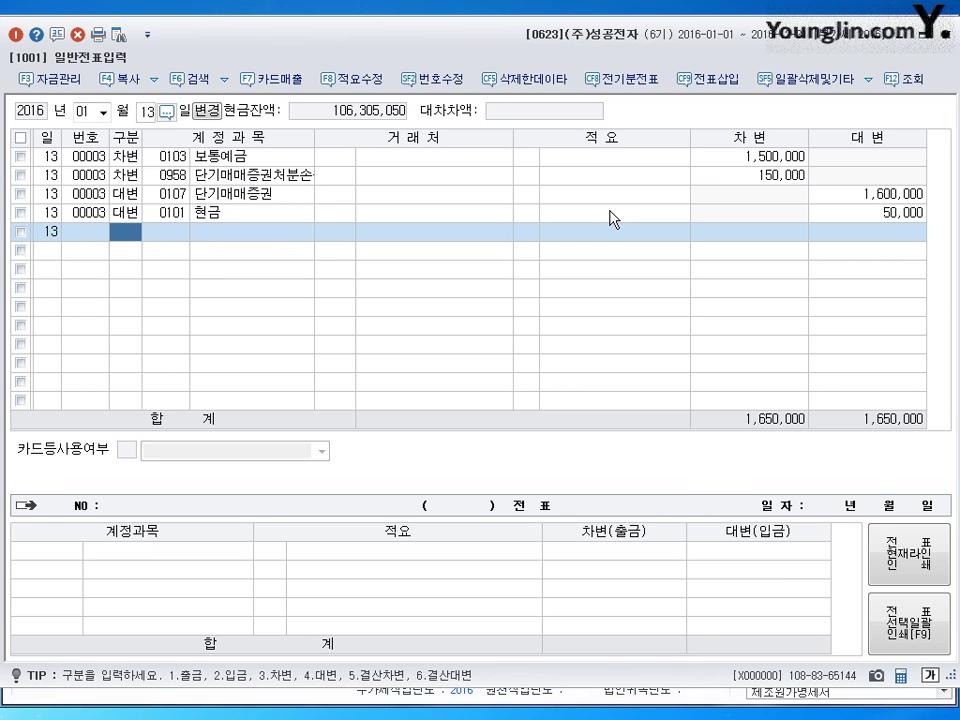
key("Escape")
key("shift+Tab")
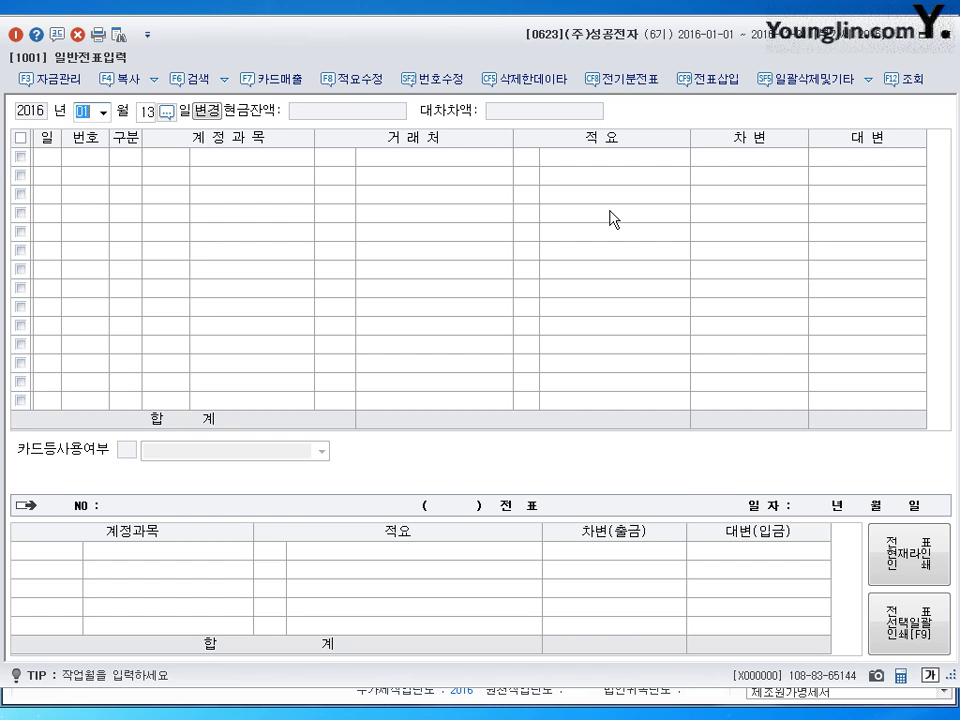
On February 15, debit 0953 기부금 1,500,000, correcting the mistaken 0150 account
type("0215")
key("Return")
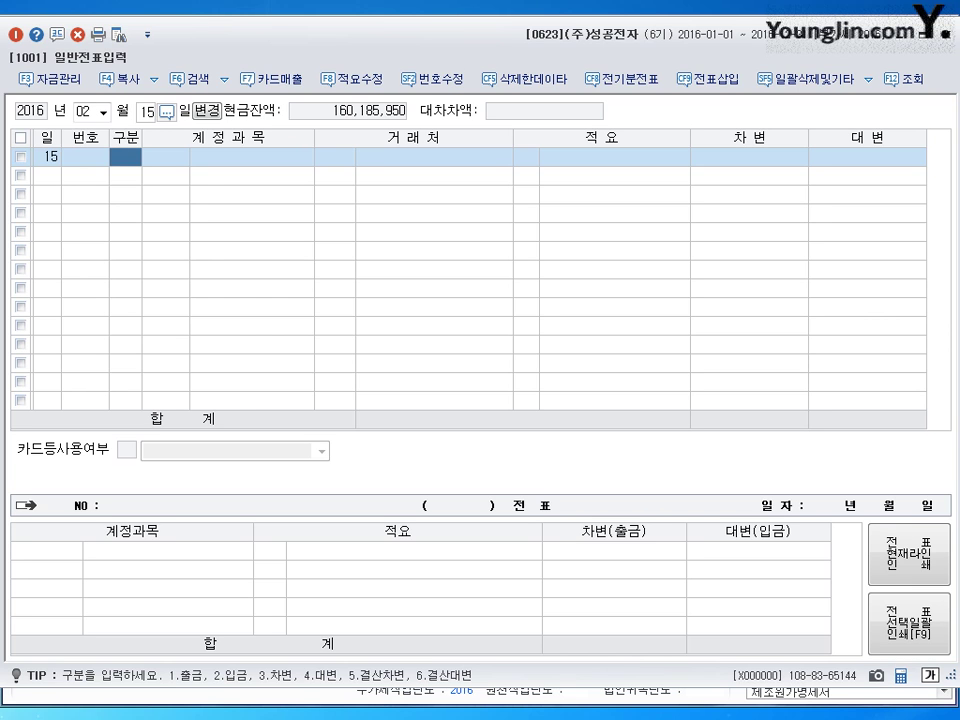
type("3")
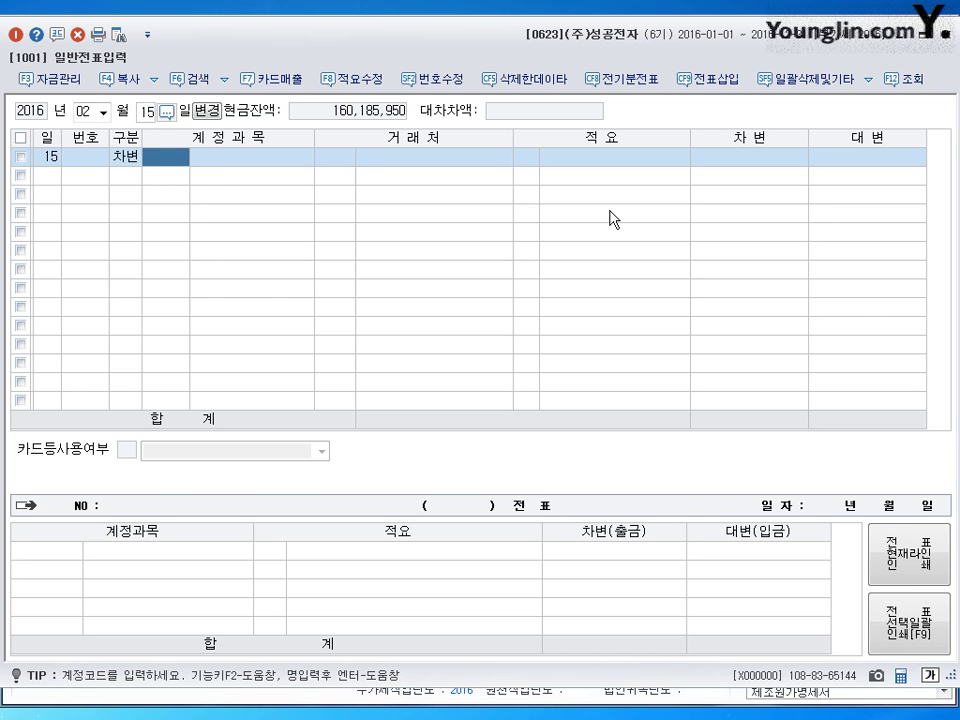
type("150")
key("Return")
type("00000")
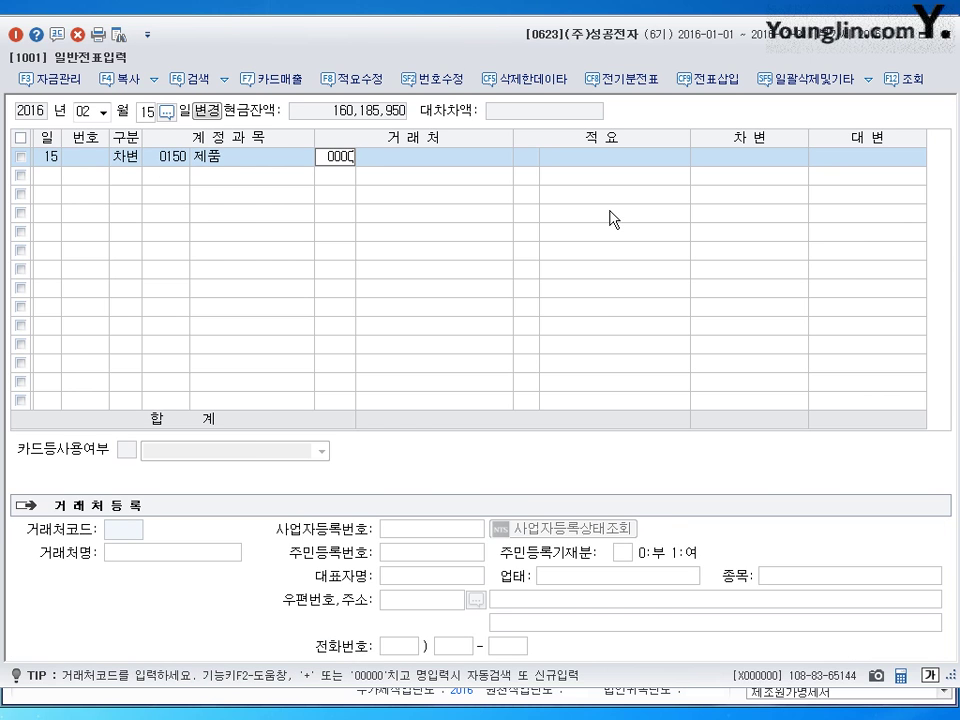
key("Escape")
key("Left")
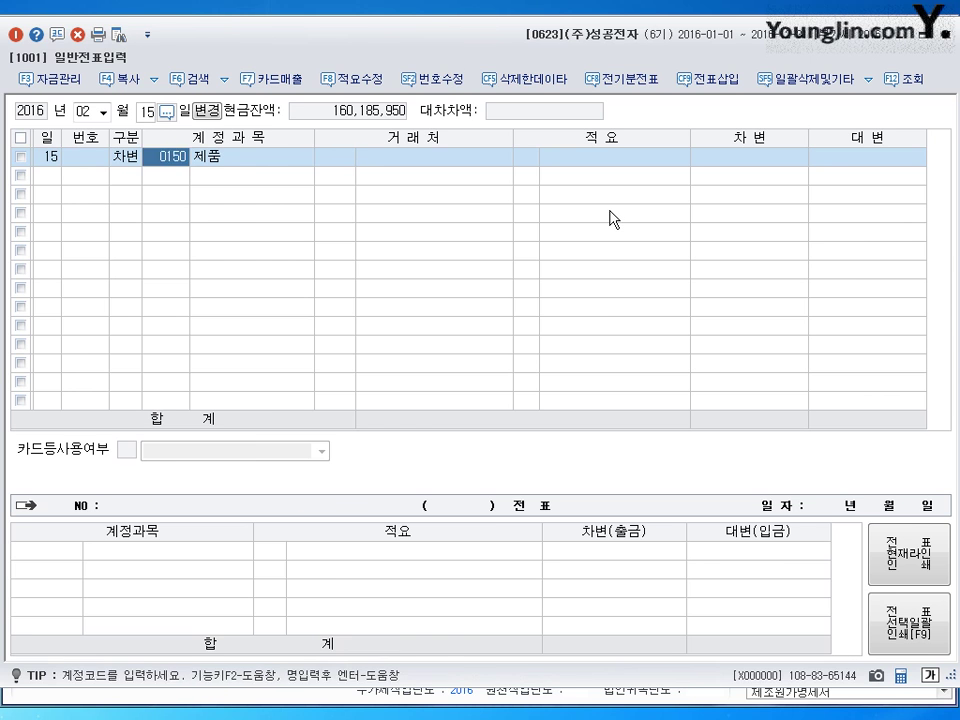
key("Left")
key("Right")
type("953")
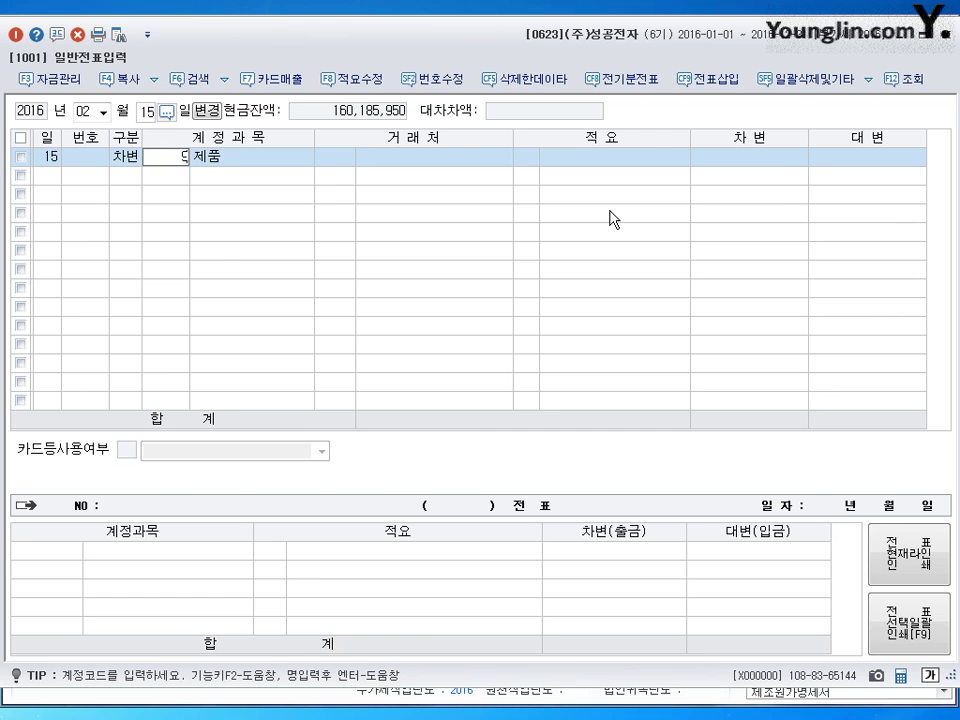
key("Return")
key("Return")
key("Return")
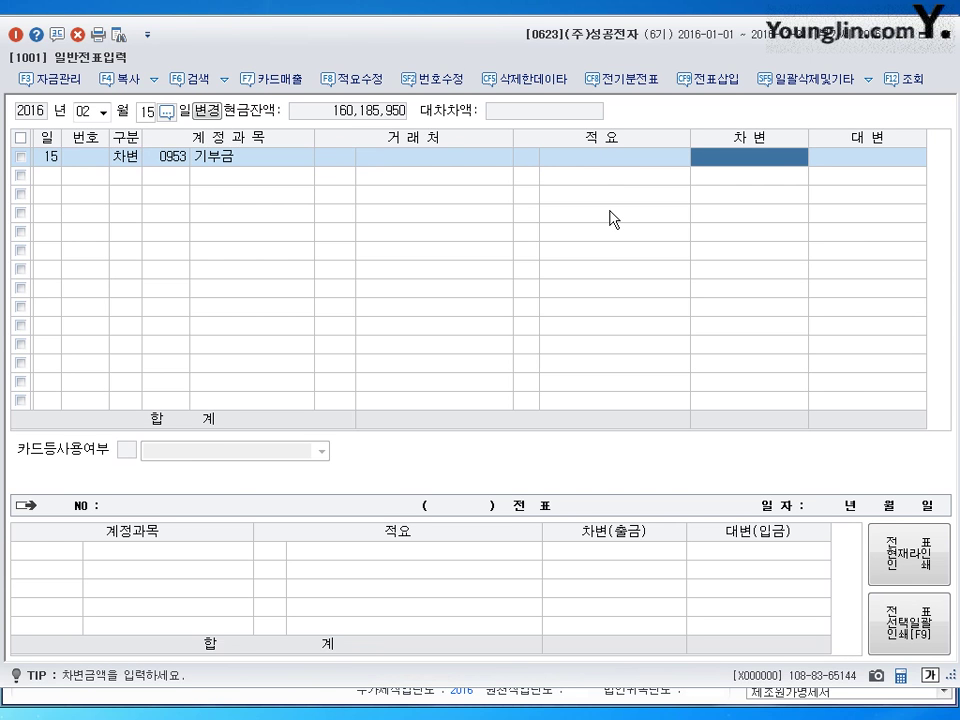
type("1500000")
key("Return")
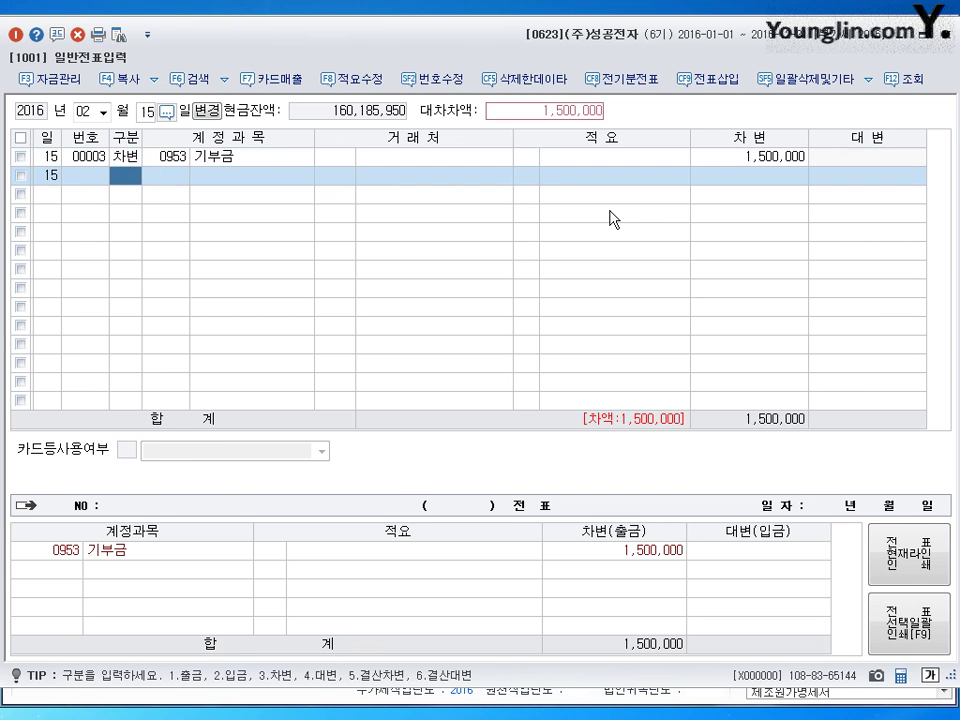
Credit 0150 제품 with memo 8 타계정으로 대체액 손익계산서 반영분
type("4")
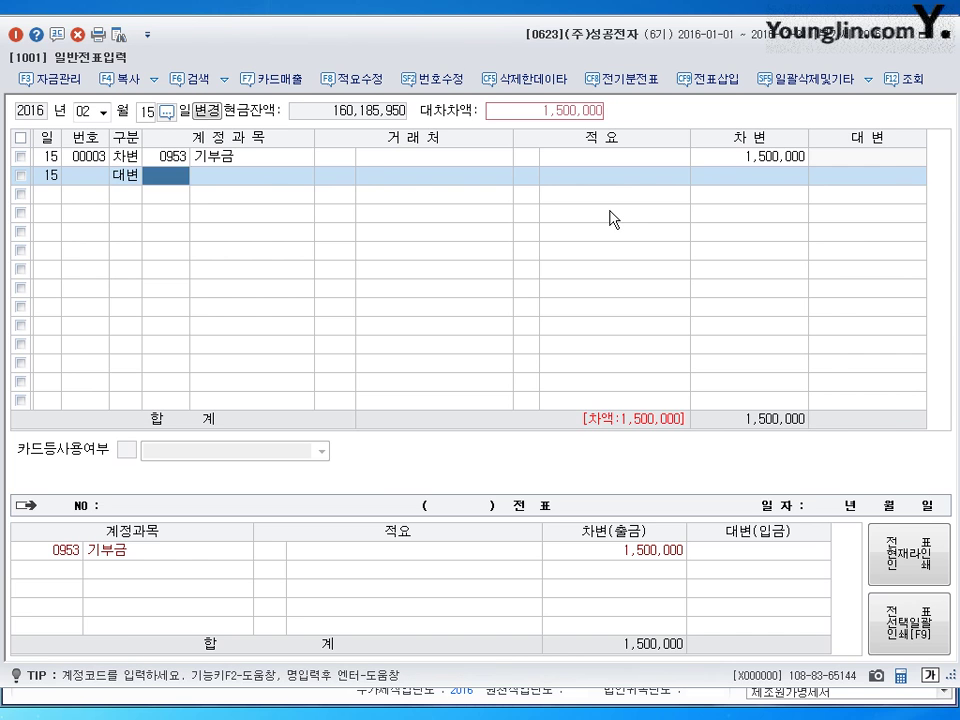
type("150")
key("Return")
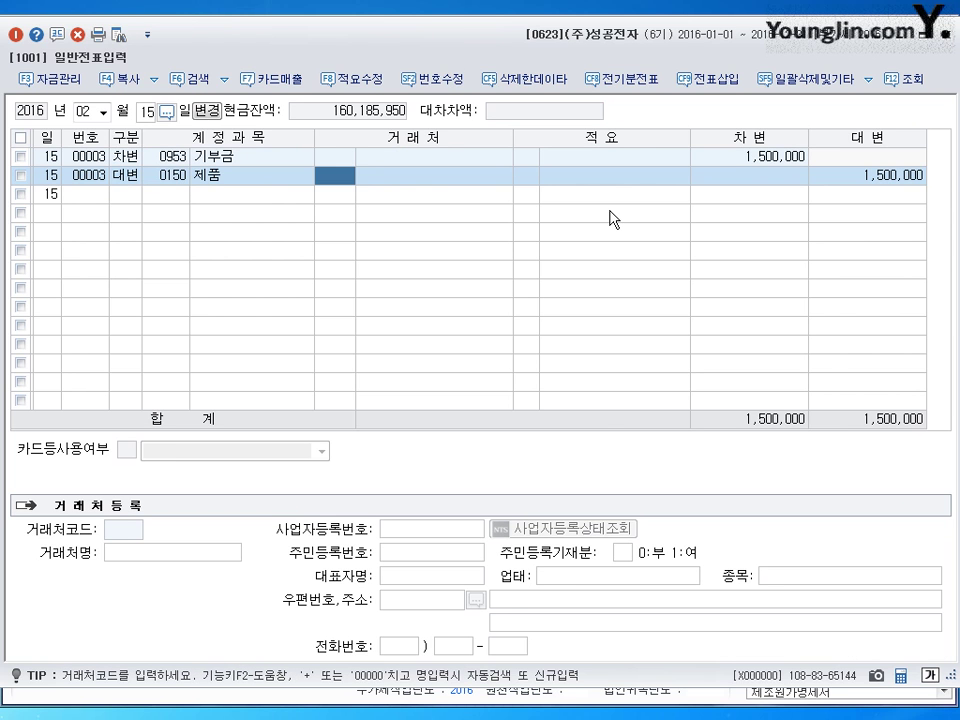
key("Return")
type("8")
key("Return")
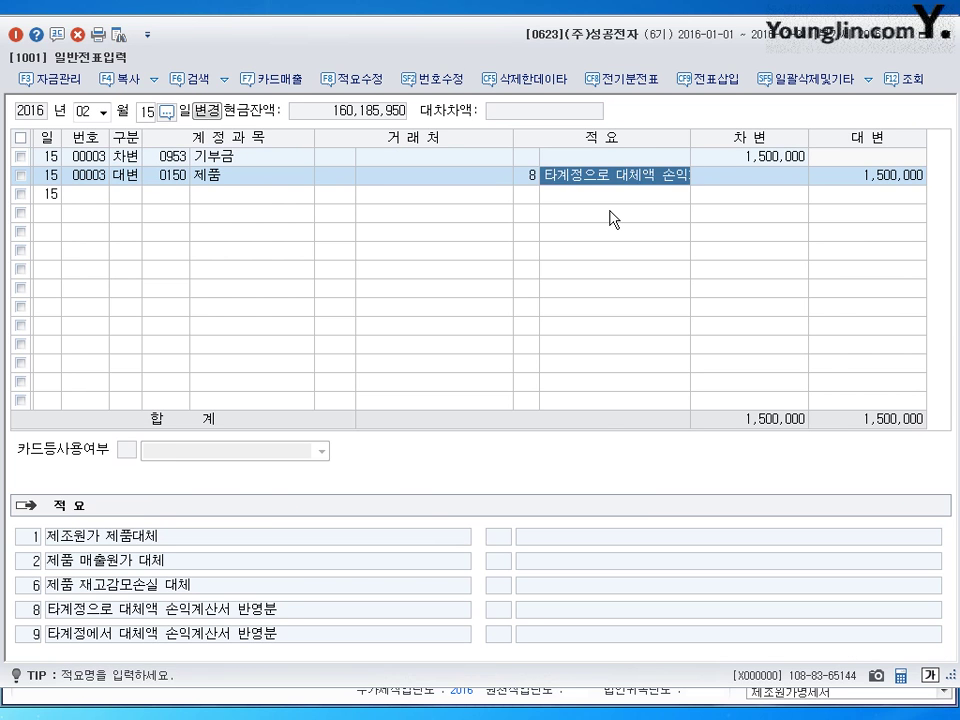
key("Return")
key("Return")
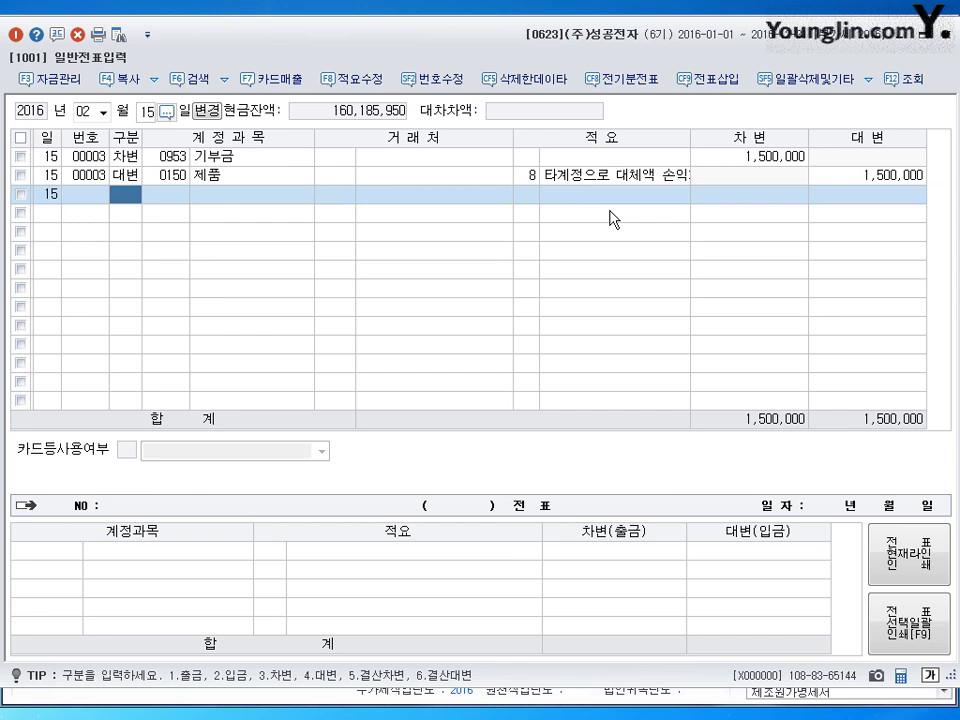
key("Escape")
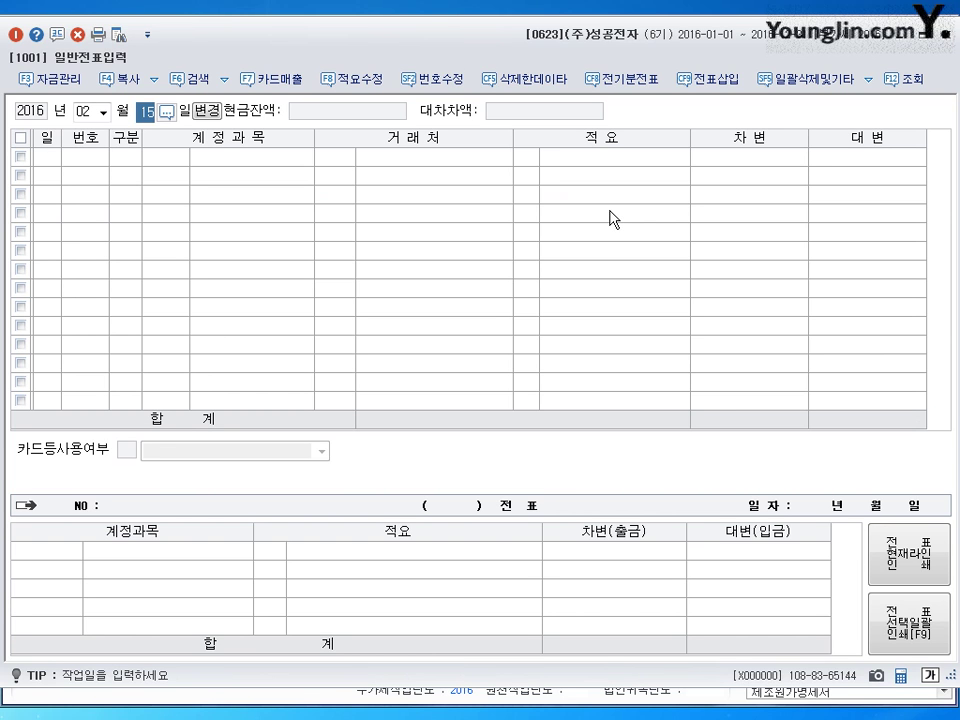
Start a new voucher dated February 20, 2016
type("20")
key("Return")
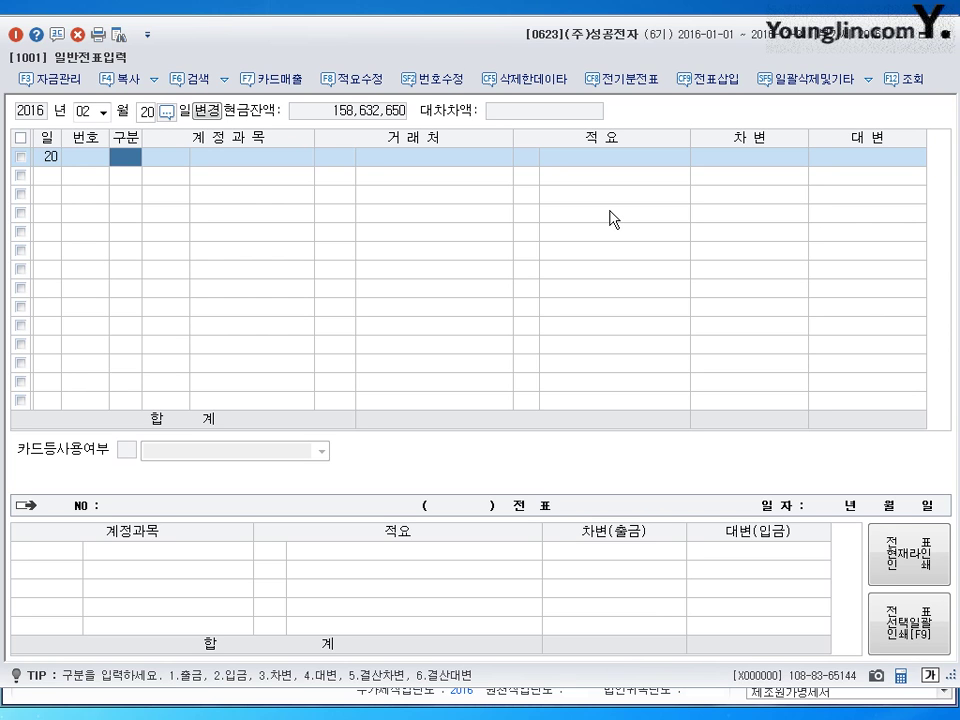
Enter the debit line: account 0257 가수금 for 10,000,000
type("3")
key("Return")
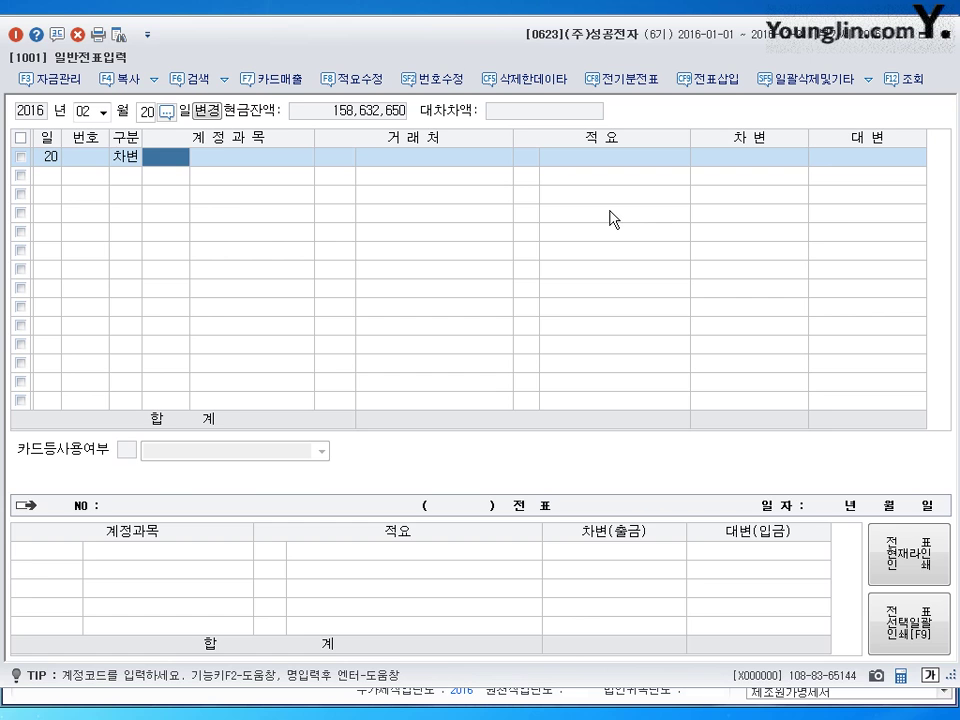
type("257")
key("Return")
key("Return")
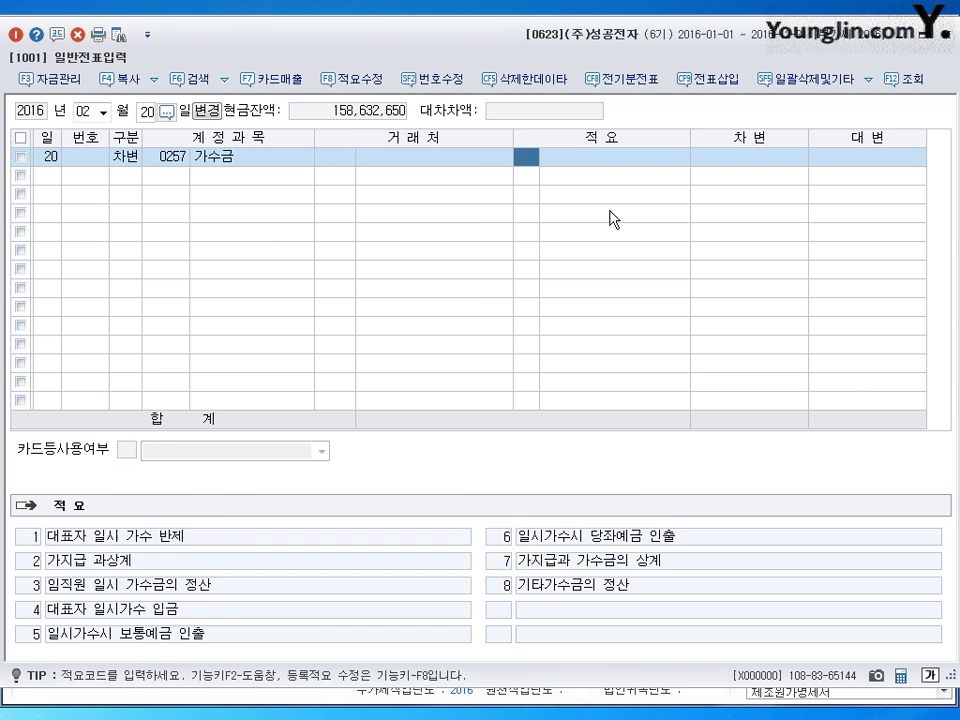
key("Return")
type("10,000")
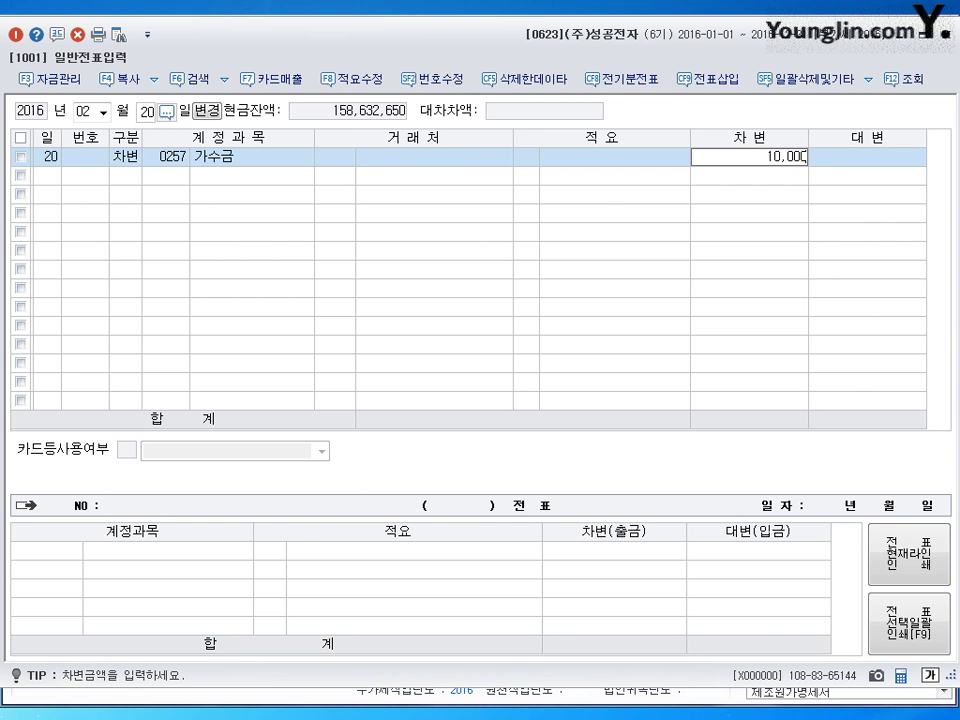
type(",000")
key("Return")
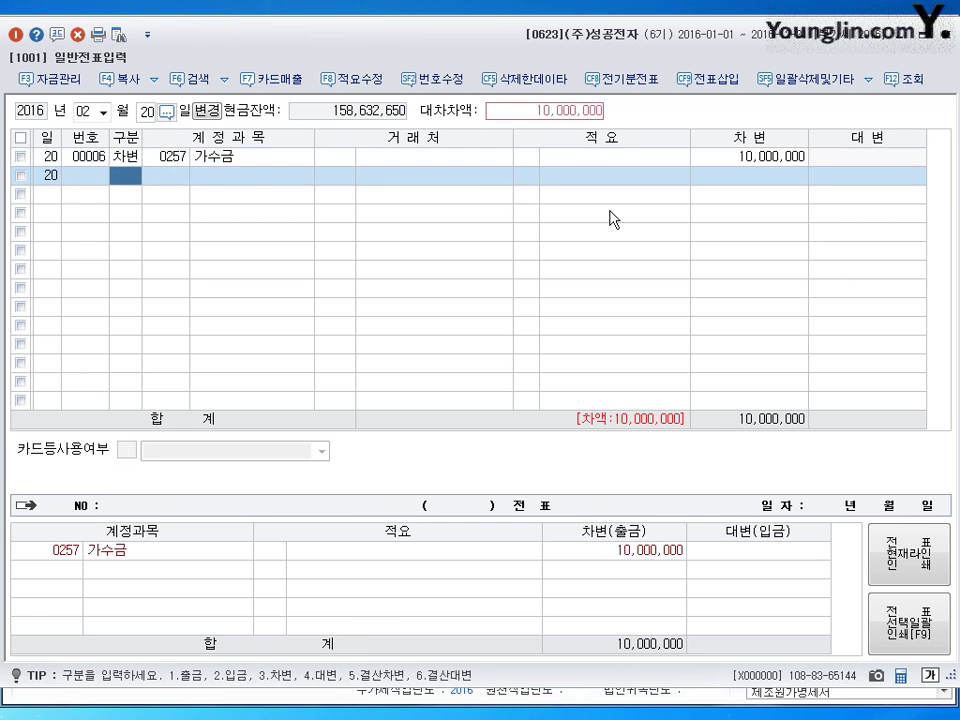
Add a 선수금 (0259) credit of 2,000,000 with partner (주)신흥
type("4259")
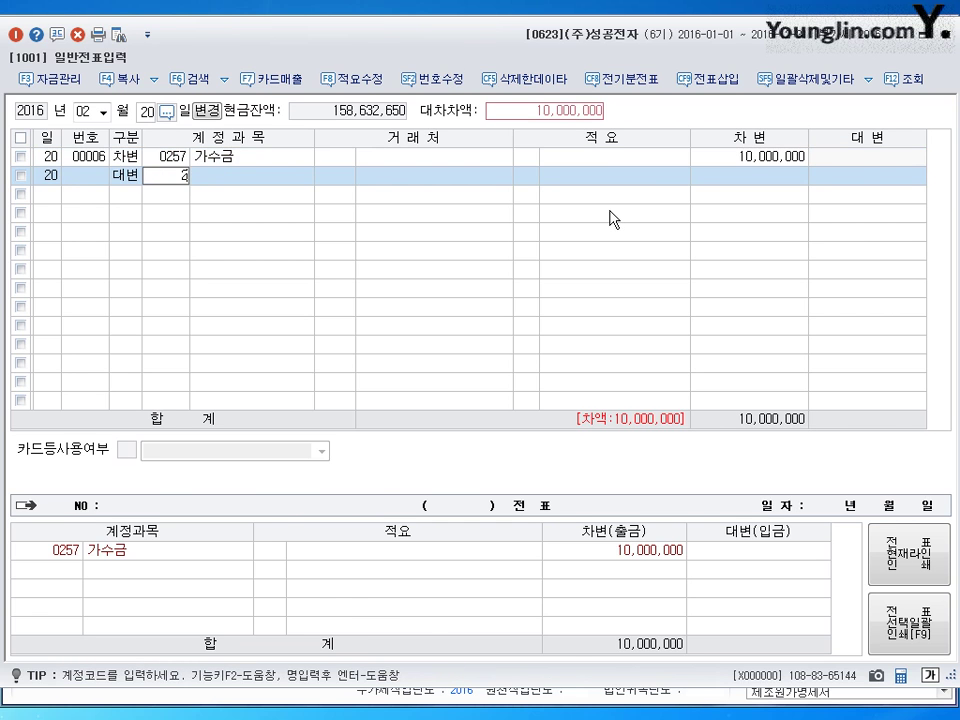
key("Return")
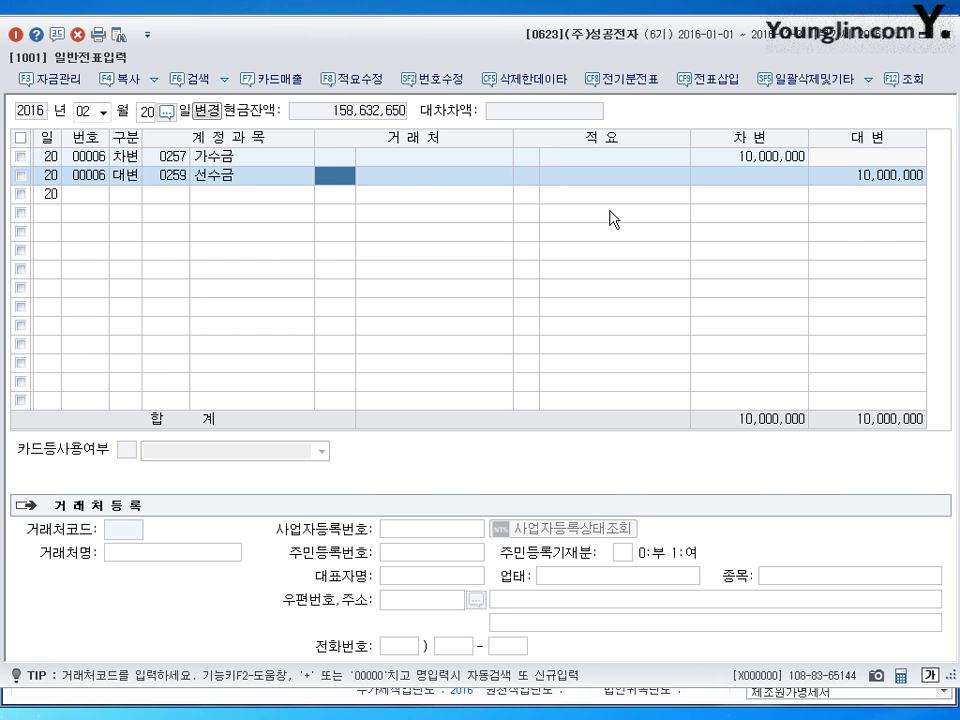
type("신흥")
key("Return")
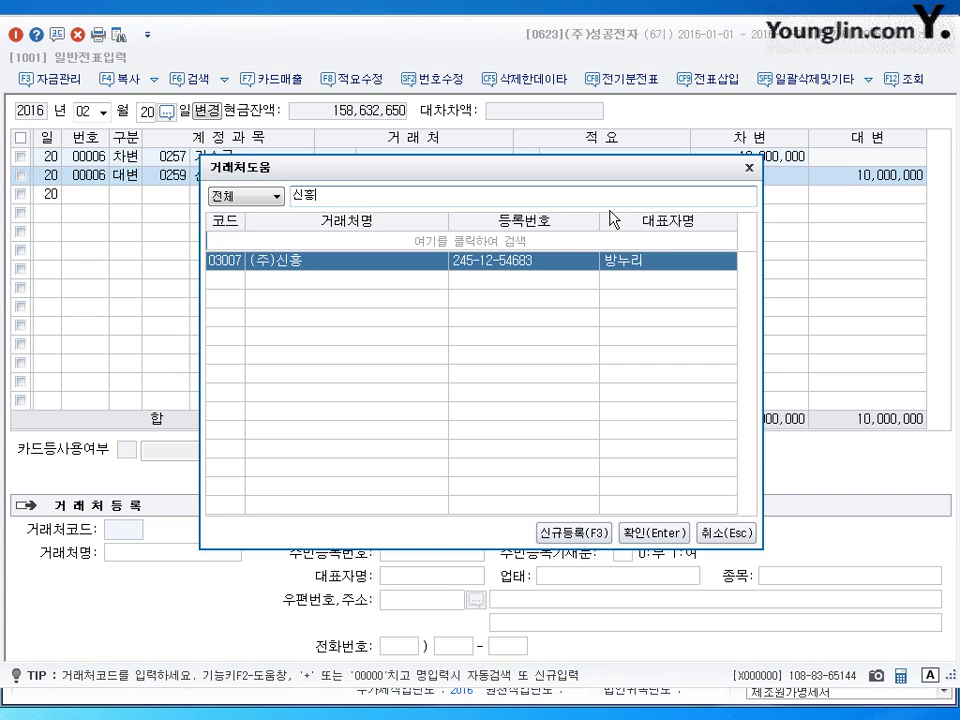
key("Escape")
key("Return")
key("Return")
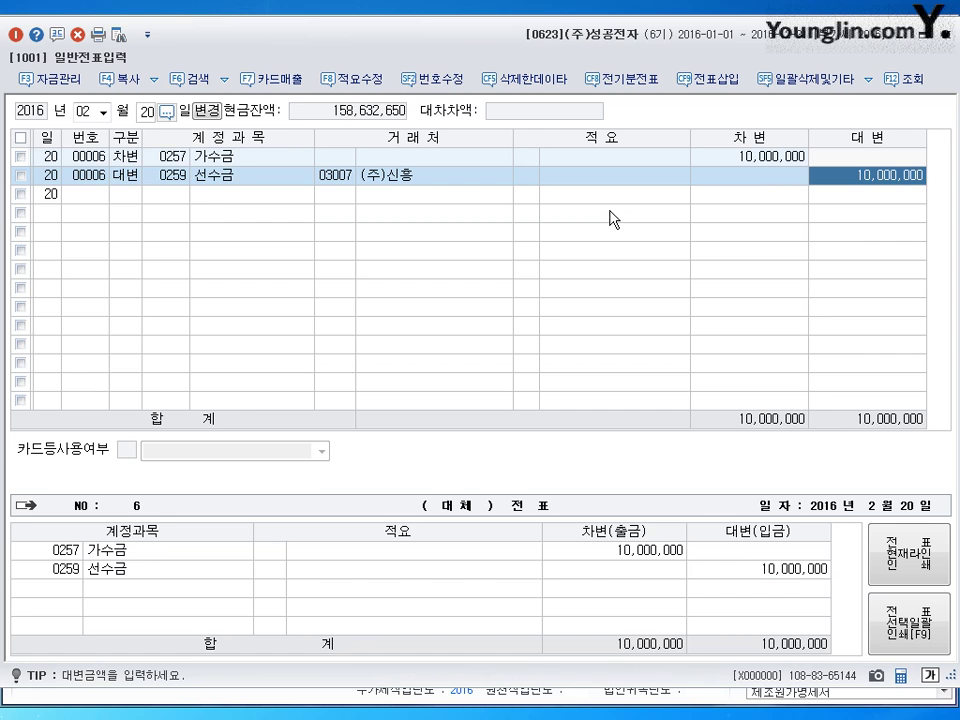
type("2000000")
key("Return")
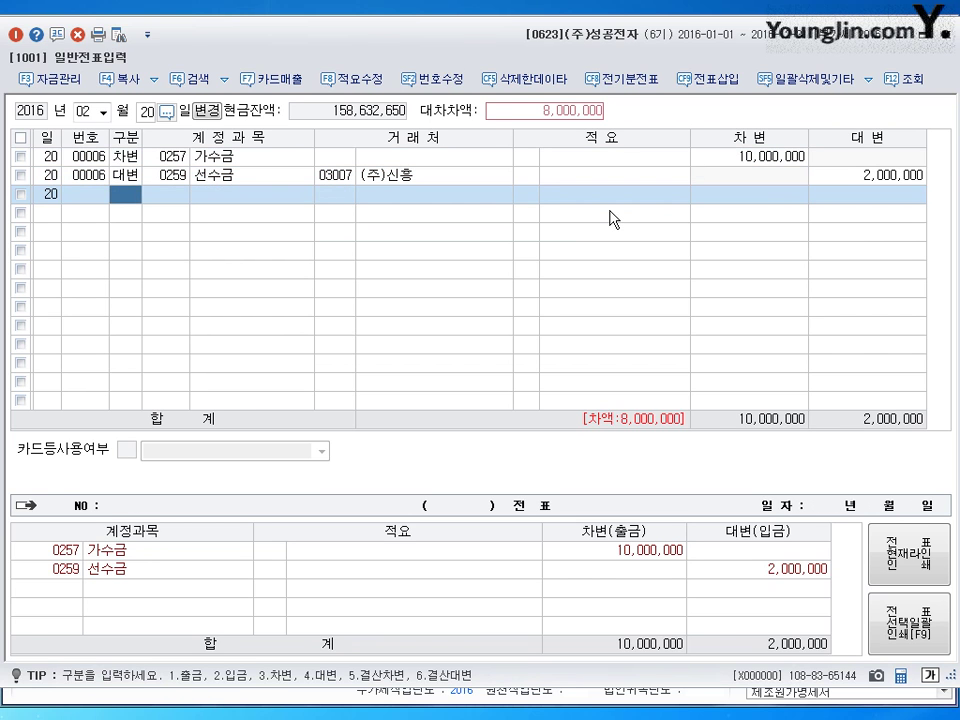
type("4")
key("Return")
Add a 외상매출금 (0108) credit line with (주)신흥 as partner
type("108")
key("Return")
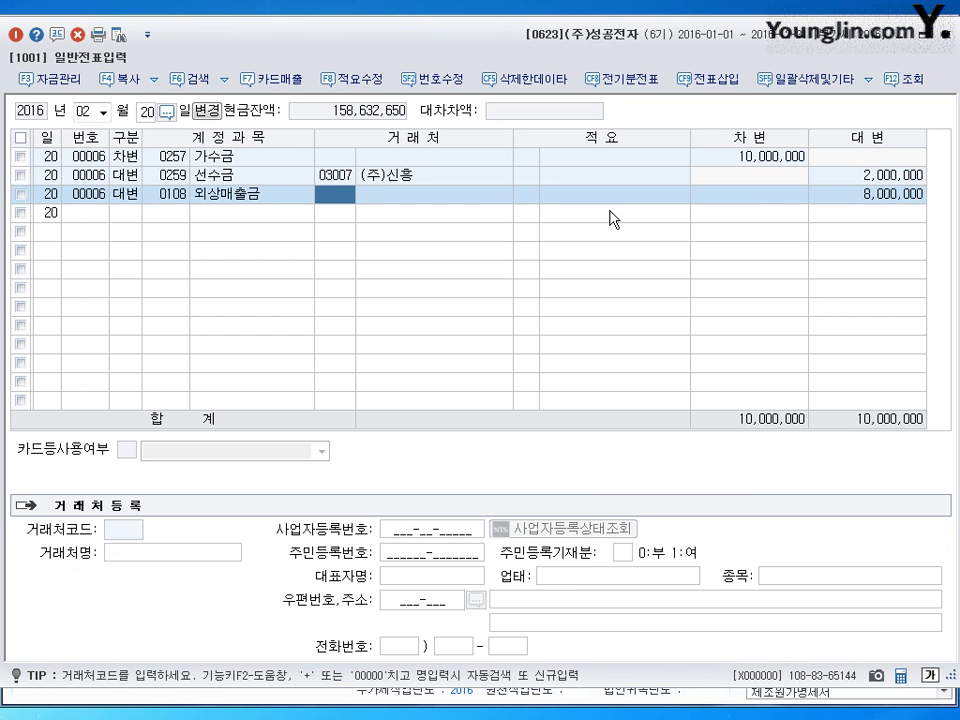
key("plus")
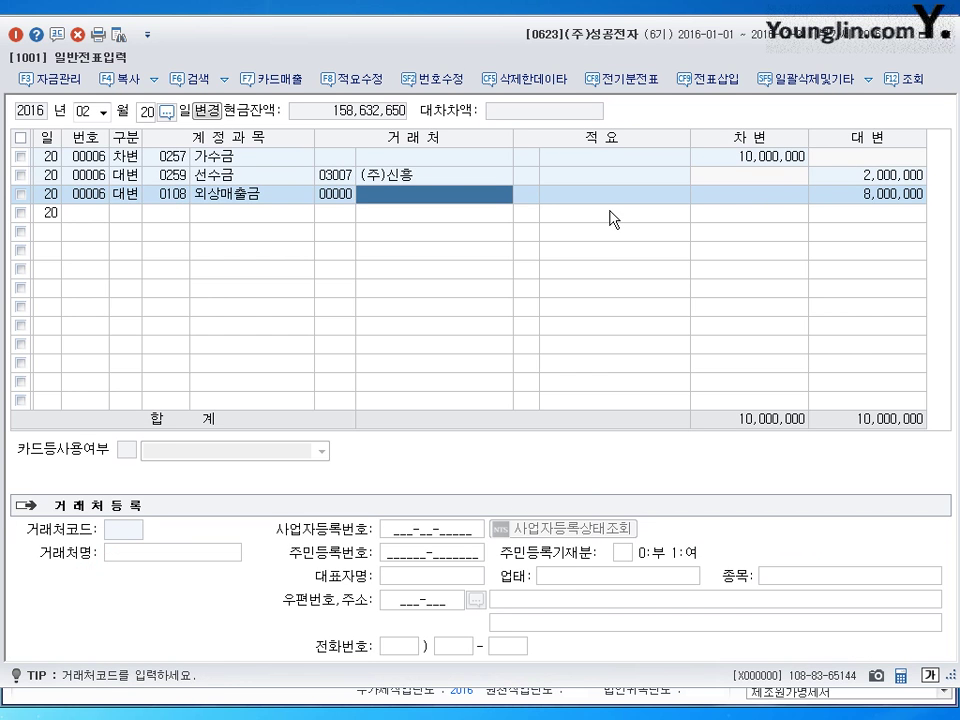
key("Return")
key("Return")
key("Up")
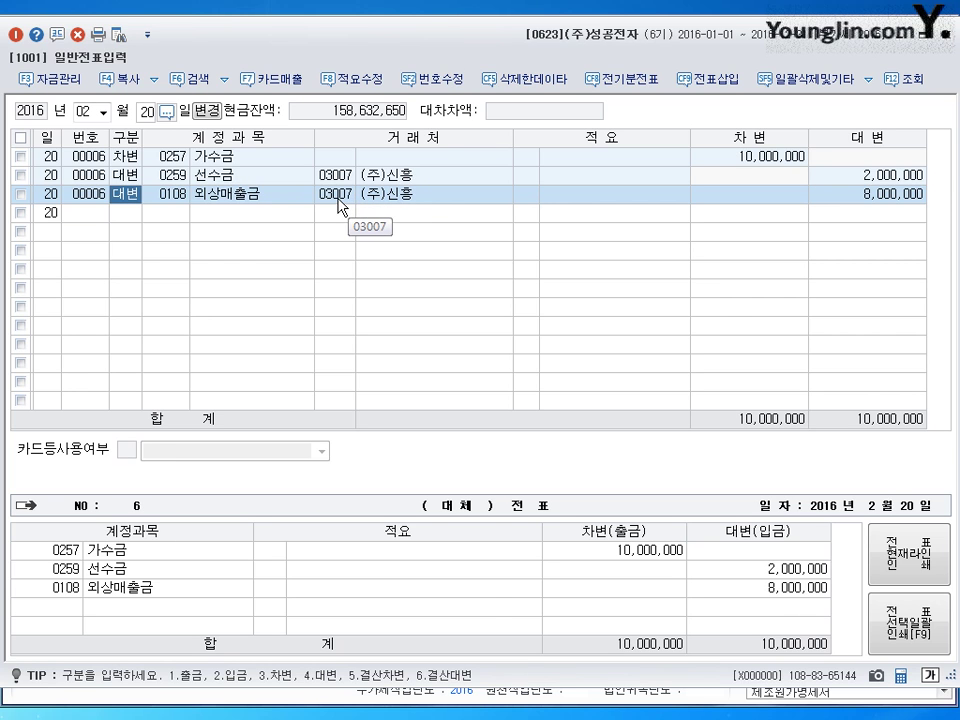
Review the 선수금 and 외상매출금 lines' partners, clearing the third line's partner code
left_click(340, 184)
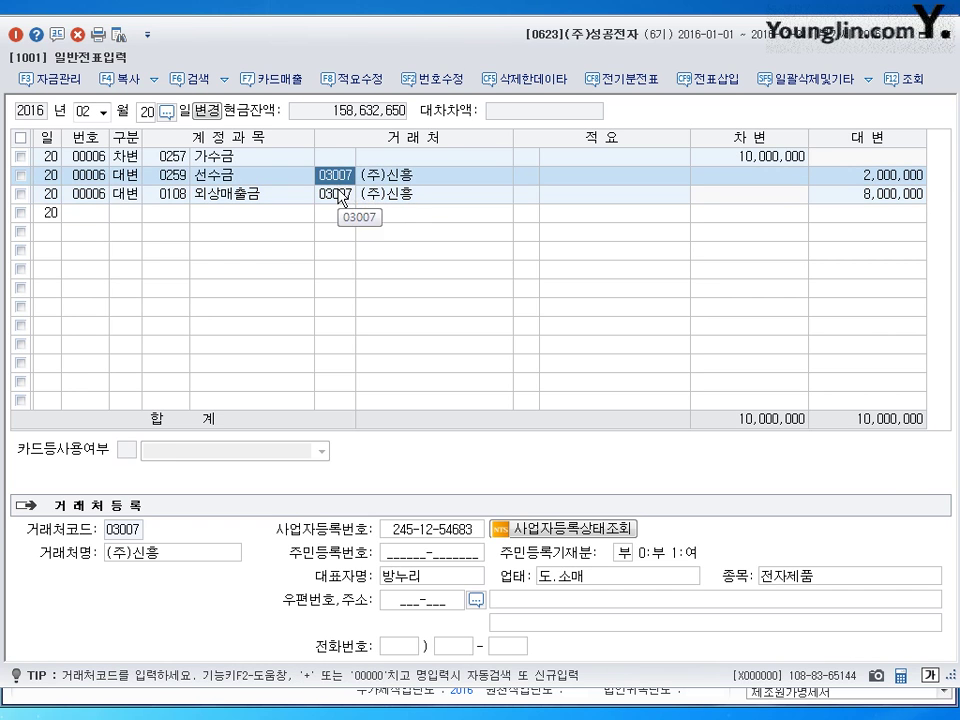
left_click(342, 196)
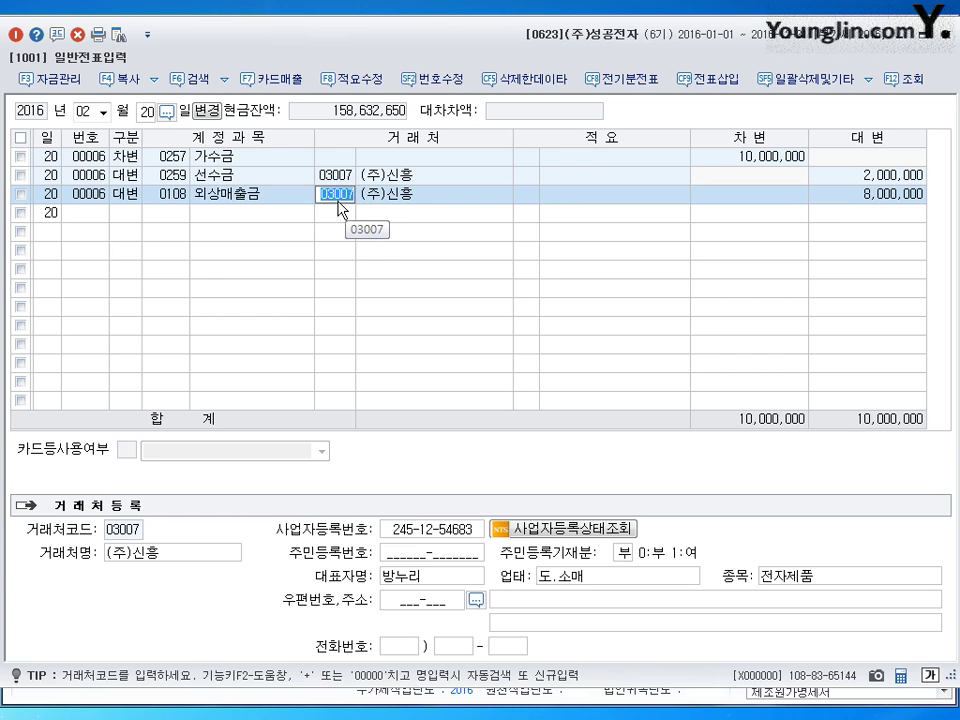
key("Return")
key("Return")
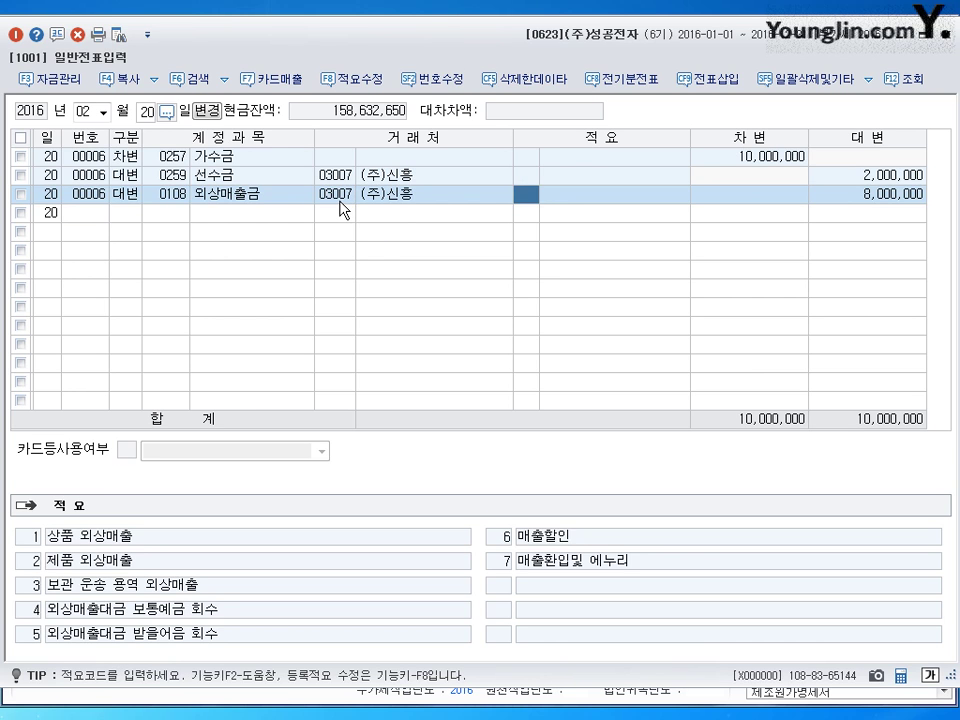
left_click(342, 207)
key("BackSpace")
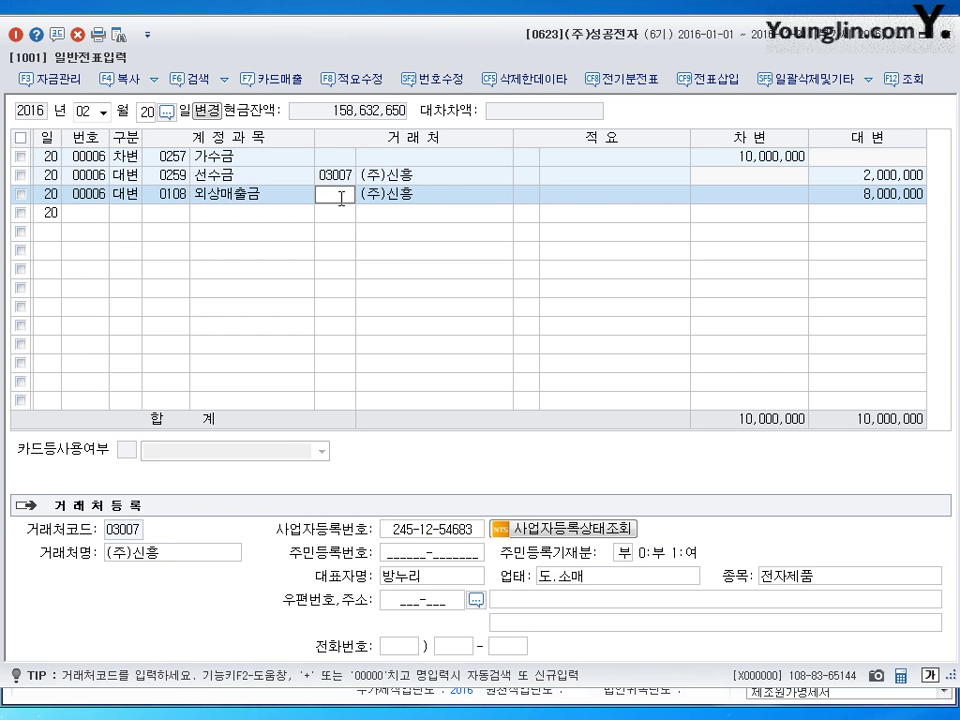
key("Return")
left_click(342, 207)
key("Up")
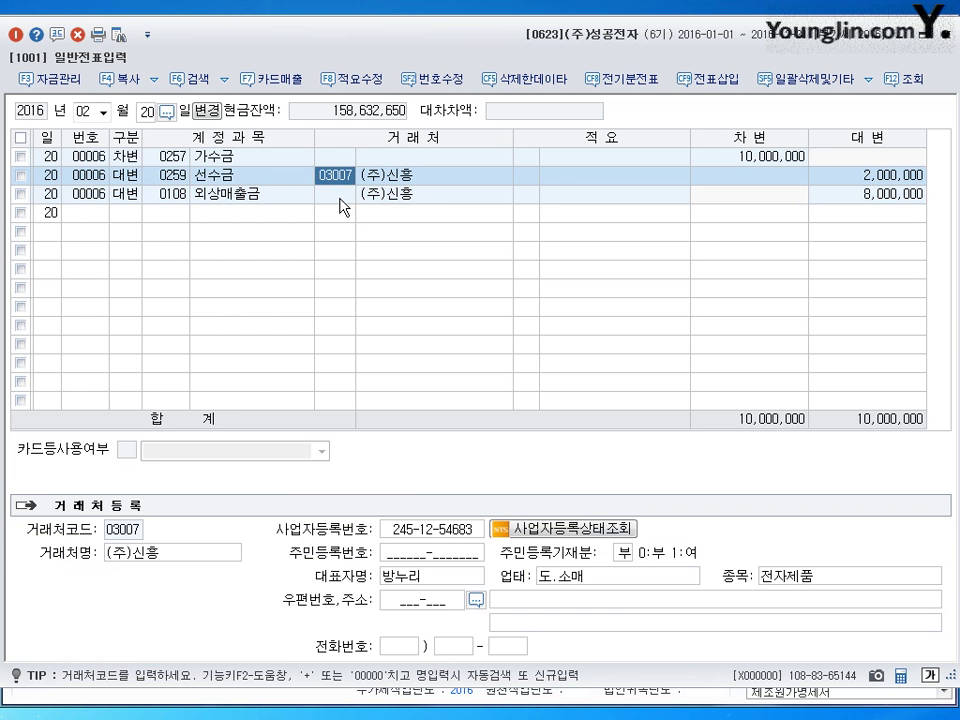
left_click(333, 200)
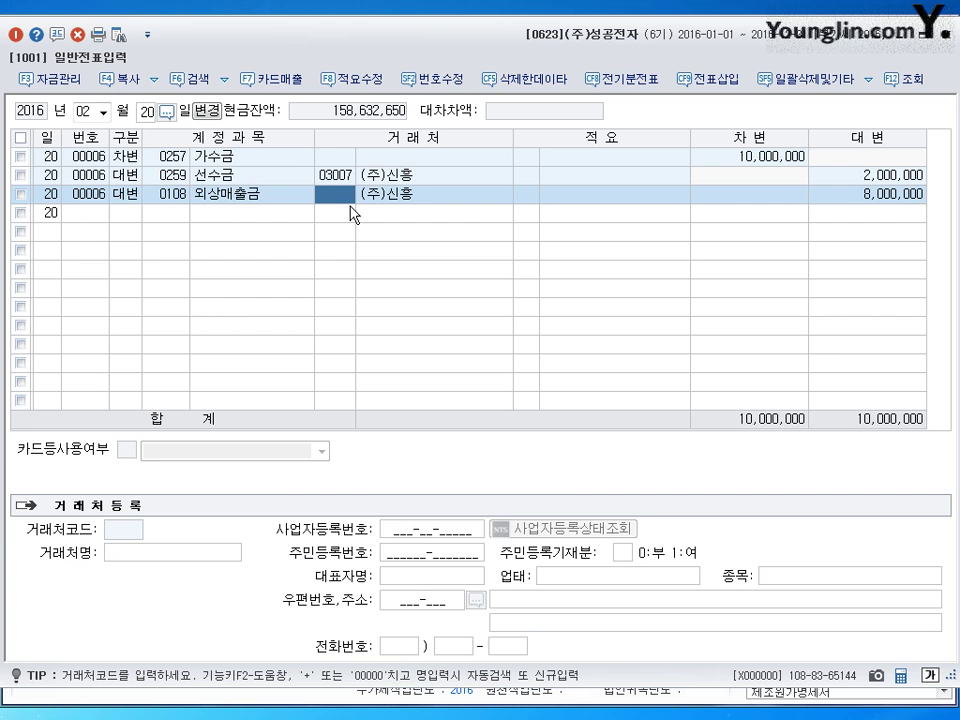
Restore (주)신흥 on the 외상매출금 line and close the February 20 entry
key("Up")
key("Up")
key("Down")
key("Down")
key("Down")
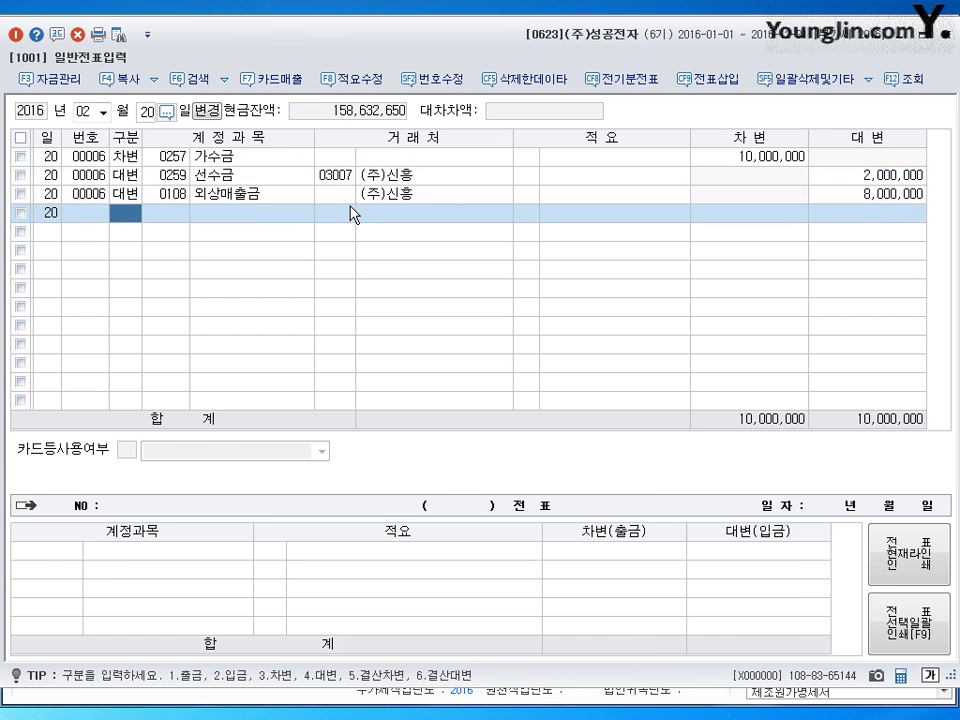
key("Up")
key("Up")
key("Up")
key("Return")
key("Return")
key("Return")
key("Return")
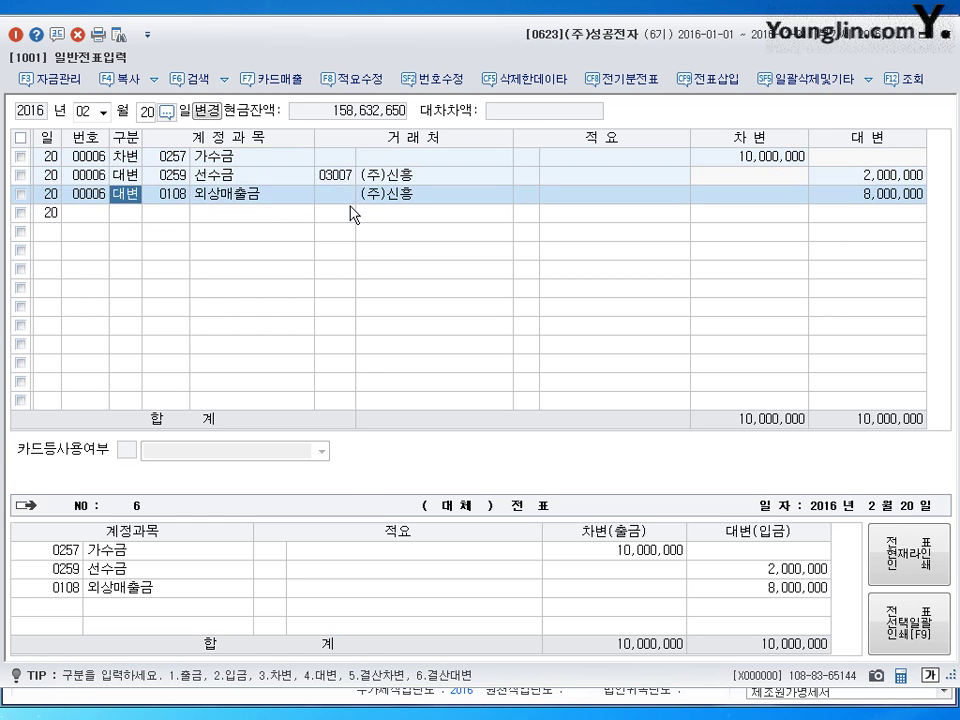
key("Up")
key("Return")
key("Return")
key("Down")
key("Left")
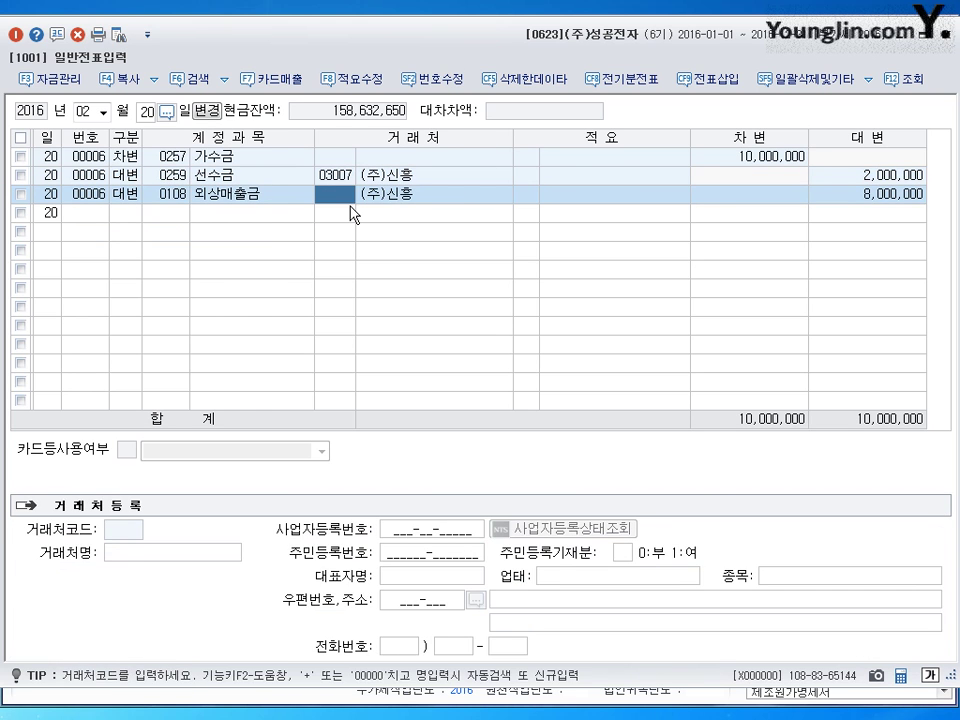
key("Return")
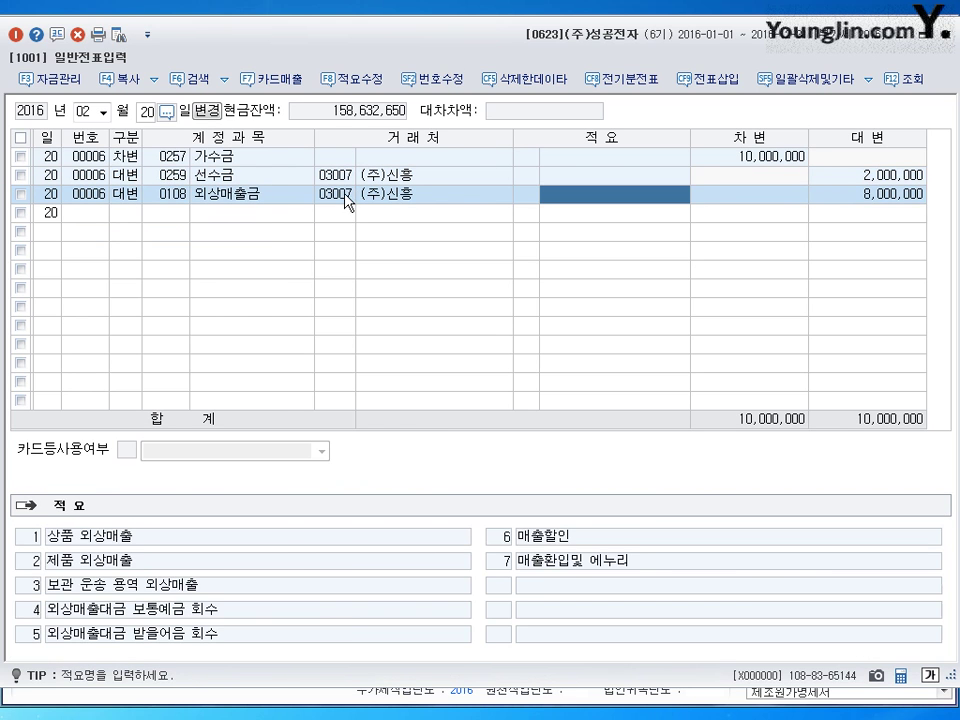
left_click(345, 200)
left_click(345, 208)
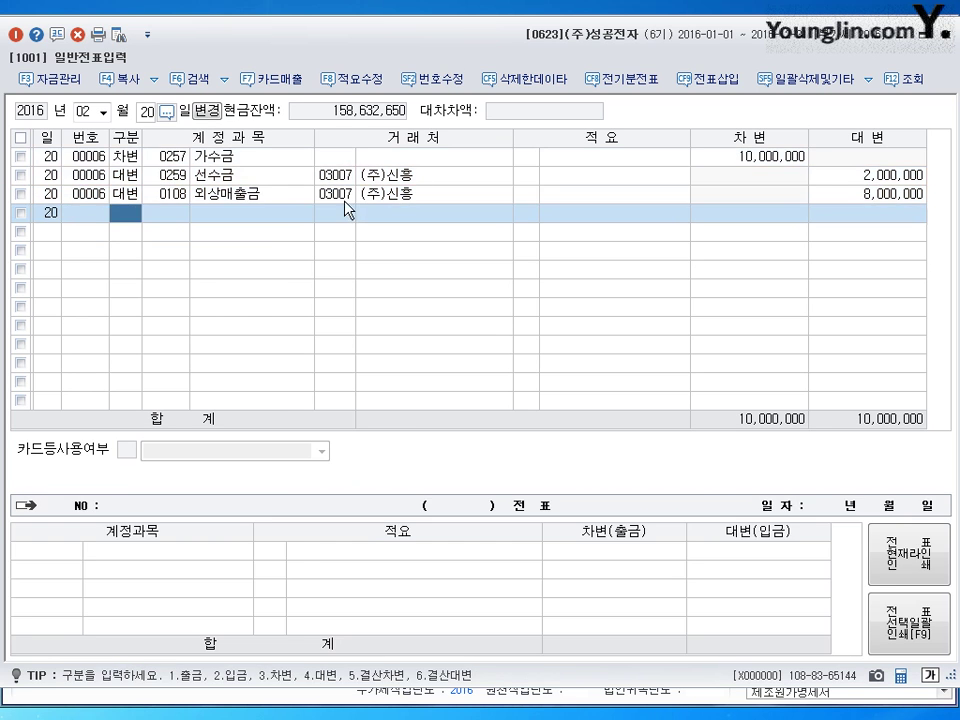
left_click(347, 199)
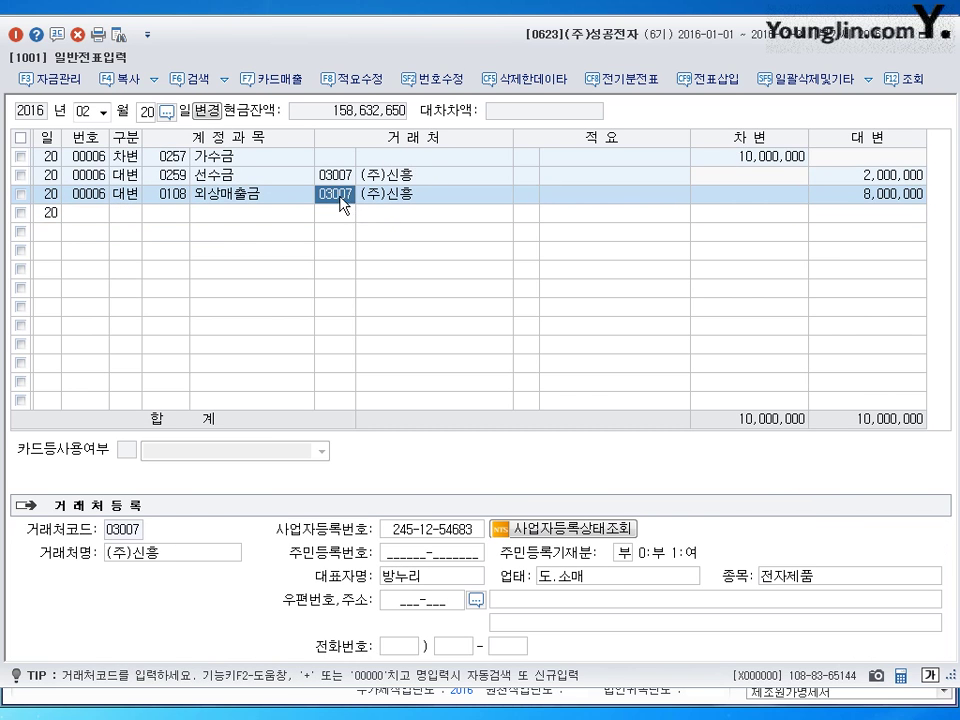
left_click(346, 215)
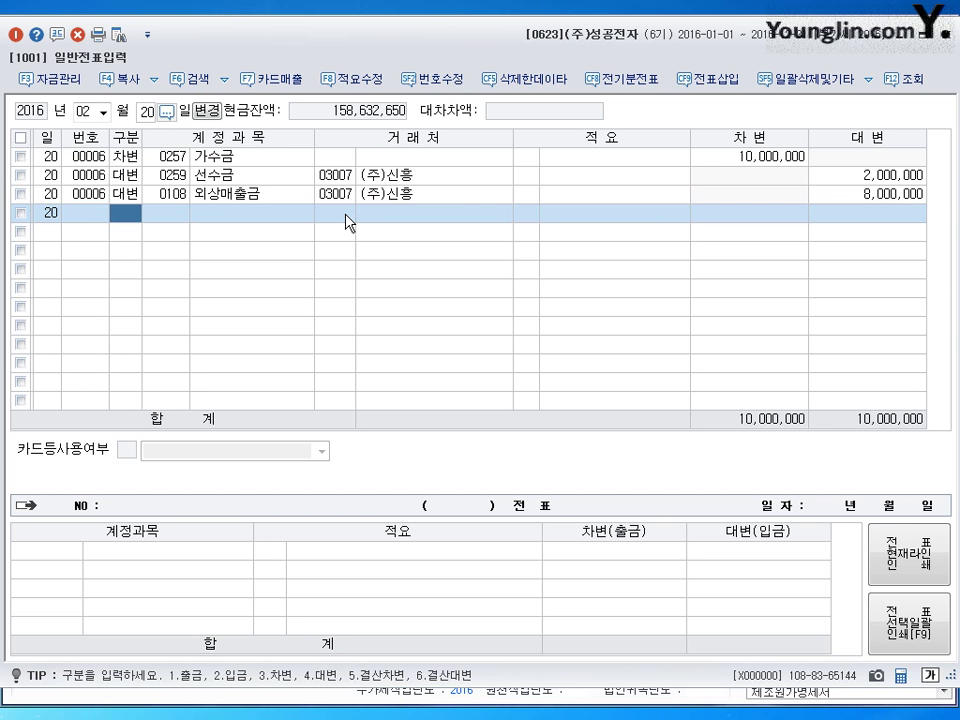
key("Escape")
On day 22, debit 0251 외상매입금 900,000 with partner (주)대전
type("22")
key("Return")
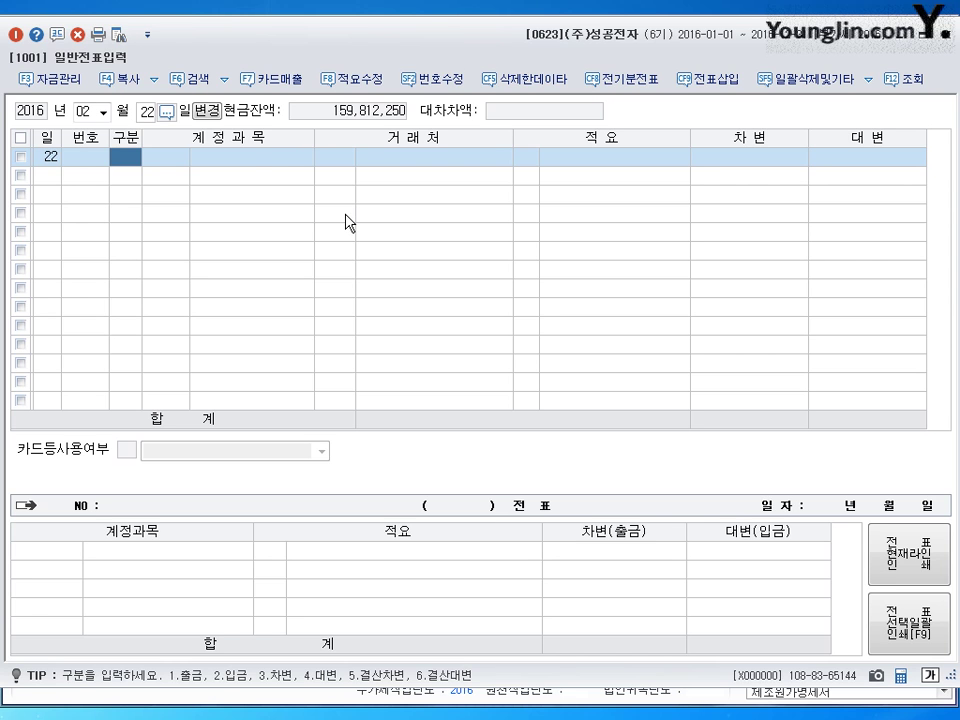
type("3")
key("Return")
type("251")
key("Return")
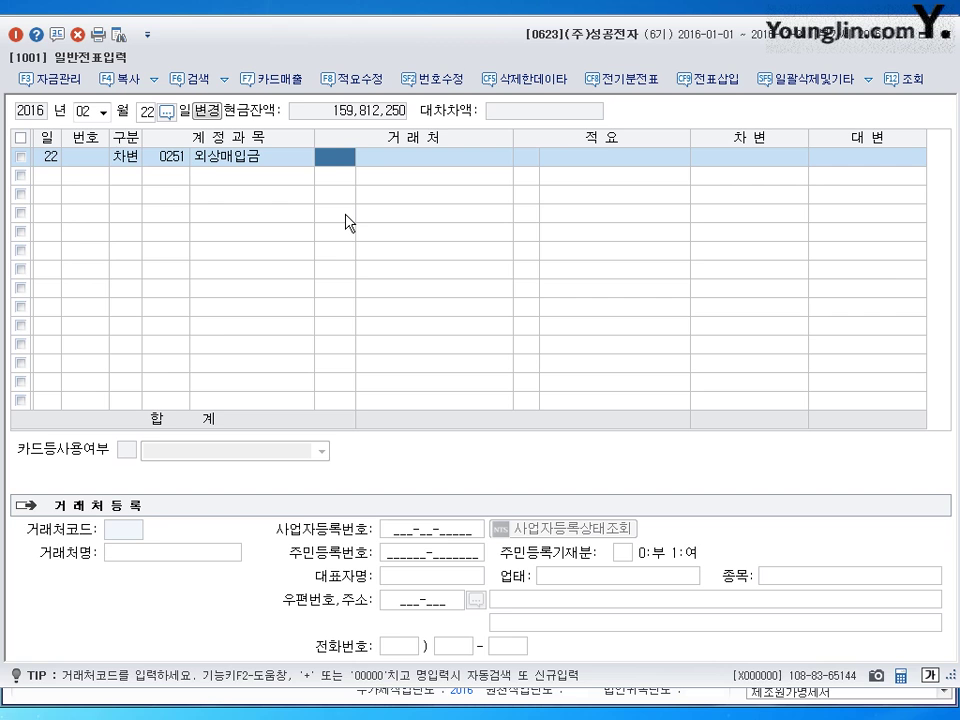
type("대전")
key("Return")
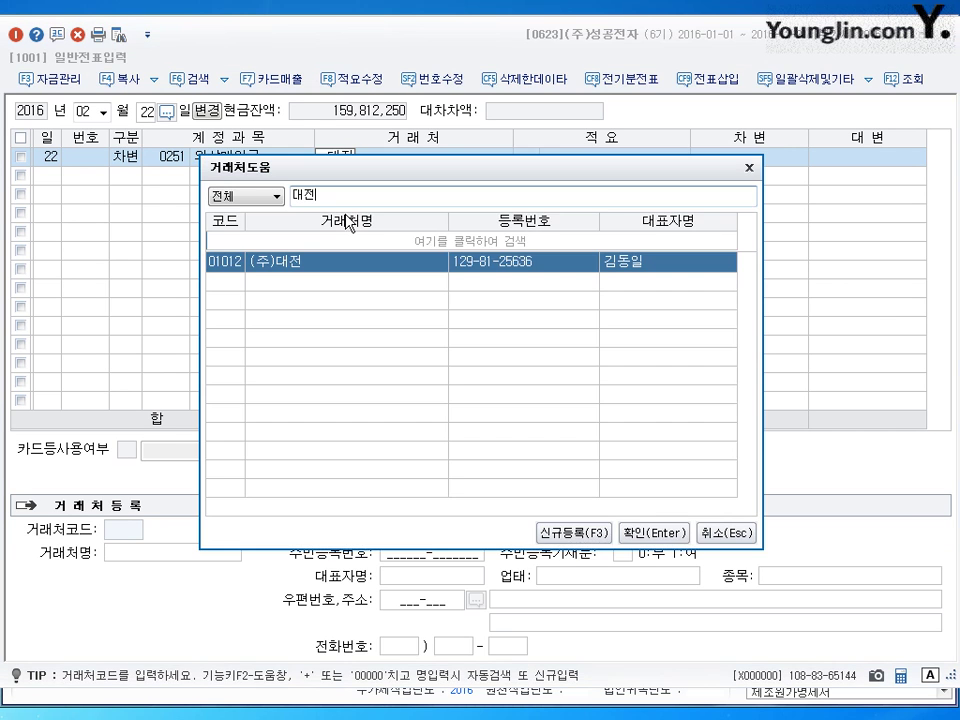
key("Return")
key("Return")
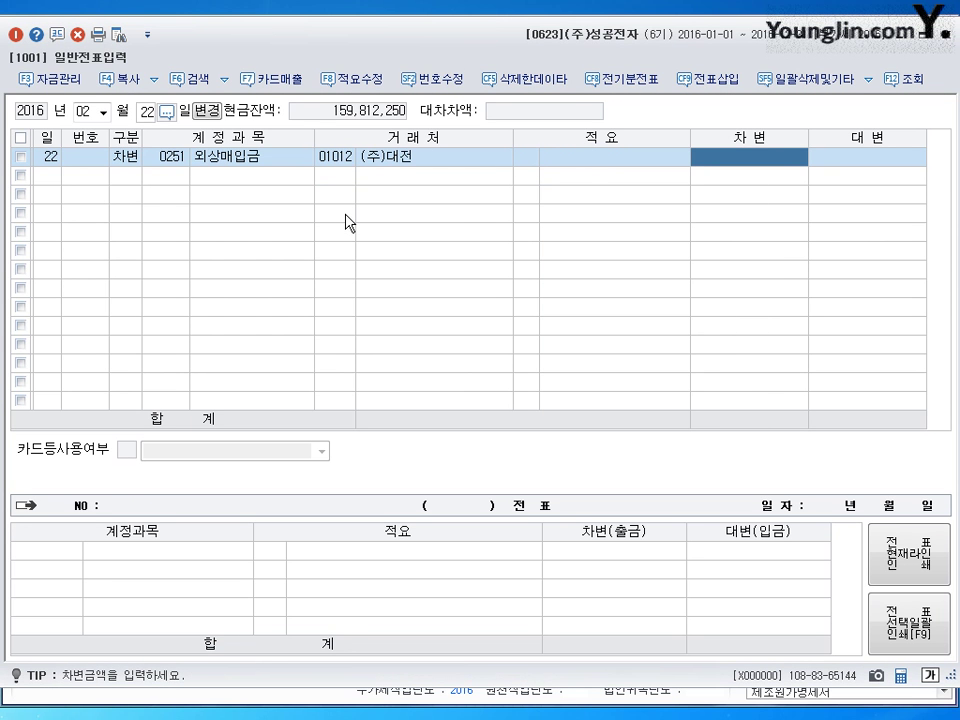
type("9000000")
key("Return")
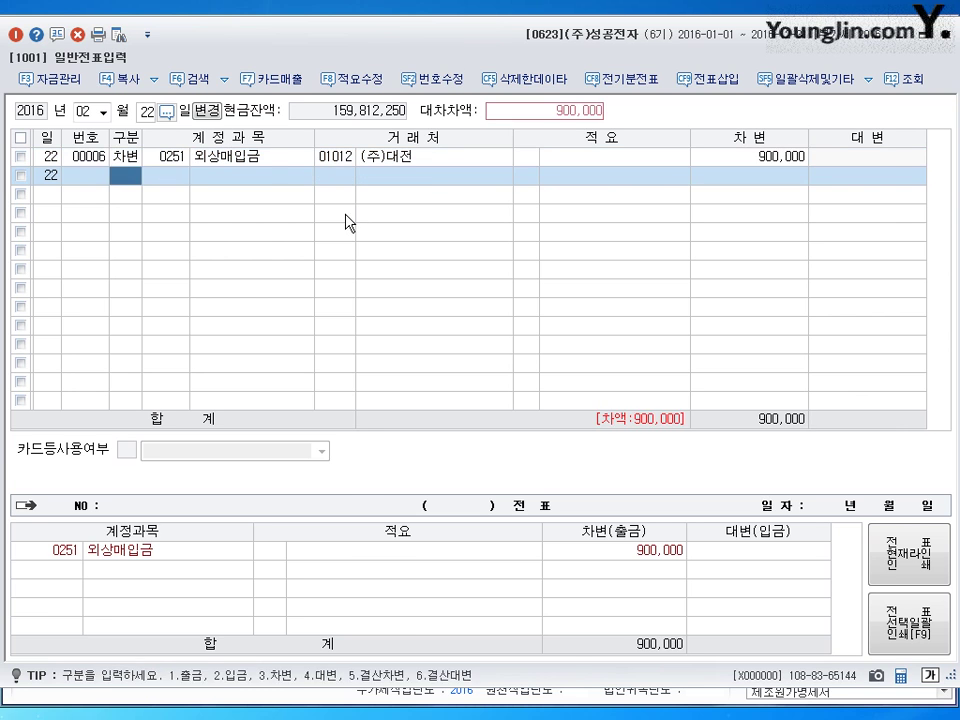
Credit 0252 지급어음 for the same amount, partner code 01012
type("4")
key("Return")
type("252")
key("Return")
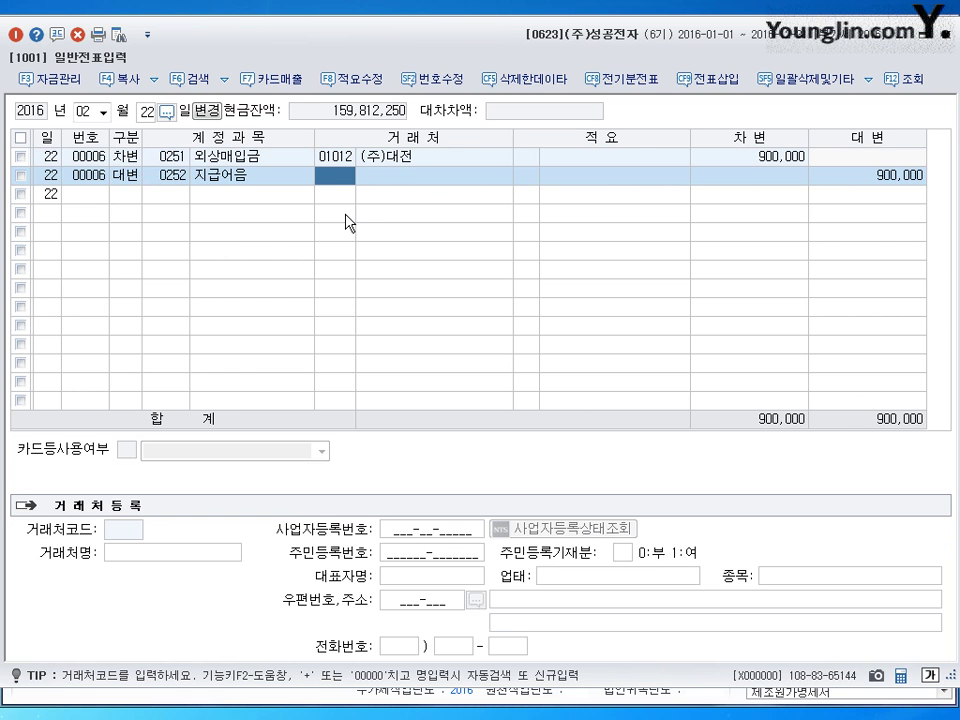
type("01012")
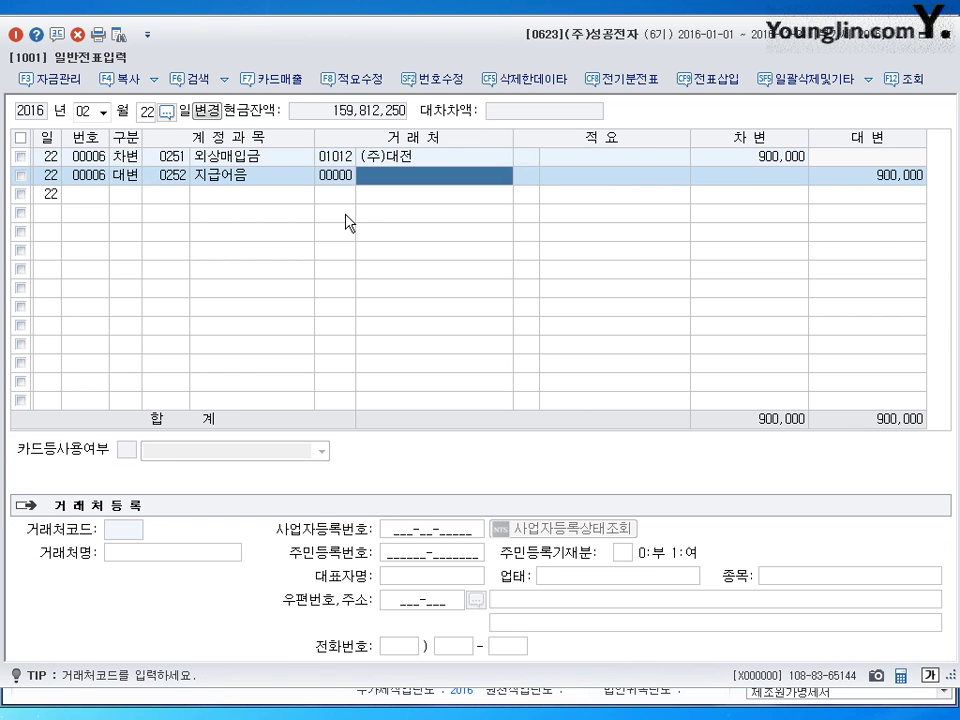
key("Return")
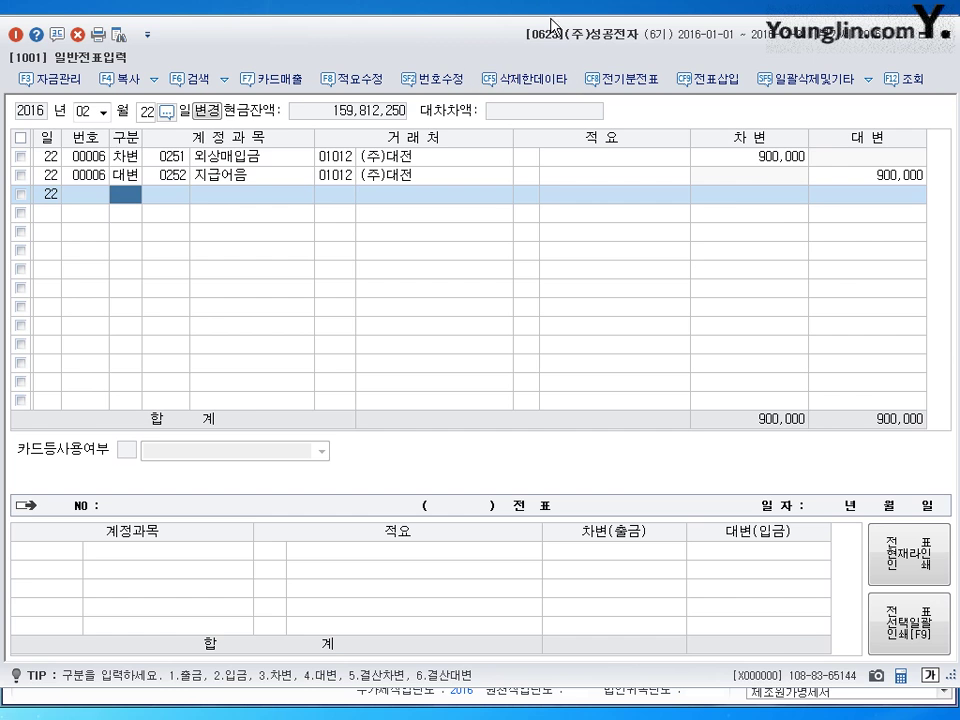
Close 일반전표입력 and switch to 매입매출전표입력 from the main menu
left_click(943, 38)
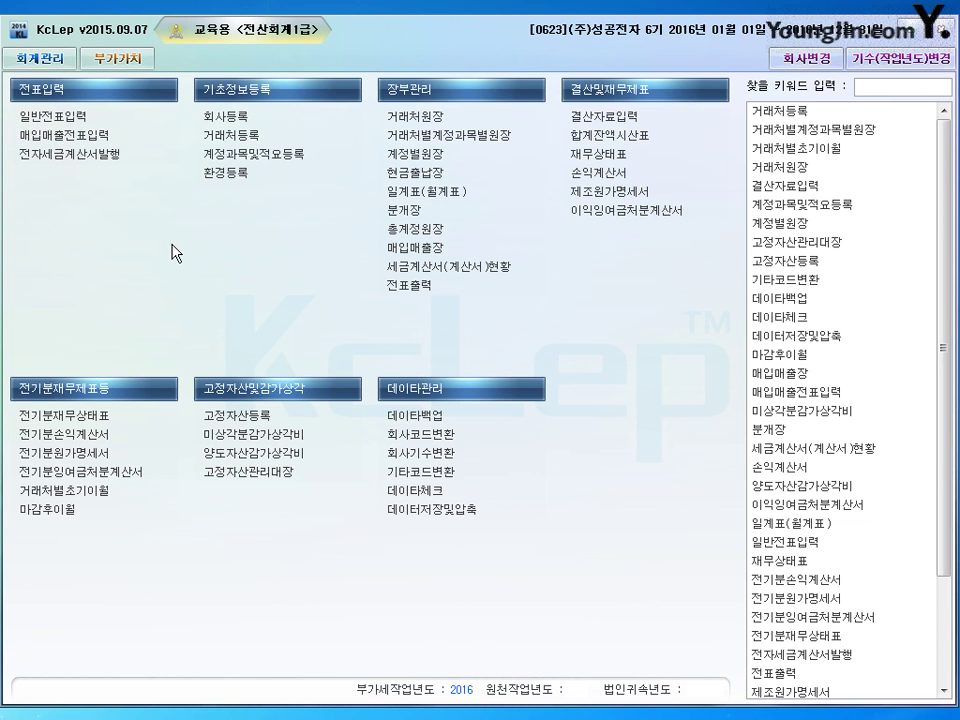
left_click(62, 134)
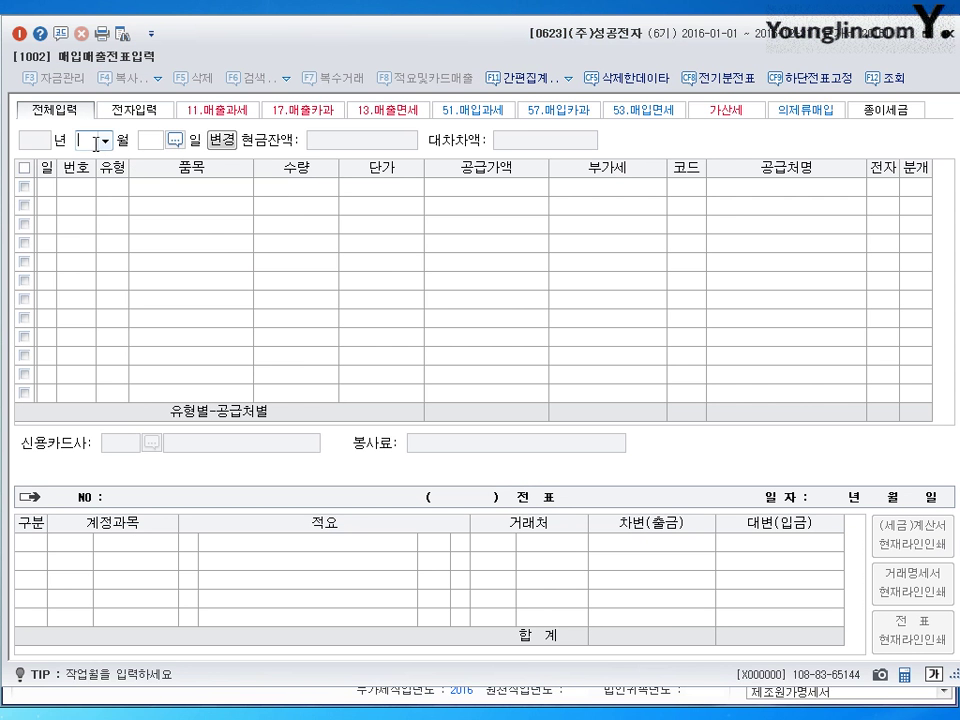
Enter a Feb 23 type-51 purchase of 원재료, 3,000,000 plus VAT, from (주)제상, electronic invoice
type("2")
key("Return")
key("Return")
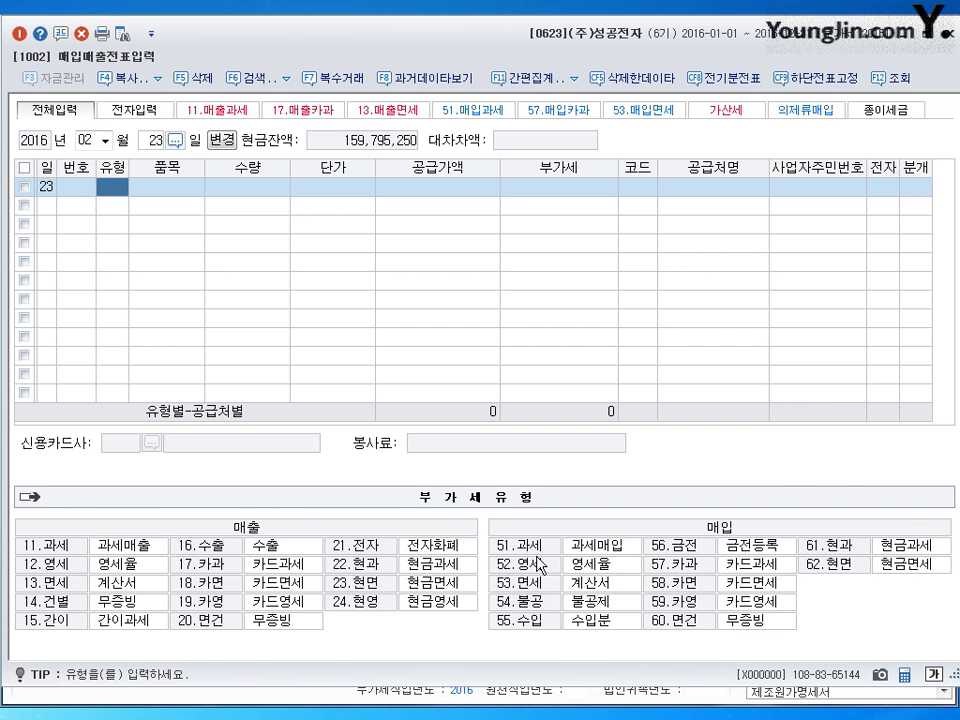
type("51")
key("Return")
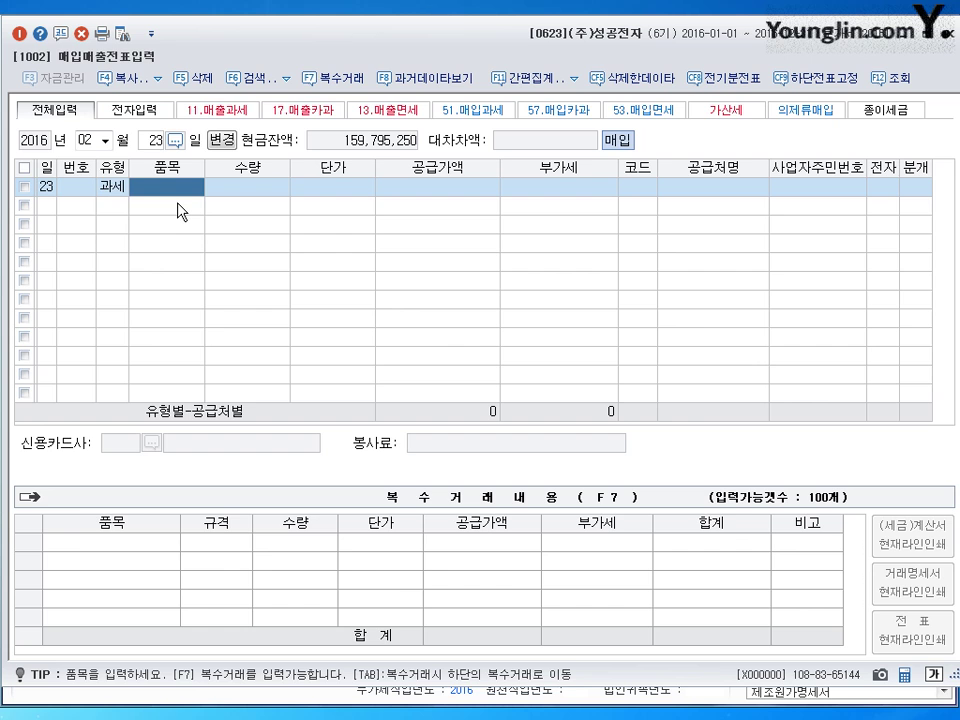
type("원재료")
key("Return")
key("Return")
key("Return")
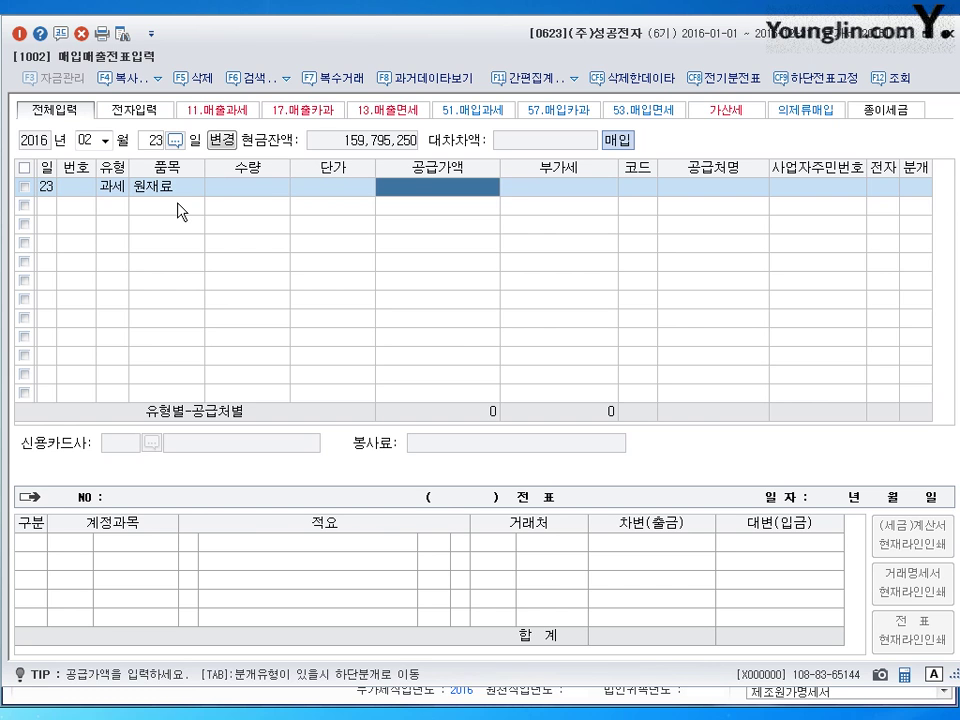
type("3000000")
key("Return")
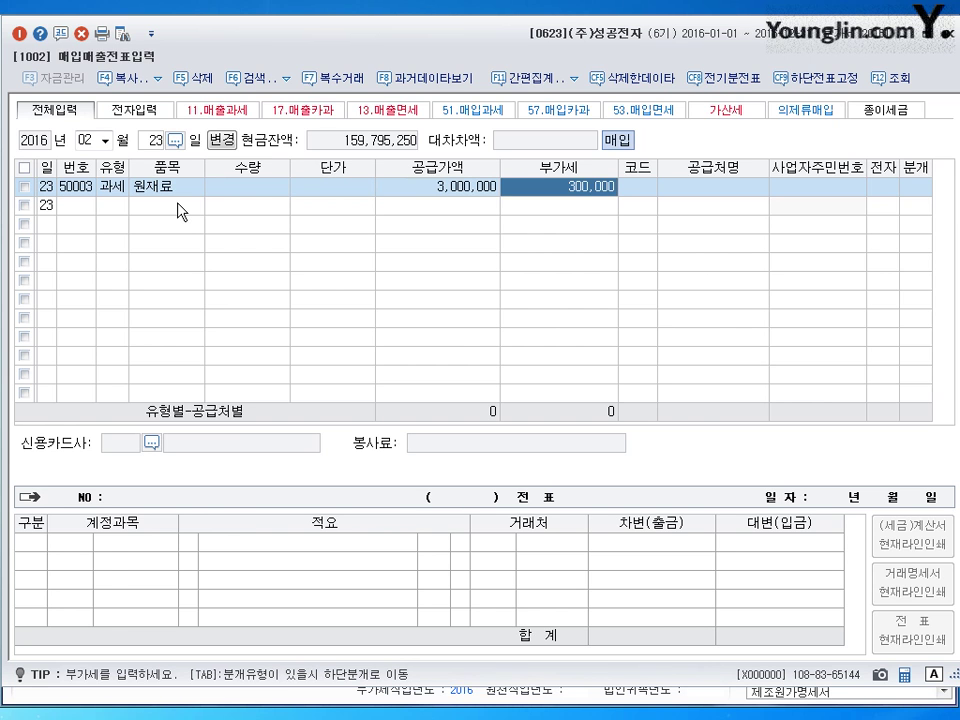
key("Return")
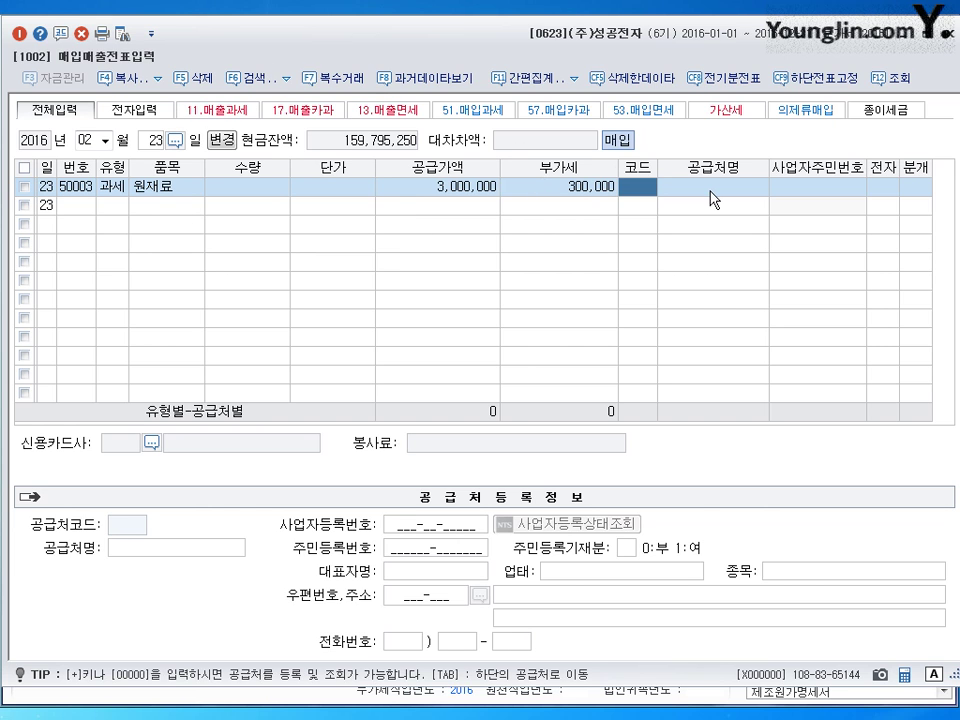
type("제상")
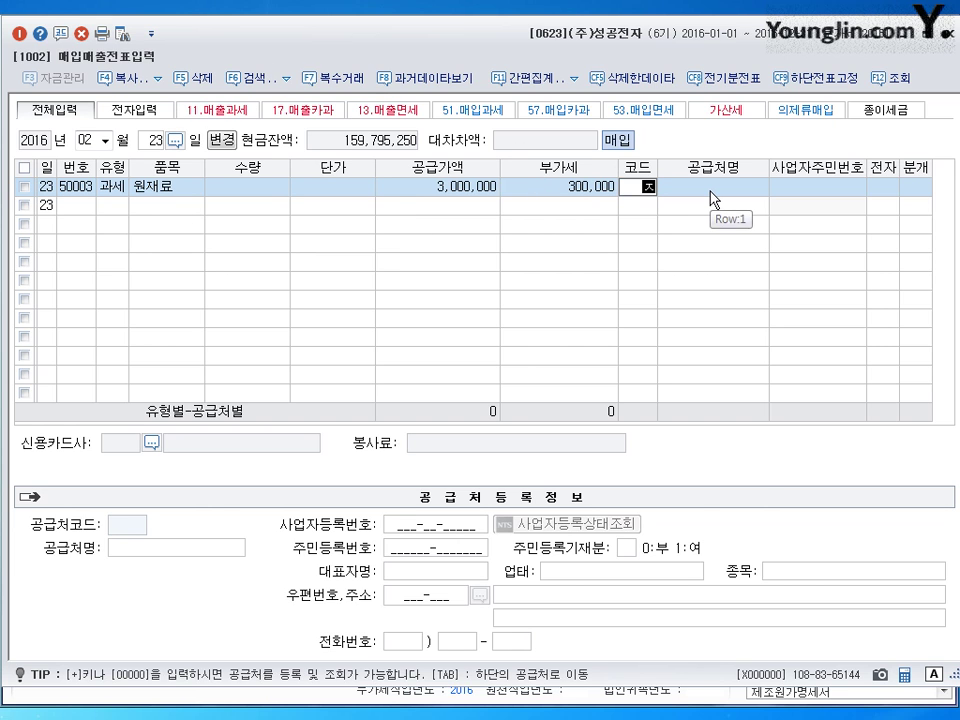
key("Return")
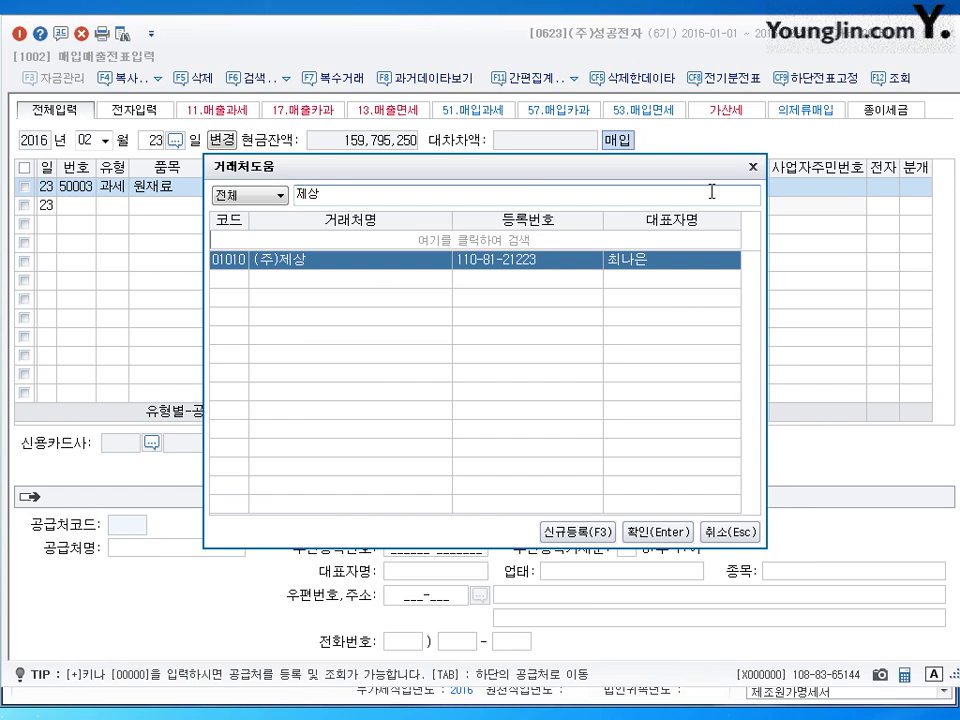
key("Return")
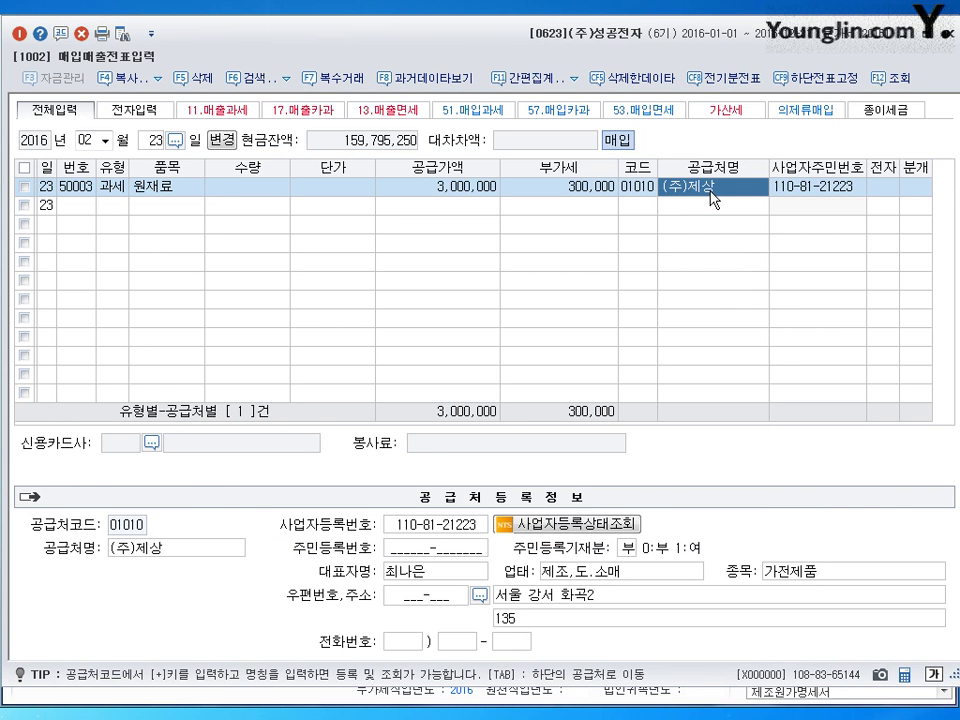
key("Return")
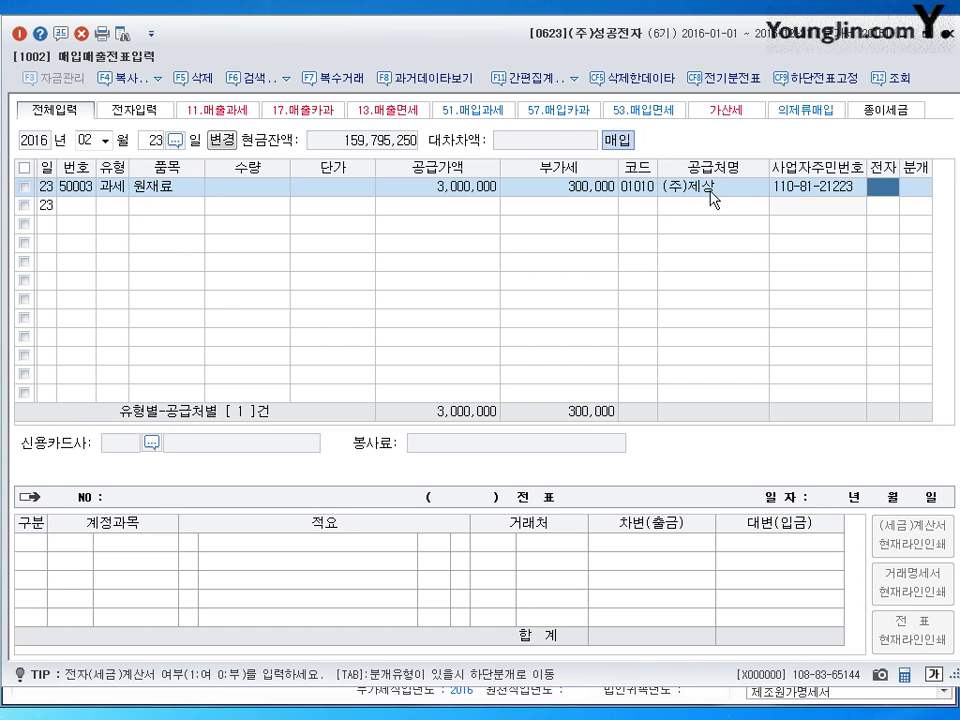
type("1")
key("Return")
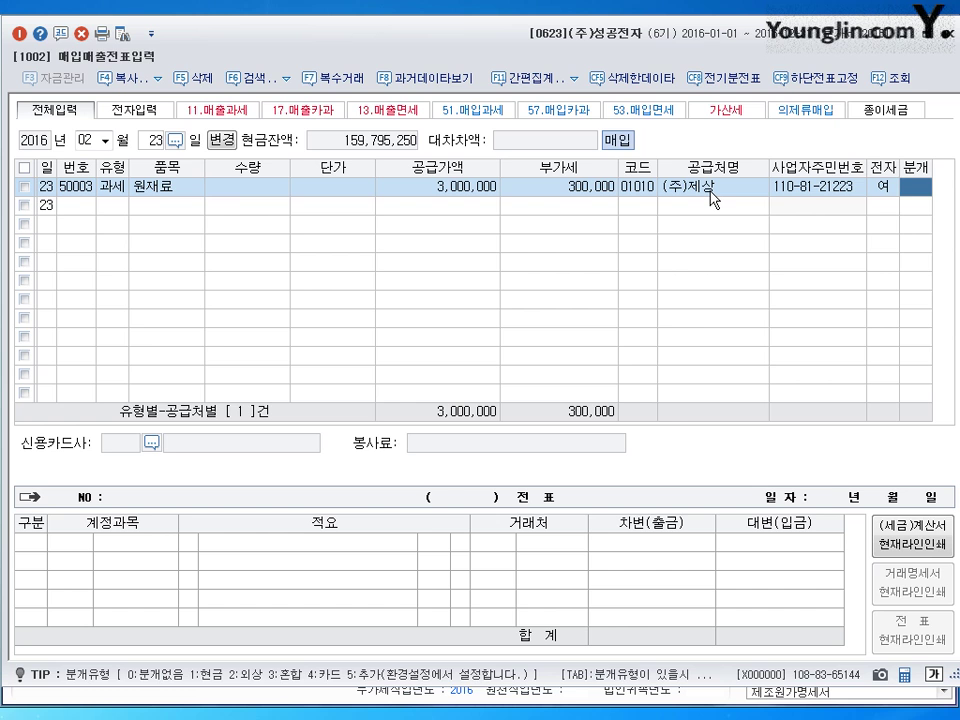
Journalise it as mixed (3), crediting 0252 지급어음 3,300,000
type("3")
key("Return")
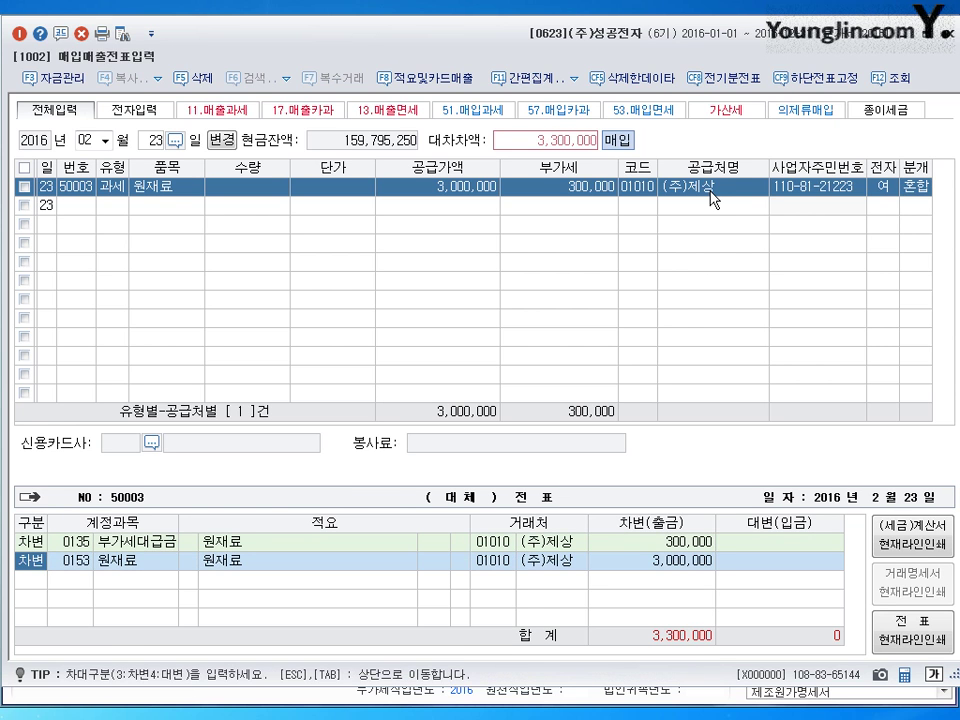
key("Return")
key("Return")
key("Return")
key("Return")
key("Return")
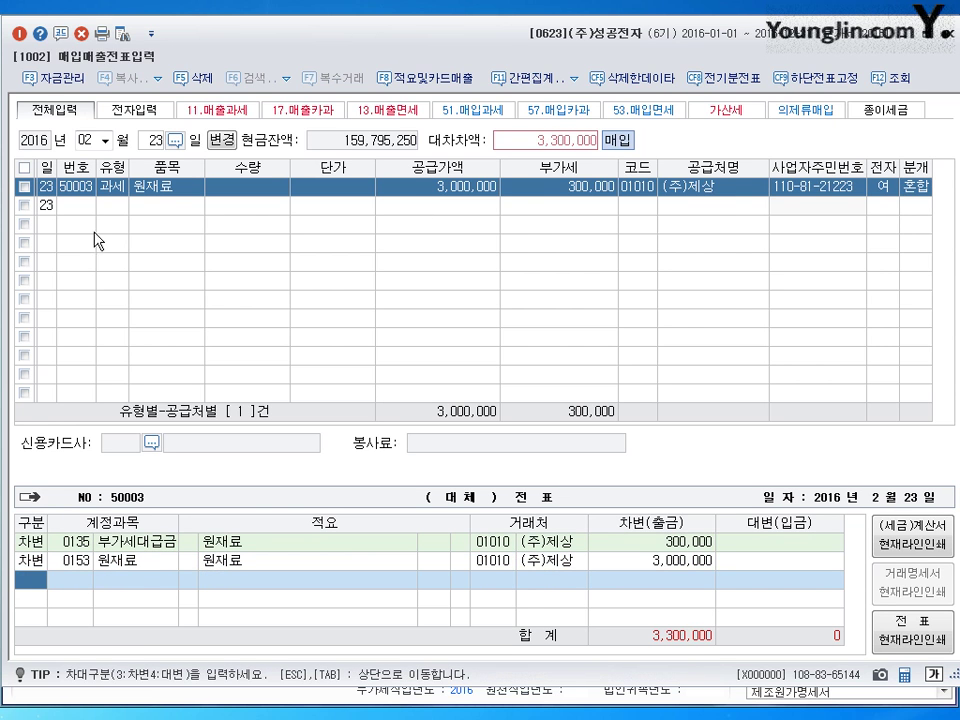
type("4")
key("Return")
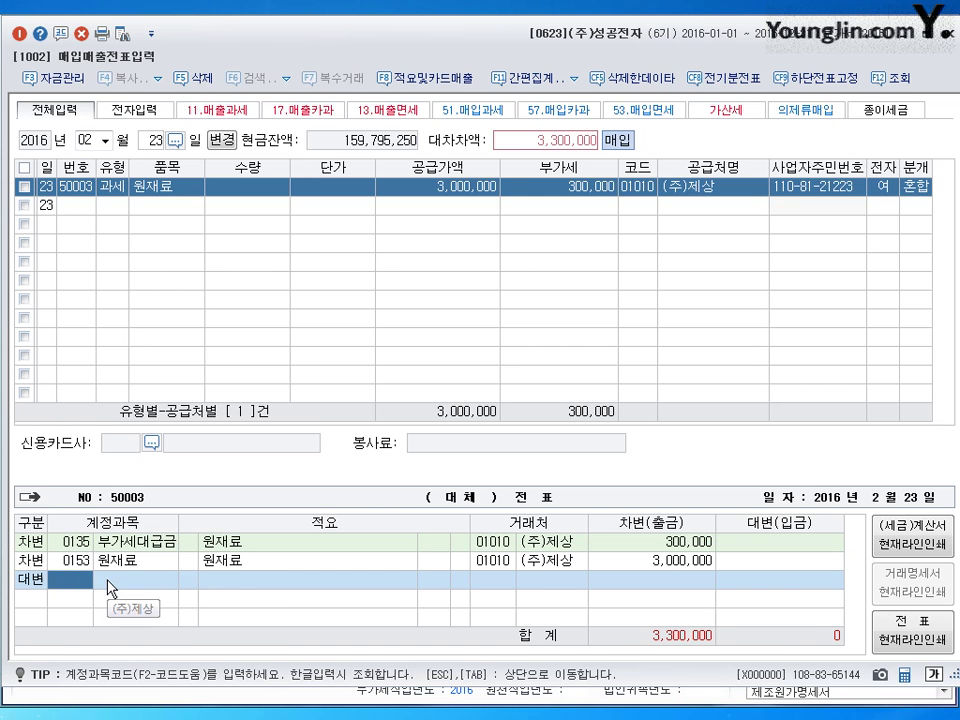
type("252")
key("Return")
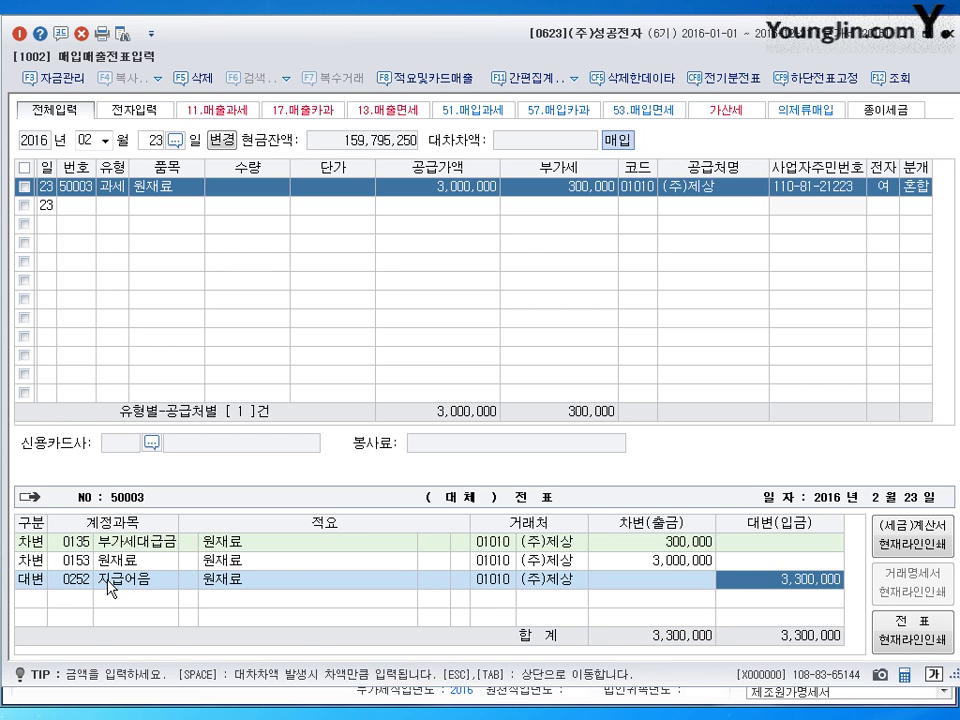
key("Return")
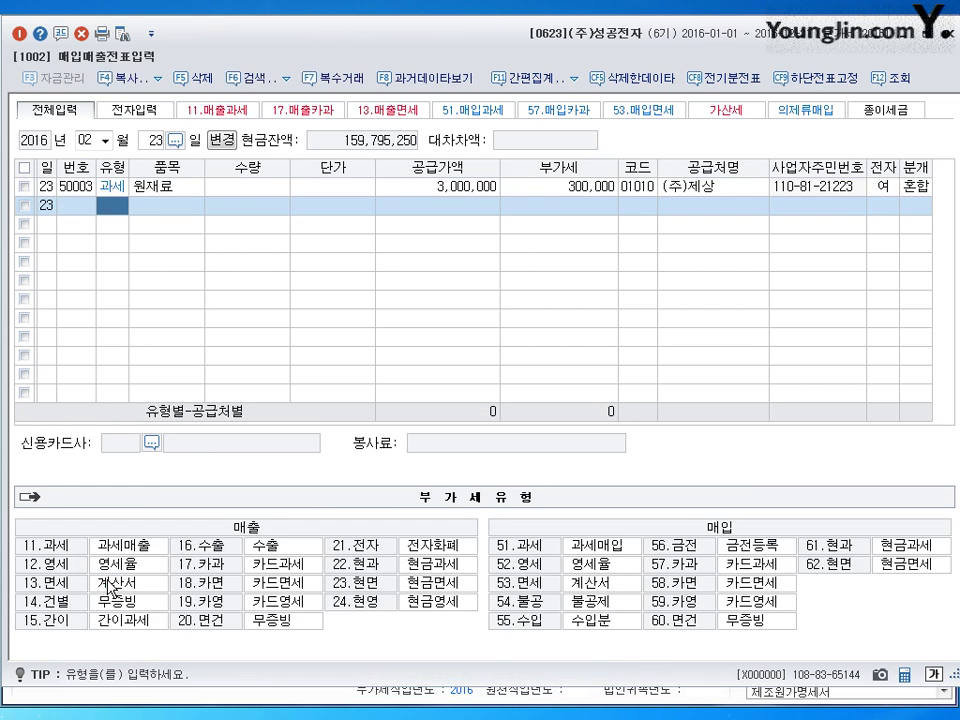
Enter a Feb 25 type-22 sale of 제품 with 1,000,000 supply amount
key("Escape")
type("25")
key("Return")
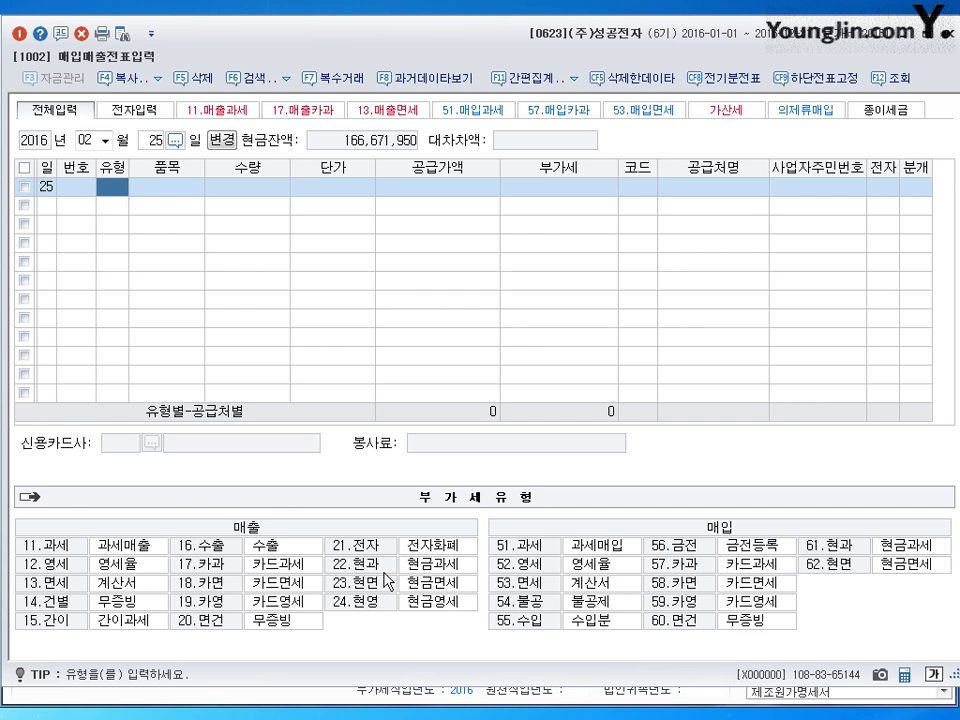
type("22")
key("Return")
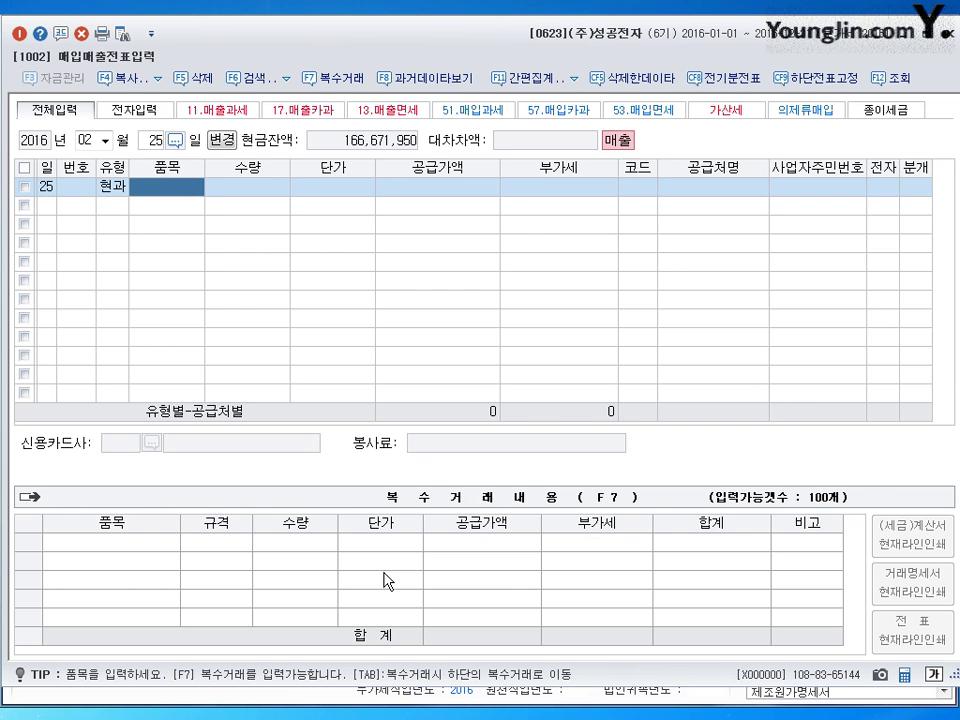
type("제품")
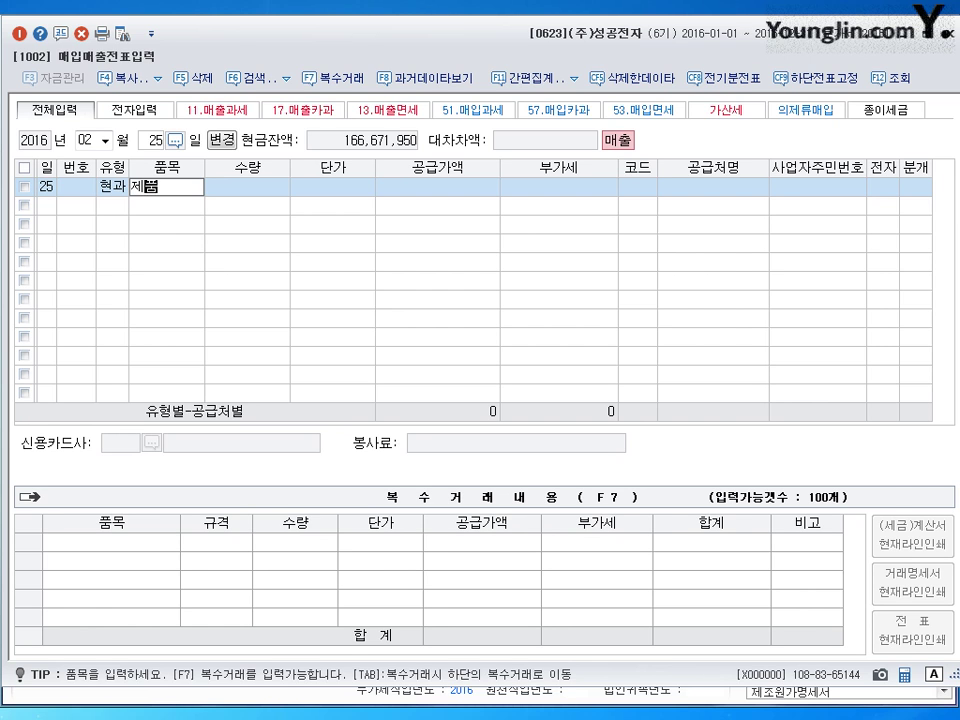
key("Return")
key("Return")
key("Return")
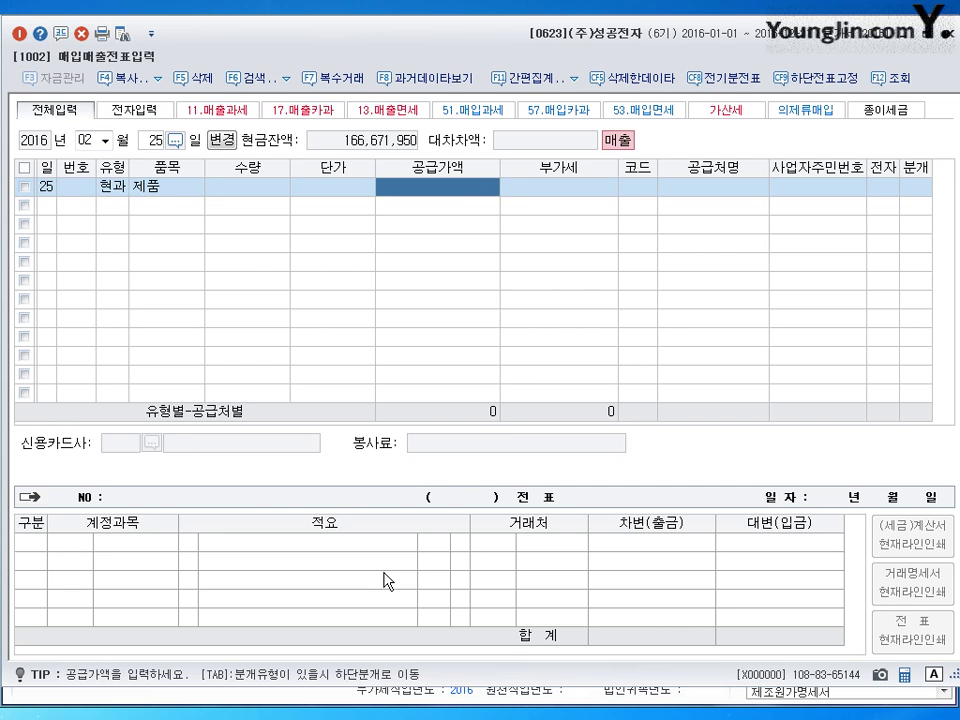
type("1100000")
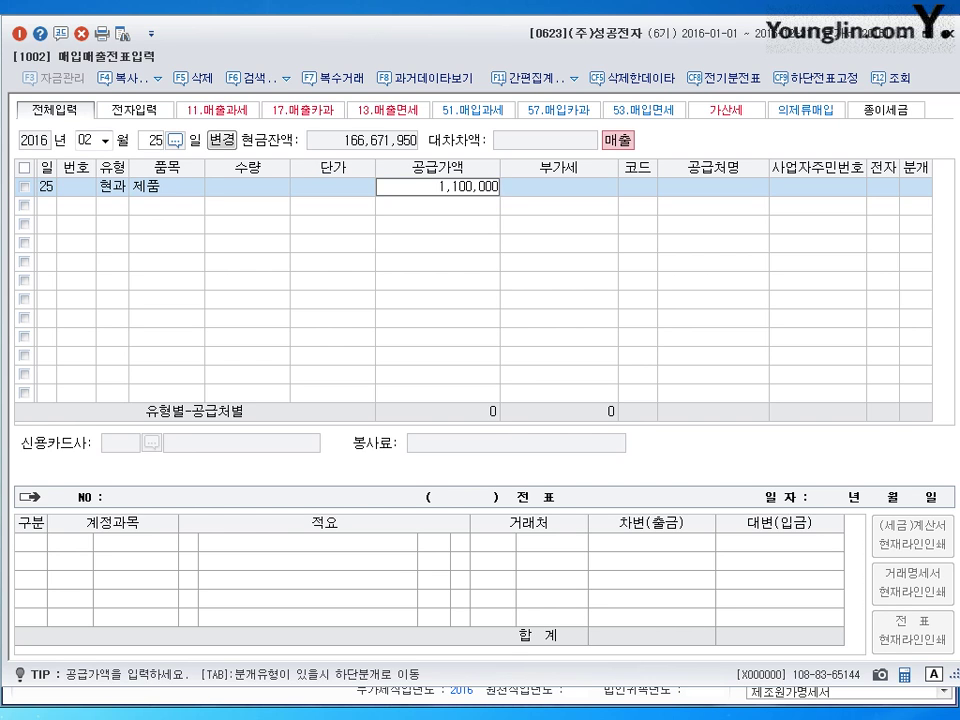
key("Return")
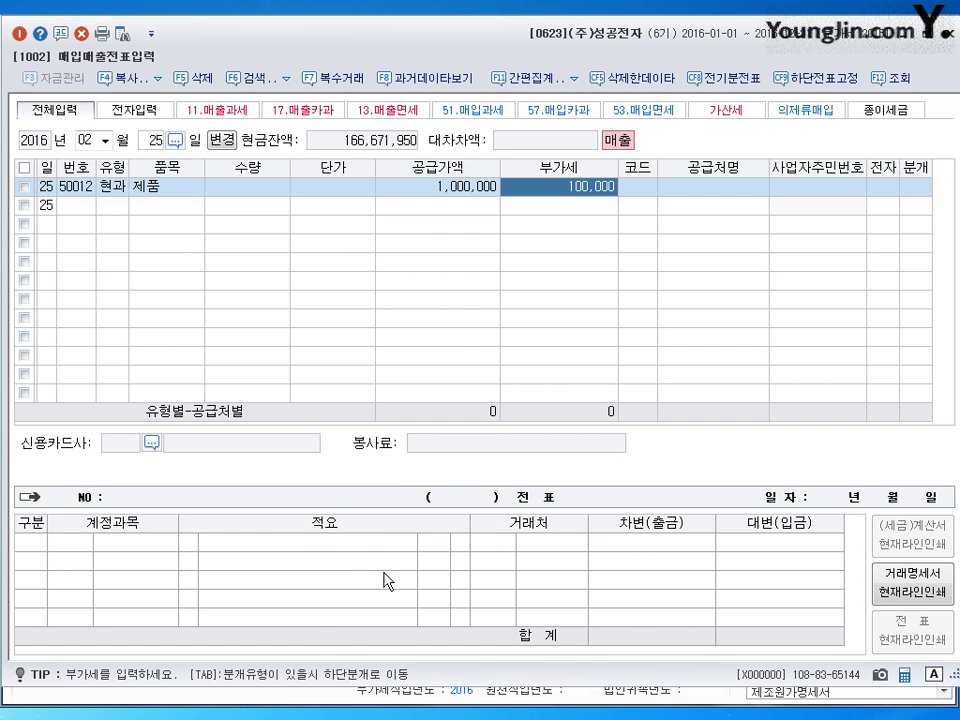
Assign the customer found by searching 배수 and journalise as cash received (1)
key("Return")
type("배수")
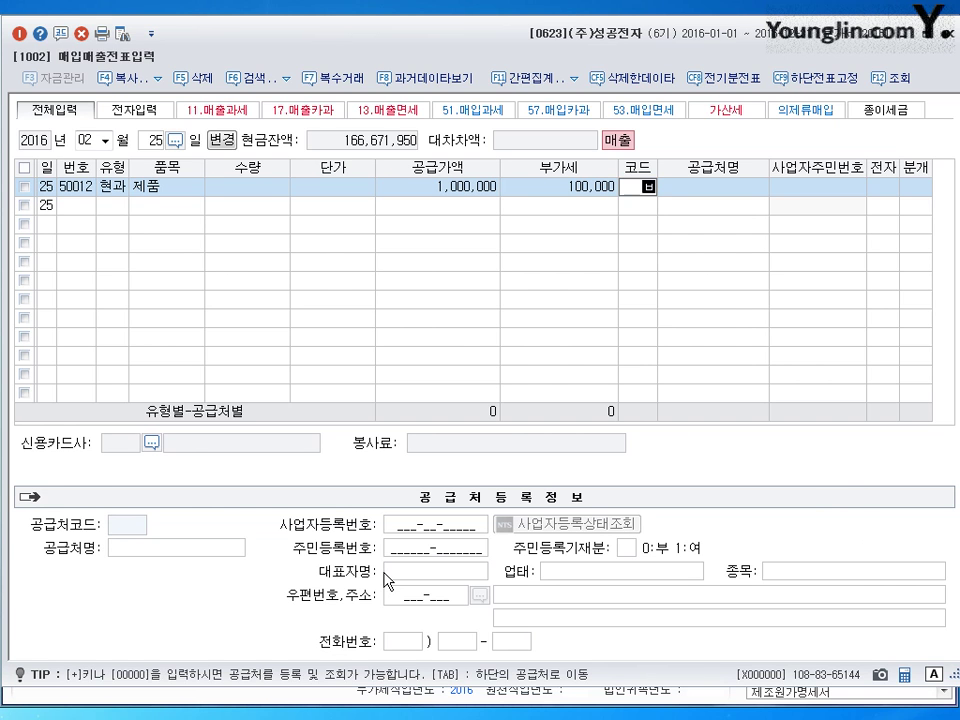
key("Return")
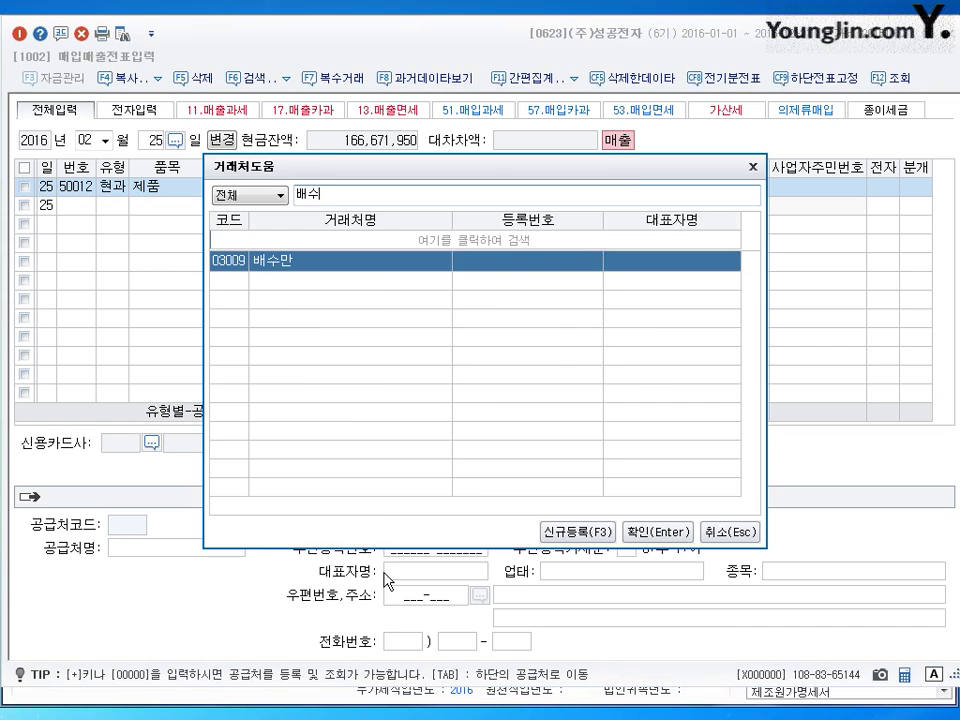
key("Return")
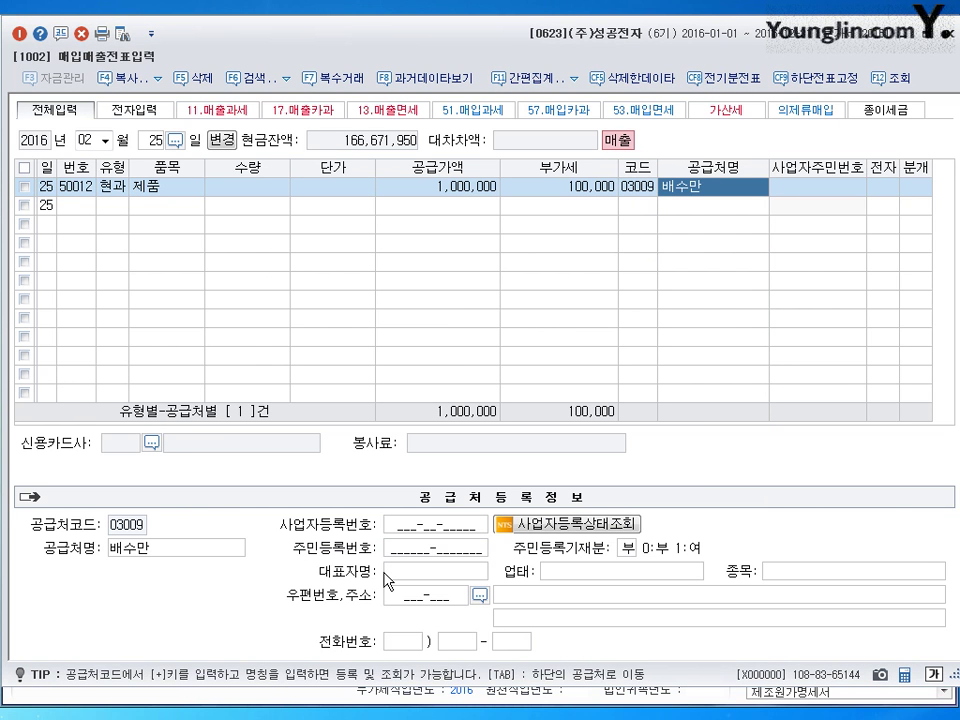
key("Return")
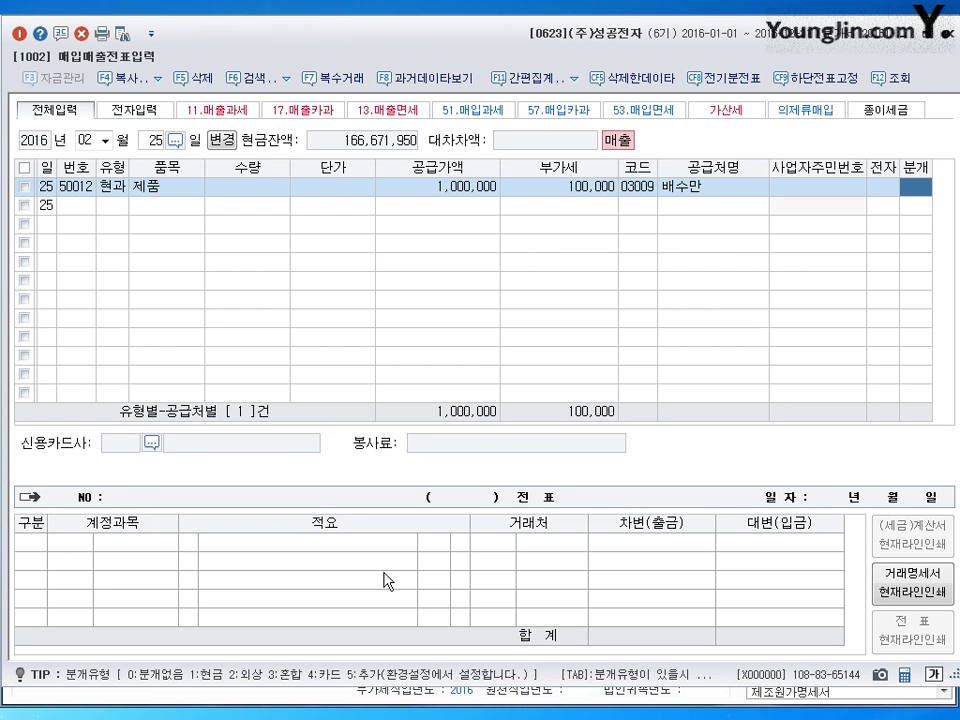
key("1")
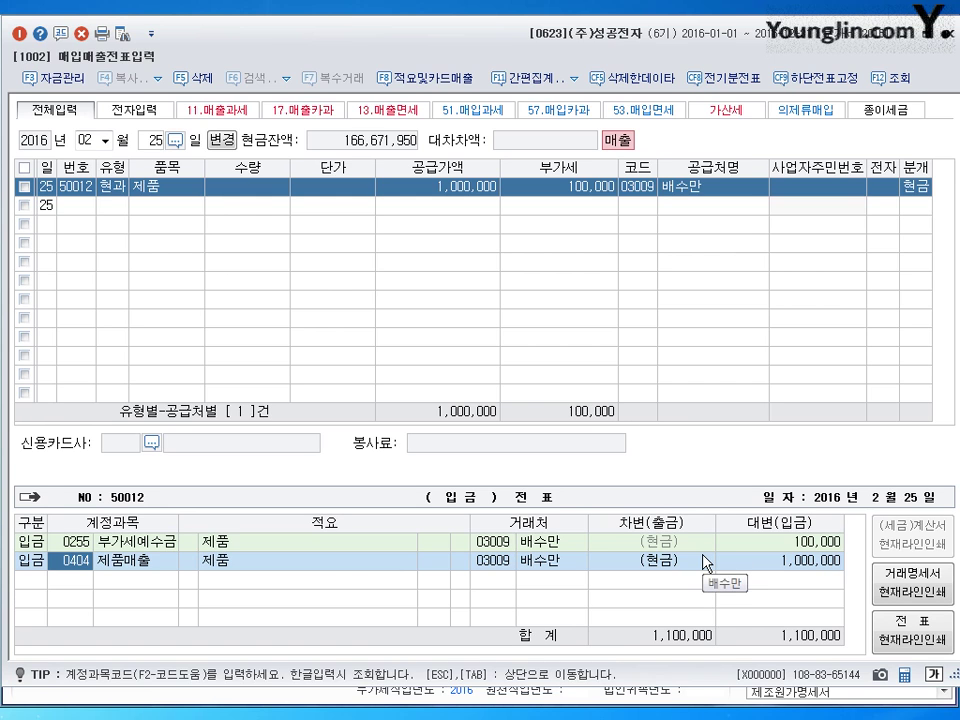
key("Return")
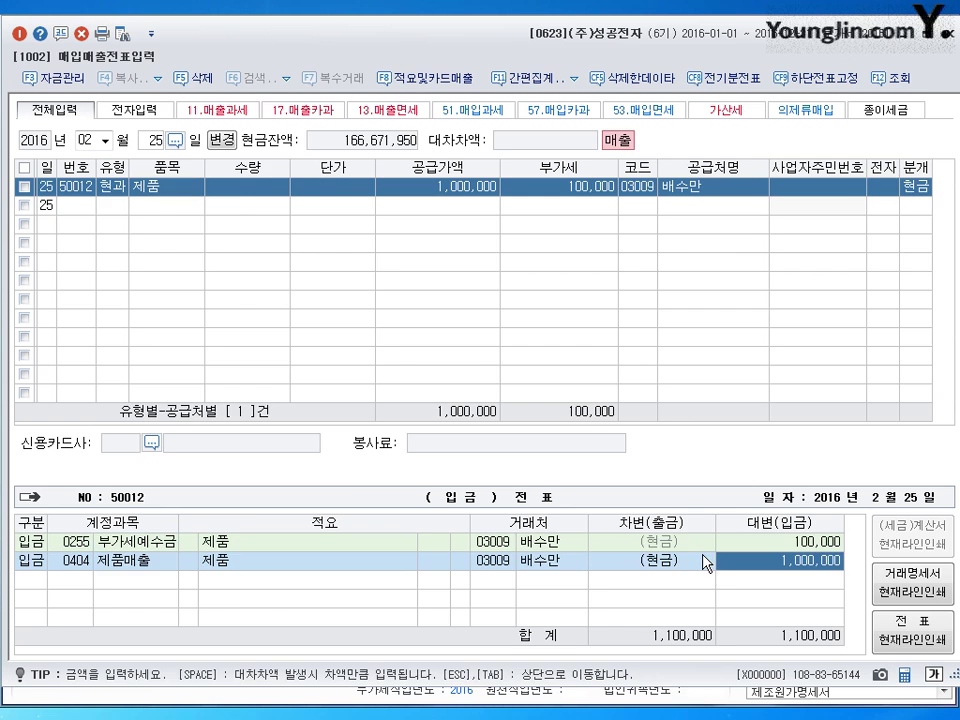
key("Return")
key("Escape")
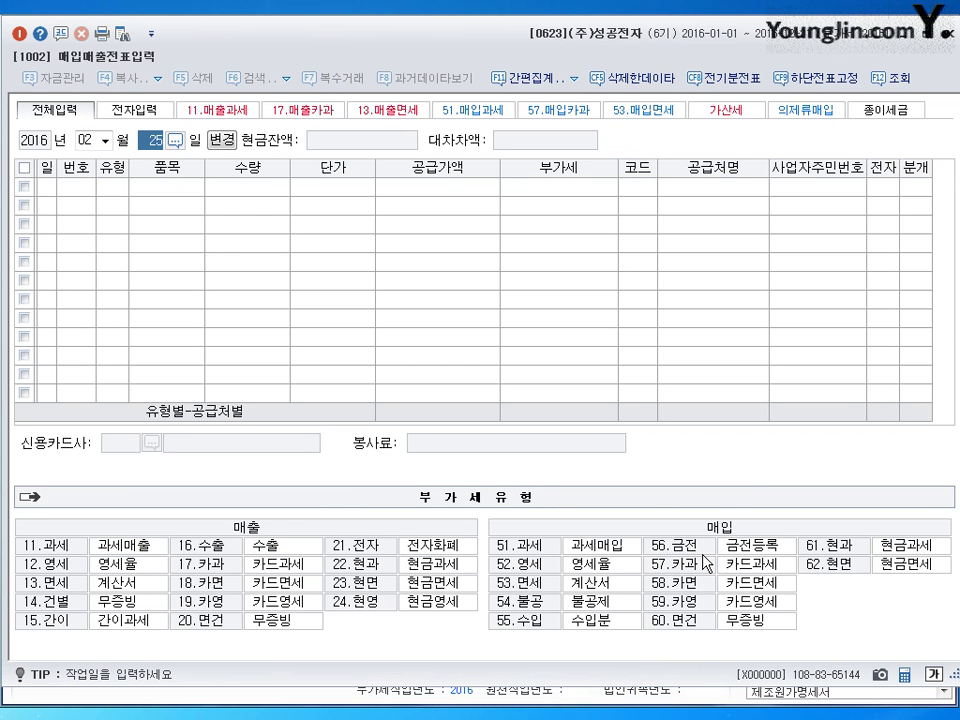
Enter day 27 to begin a new February voucher row
type("27")
key("Return")
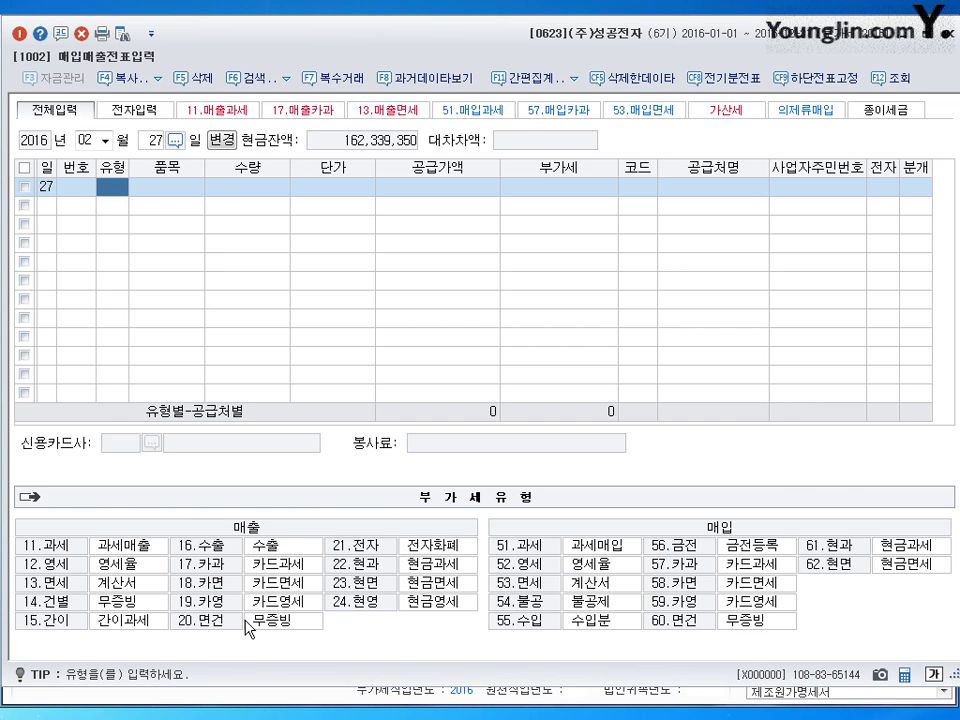
Enter a type-16 export sale of 1,000 units of 제품 at 220,000 each
type("16")
key("Return")
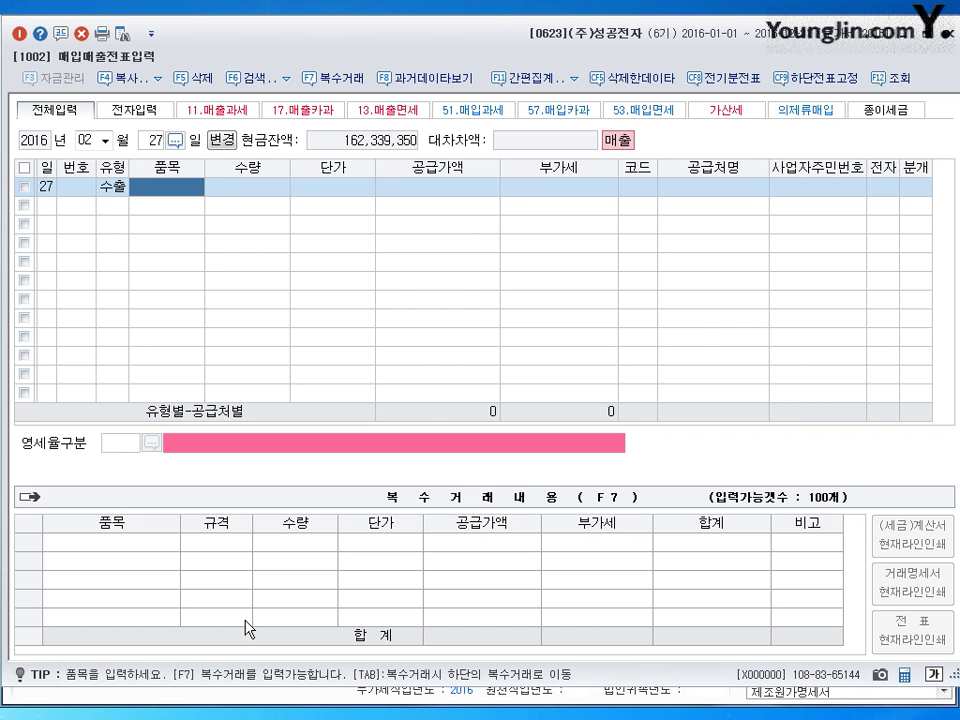
type("제품")
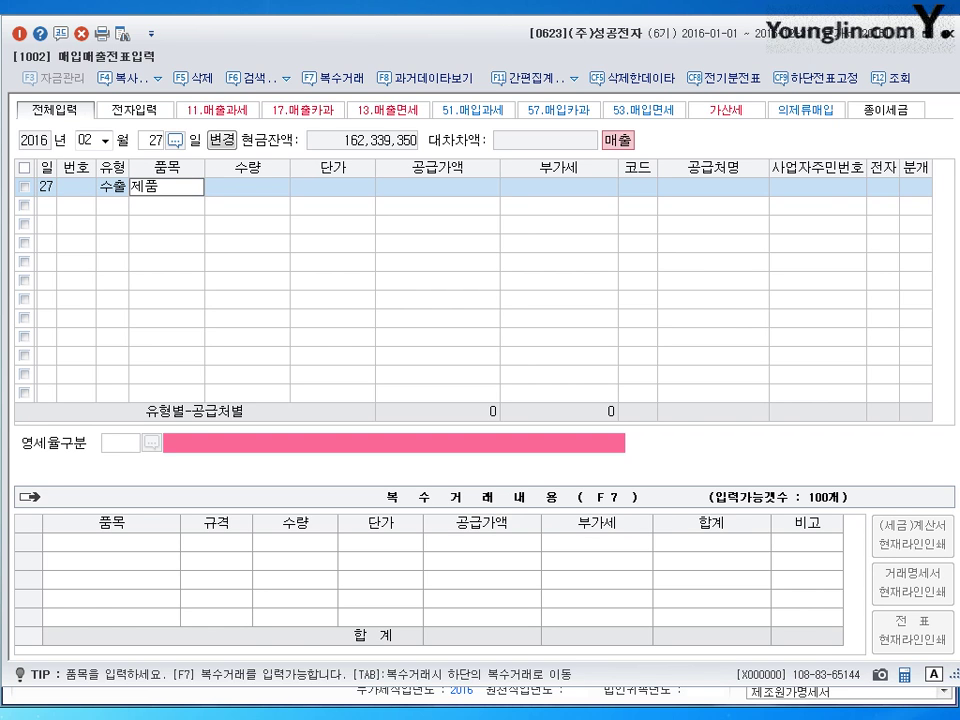
key("Return")
type("1000")
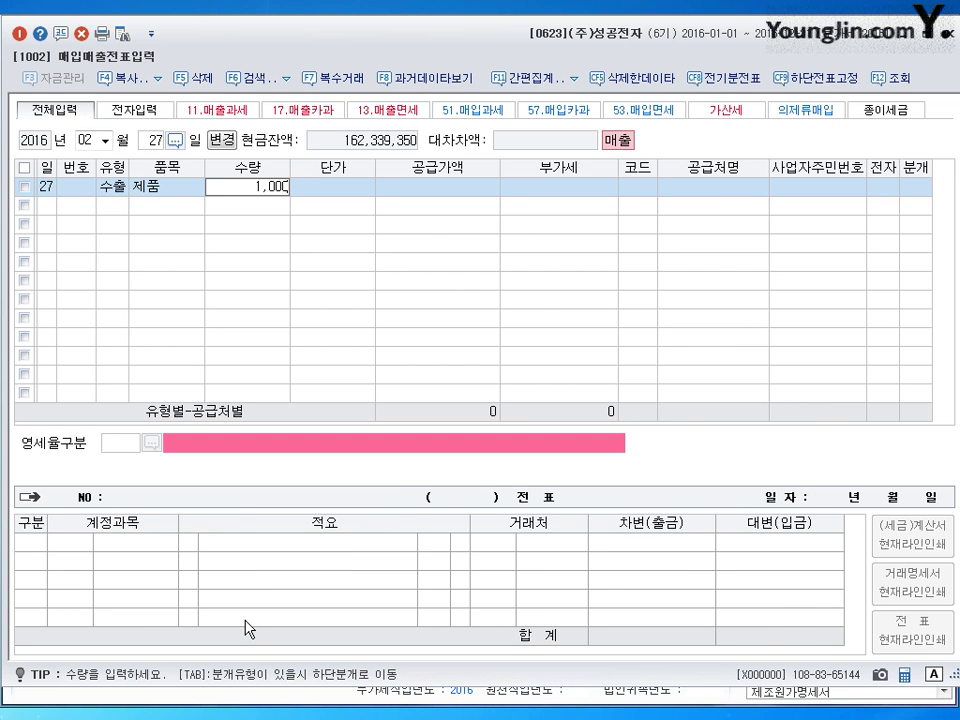
key("Return")
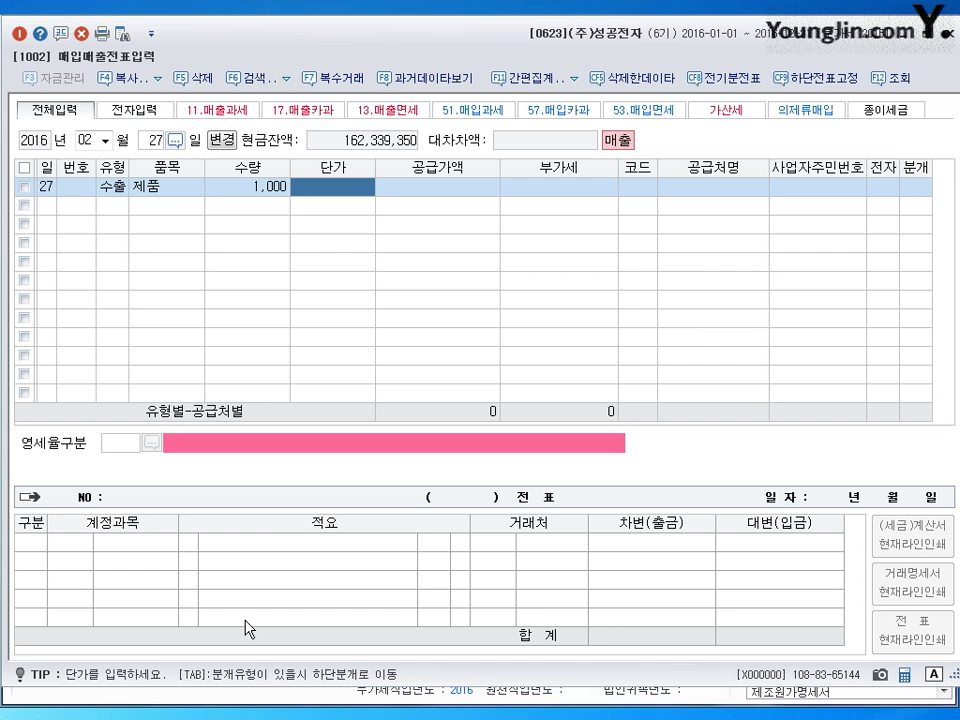
type("22")
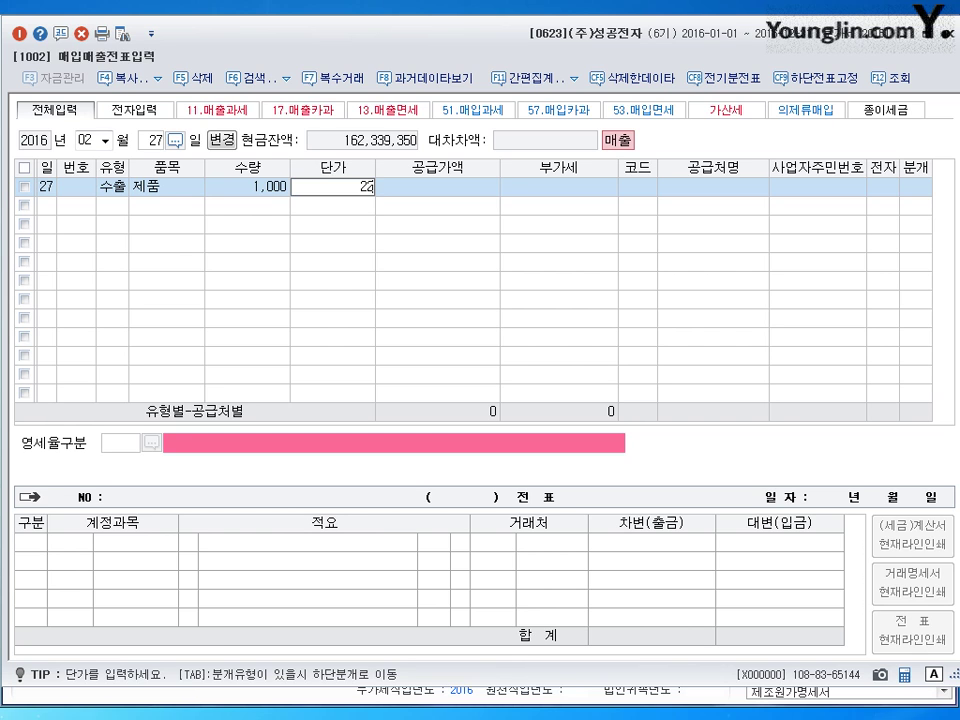
type("0,000")
key("Return")
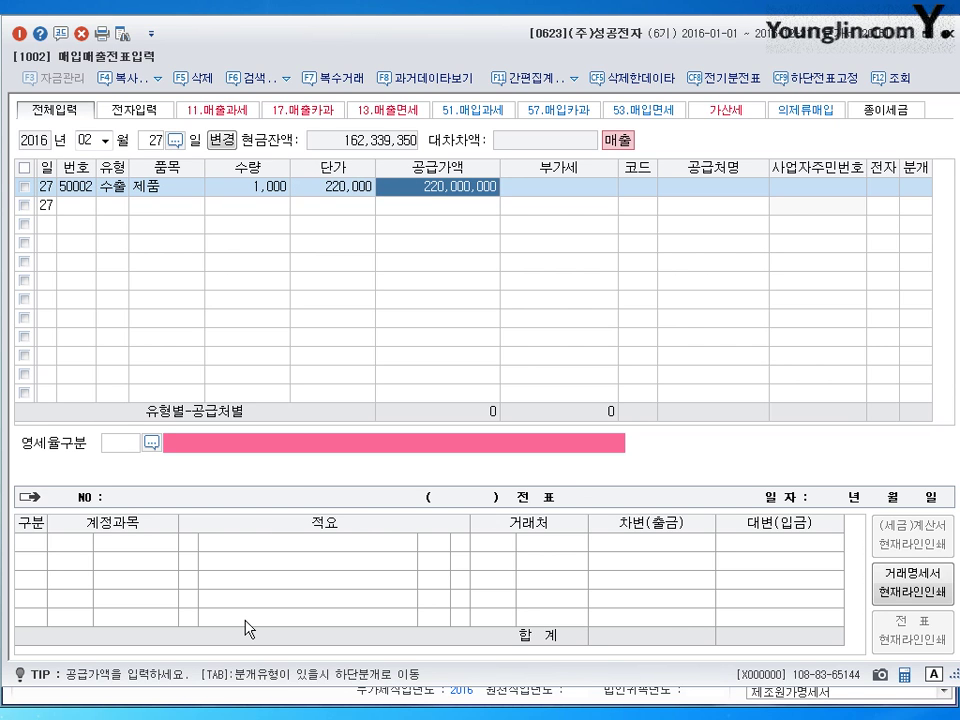
key("Return")
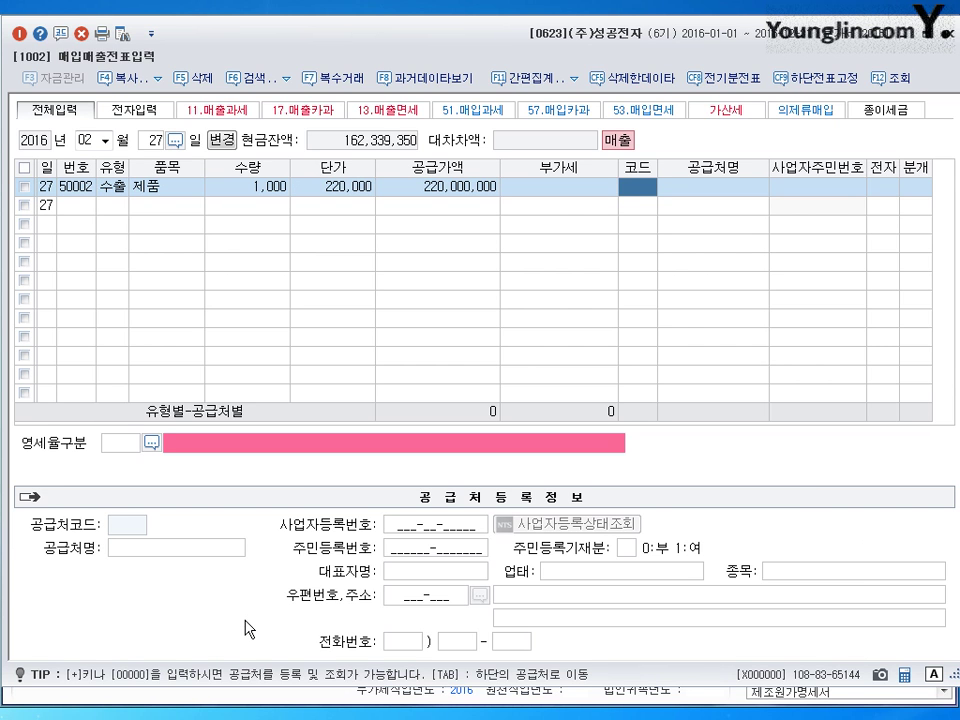
Assign customer ABC, zero-rate category 1 (직접수출), and journalise on credit (외상)
type("AB")
key("Return")
key("Return")
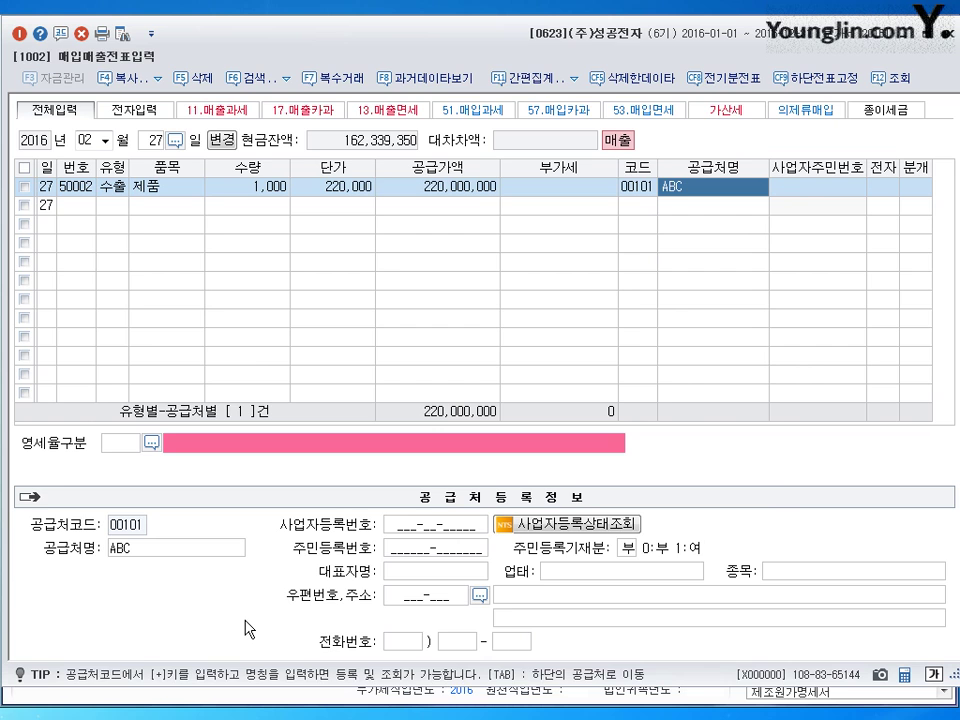
key("Return")
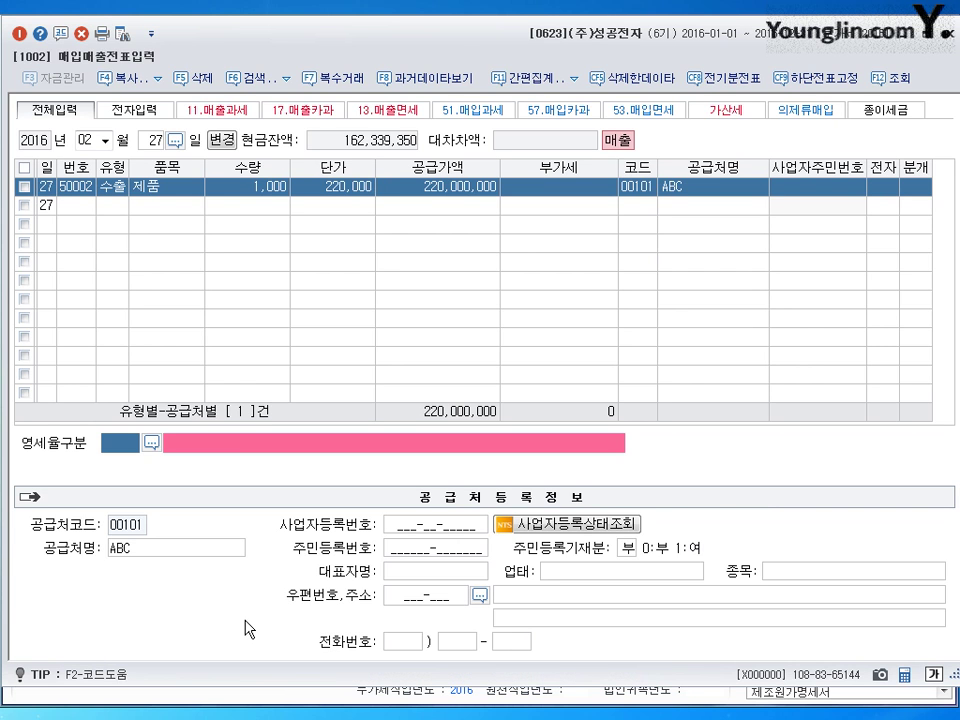
type("1")
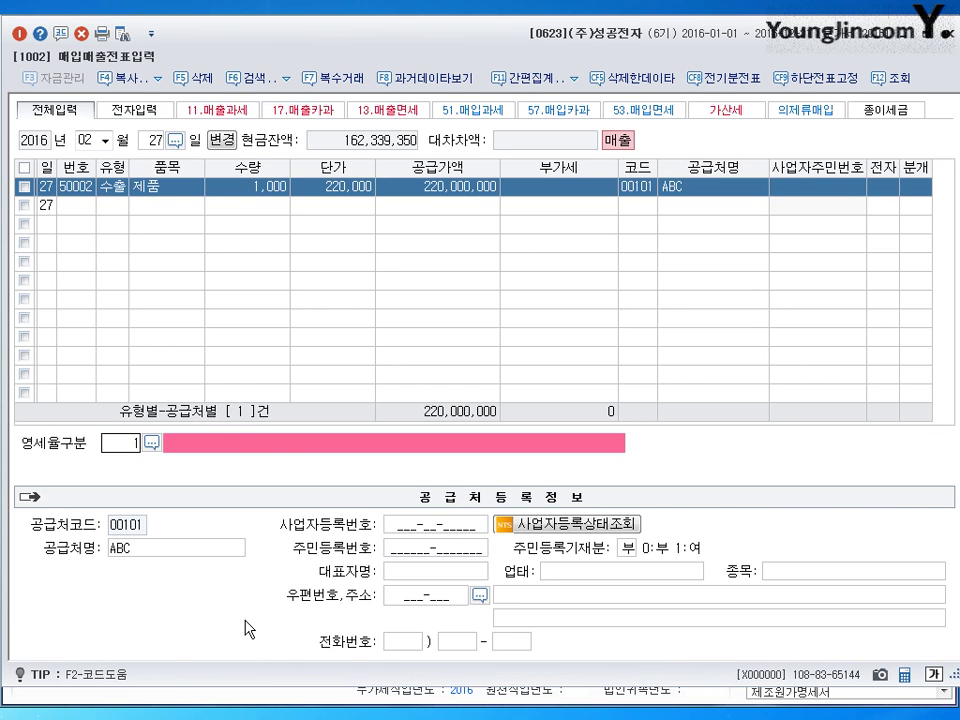
key("Return")
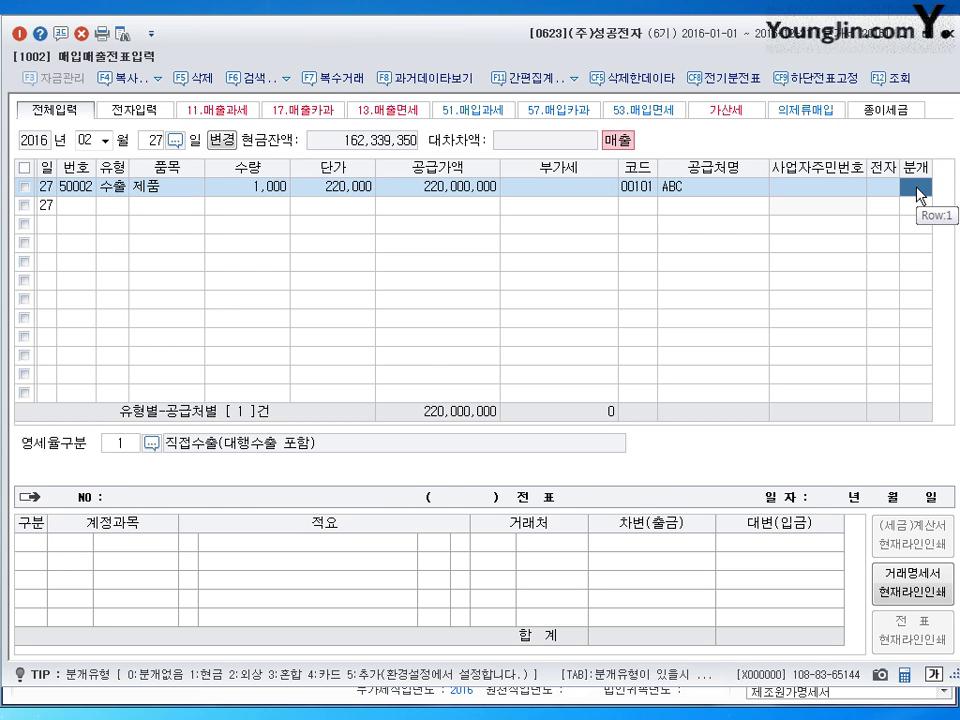
type("2")
key("Return")
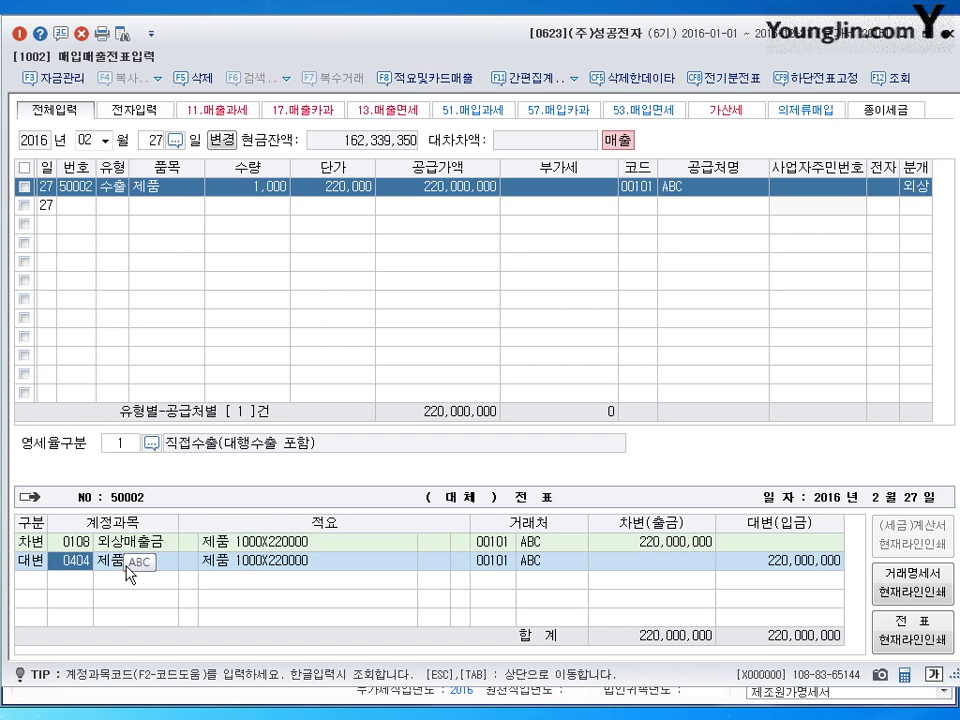
key("Return")
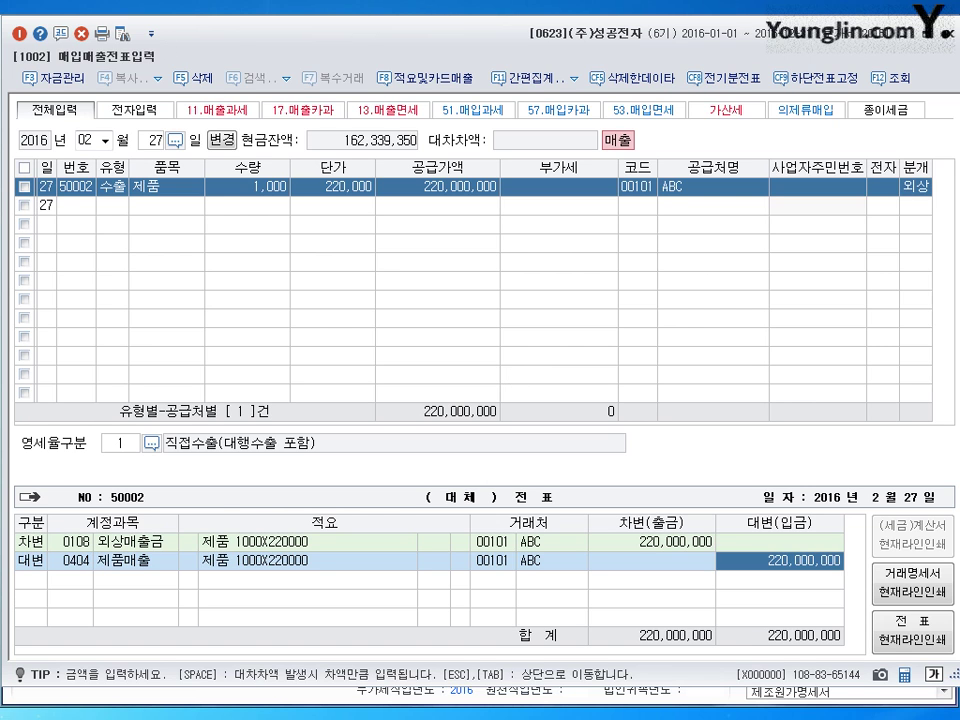
left_click(85, 140)
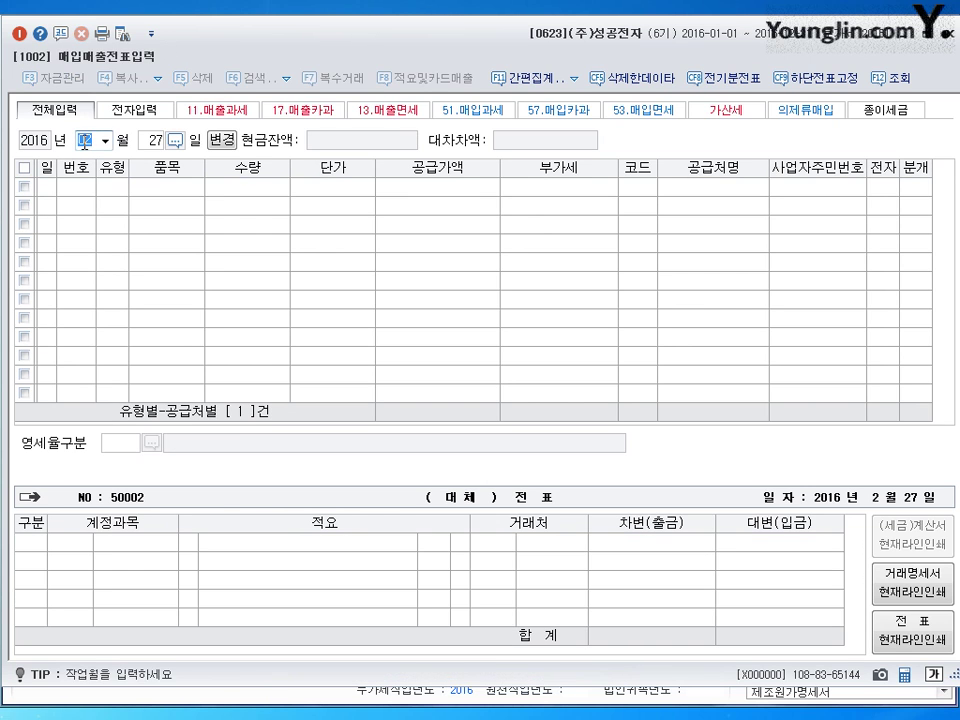
Start a March 14 taxable sale (type 11) voucher for item 제품
type("03")
key("Return")
type("14")
key("Return")
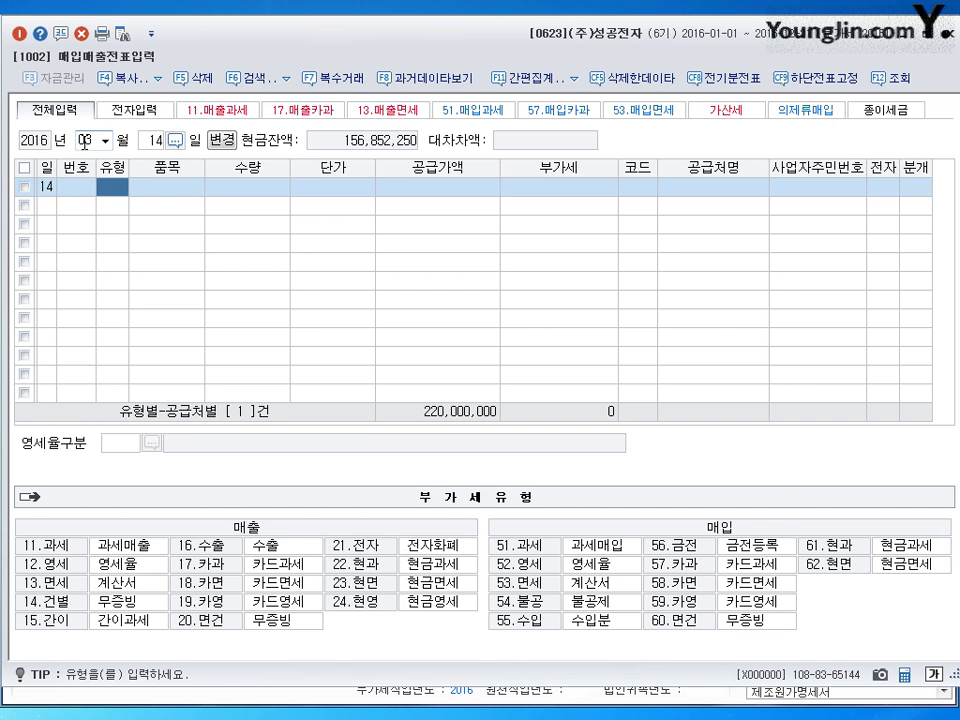
type("11")
key("Return")
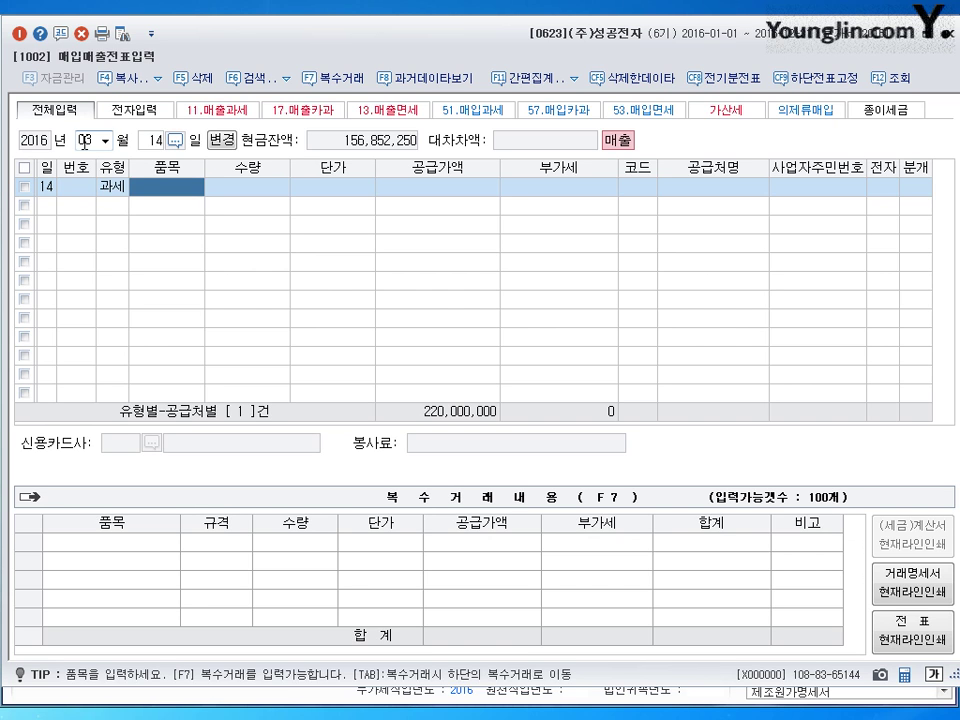
key("shift+Tab")
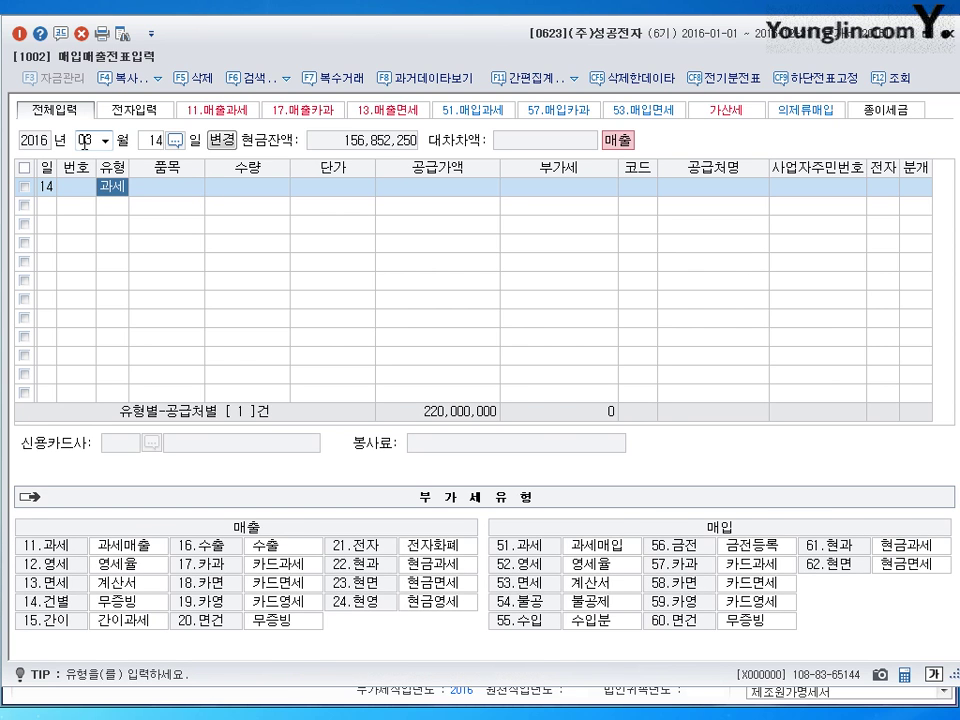
key("Return")
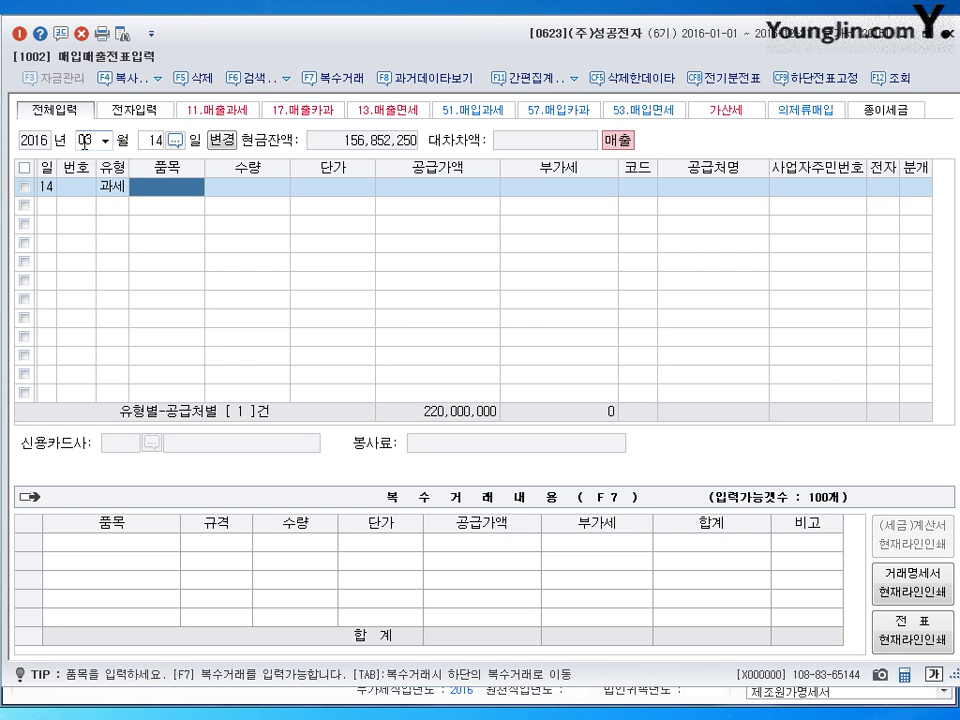
type("제품")
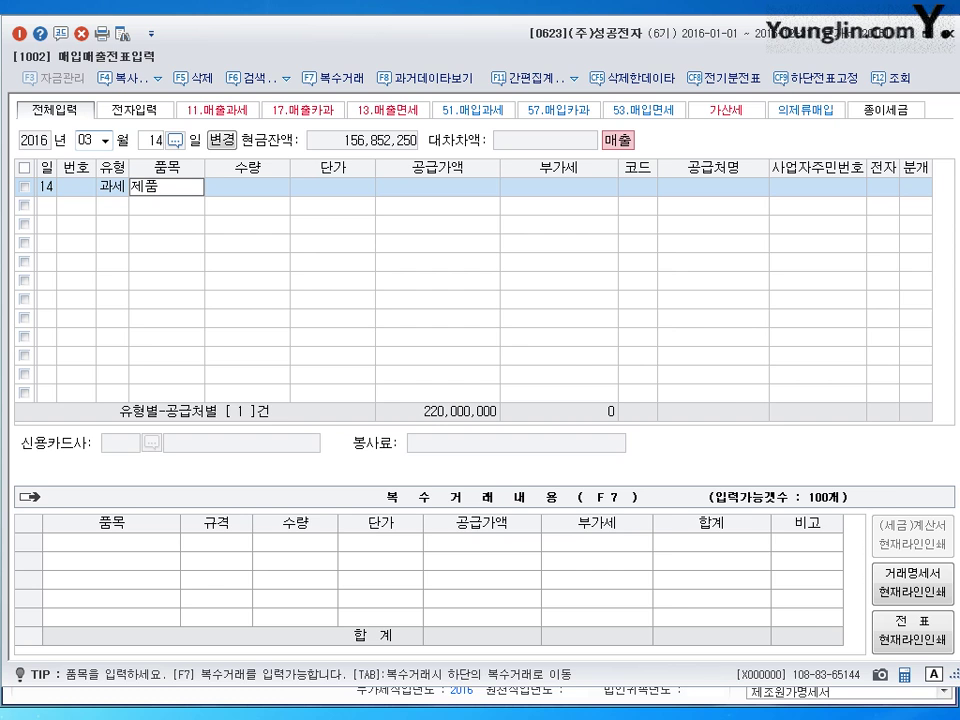
key("Return")
Enter a 35,000,000 supply amount and customer (주)수정산업, marked as electronically invoiced
type("35000000")
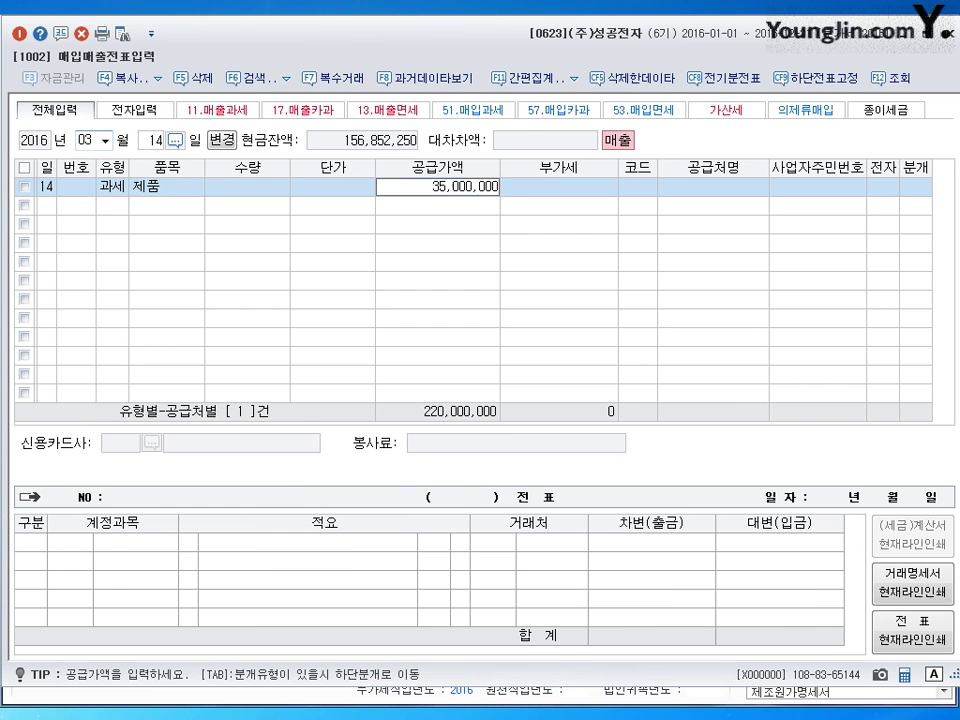
key("Return")
key("Return")
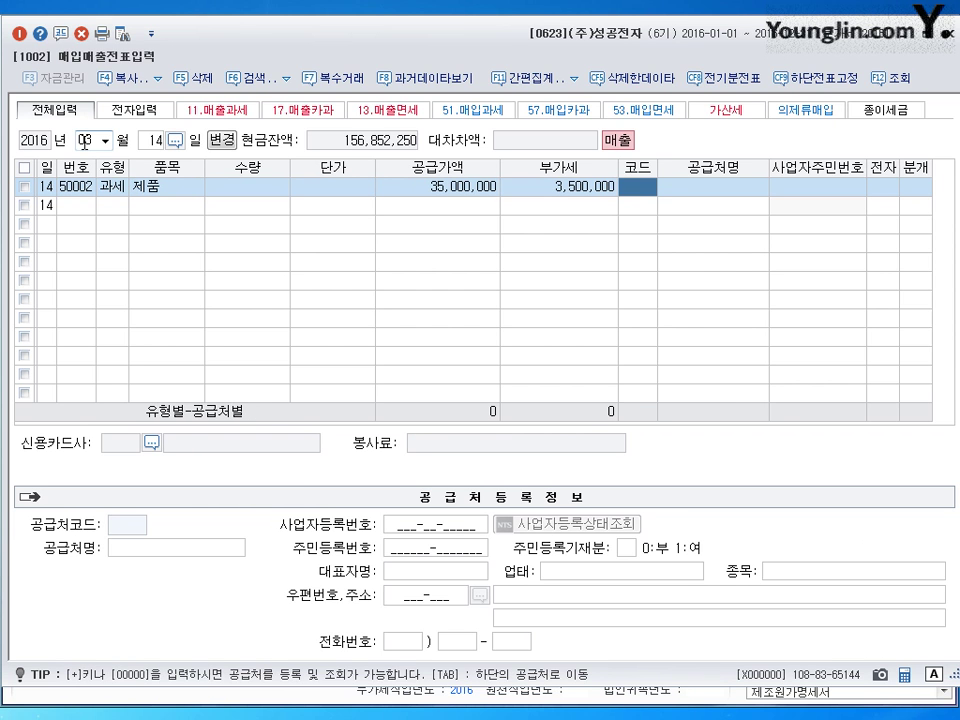
type("수정")
key("Return")
key("Return")
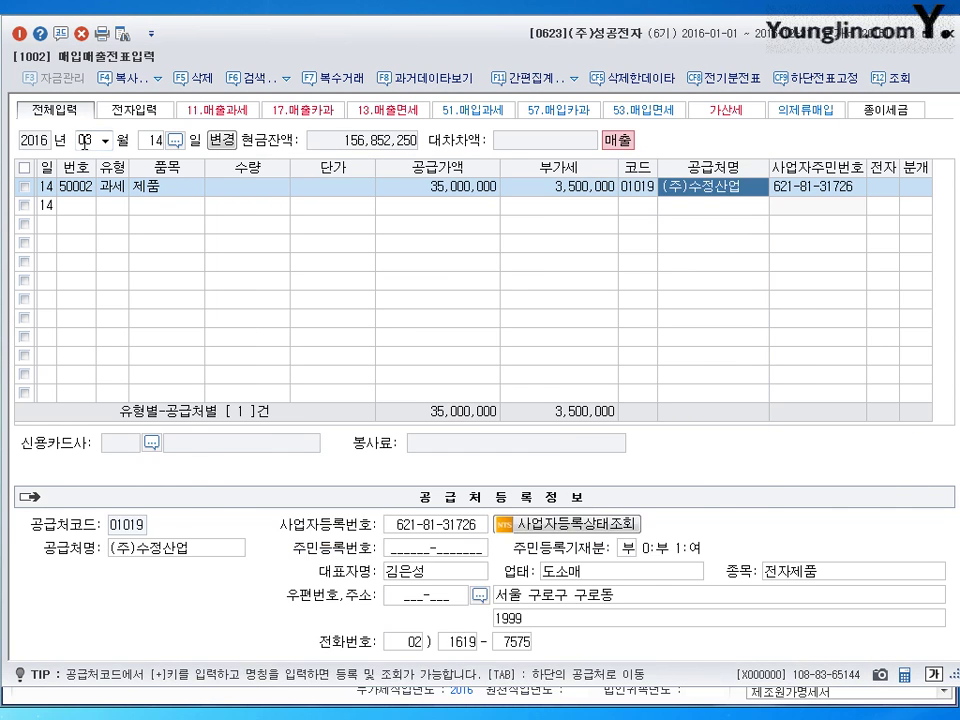
key("Return")
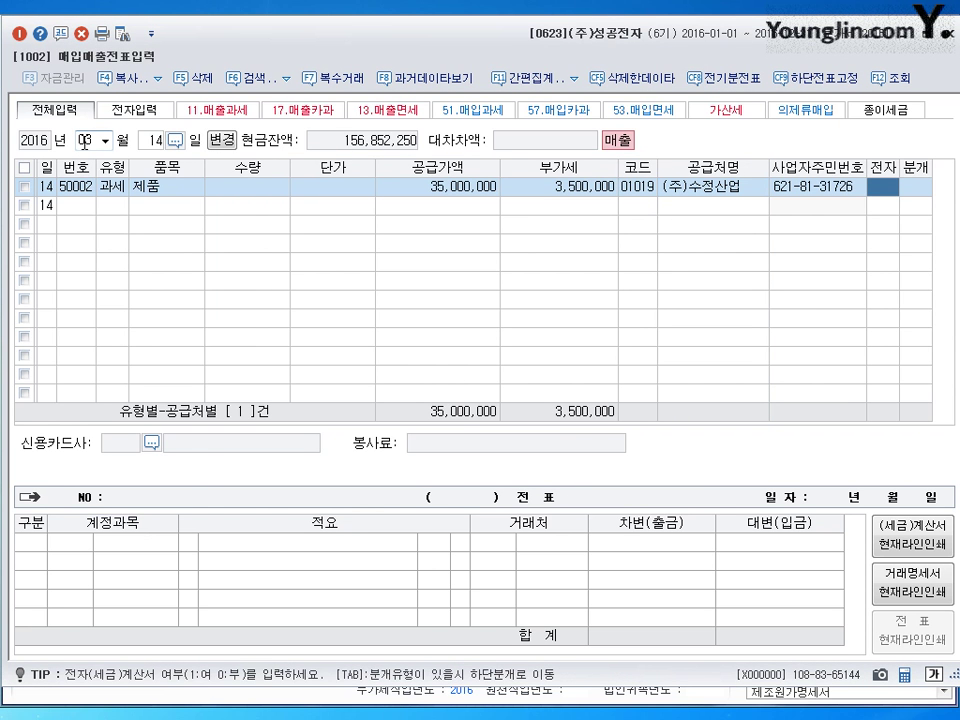
type("1")
key("Return")
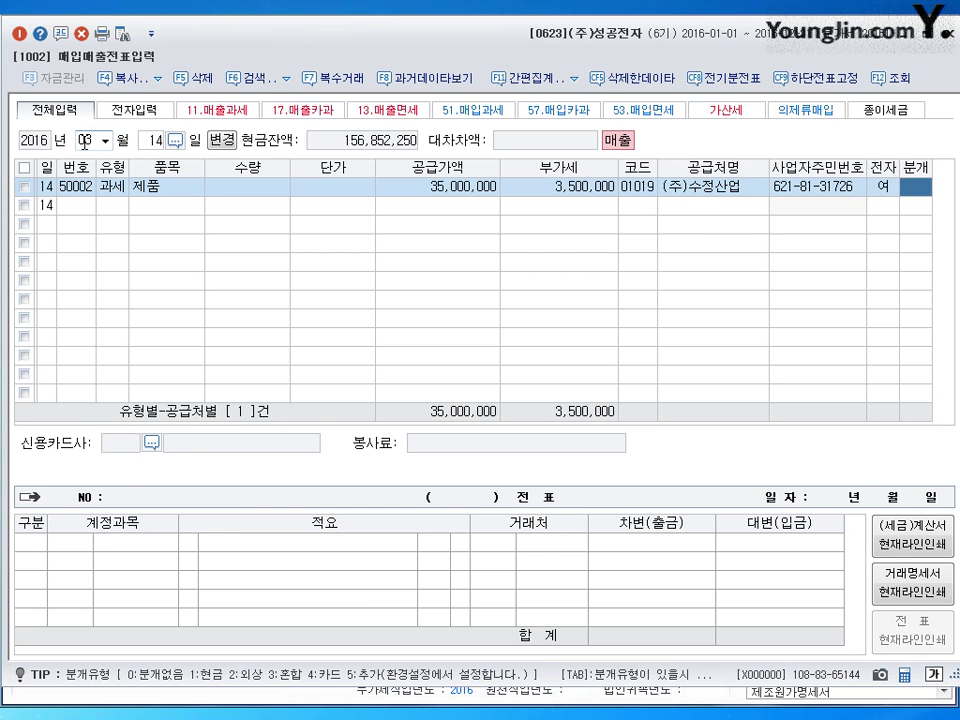
Journalize it as a mixed entry: 0110 받을어음 25,000,000 and 0108 외상매출금 13,500,000 debits
type("3")
key("Return")
key("Return")
key("Return")
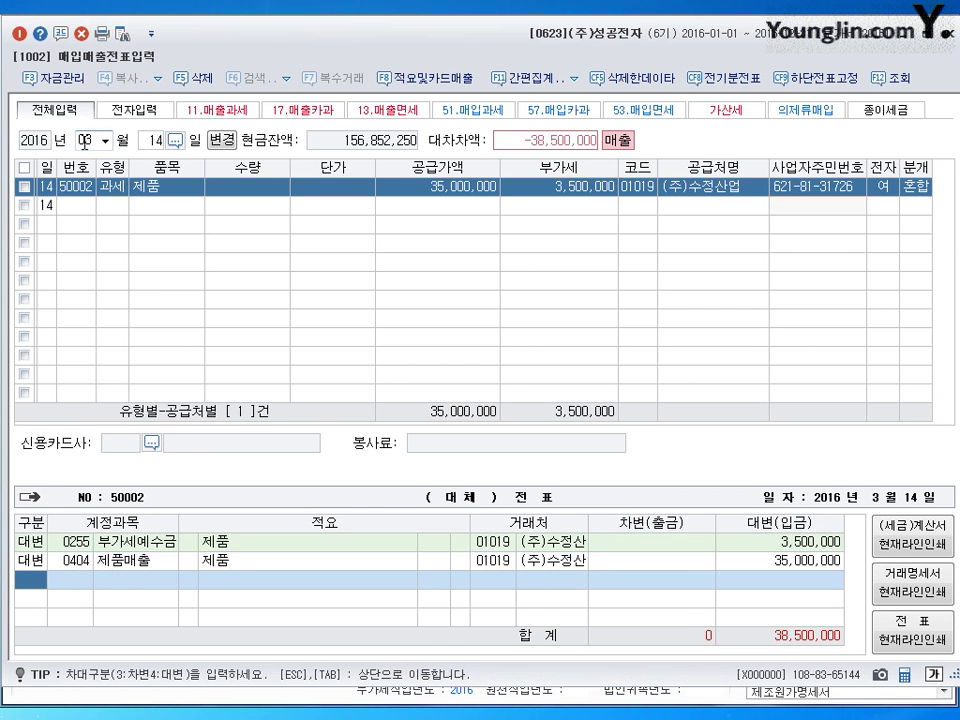
type("1")
key("Return")
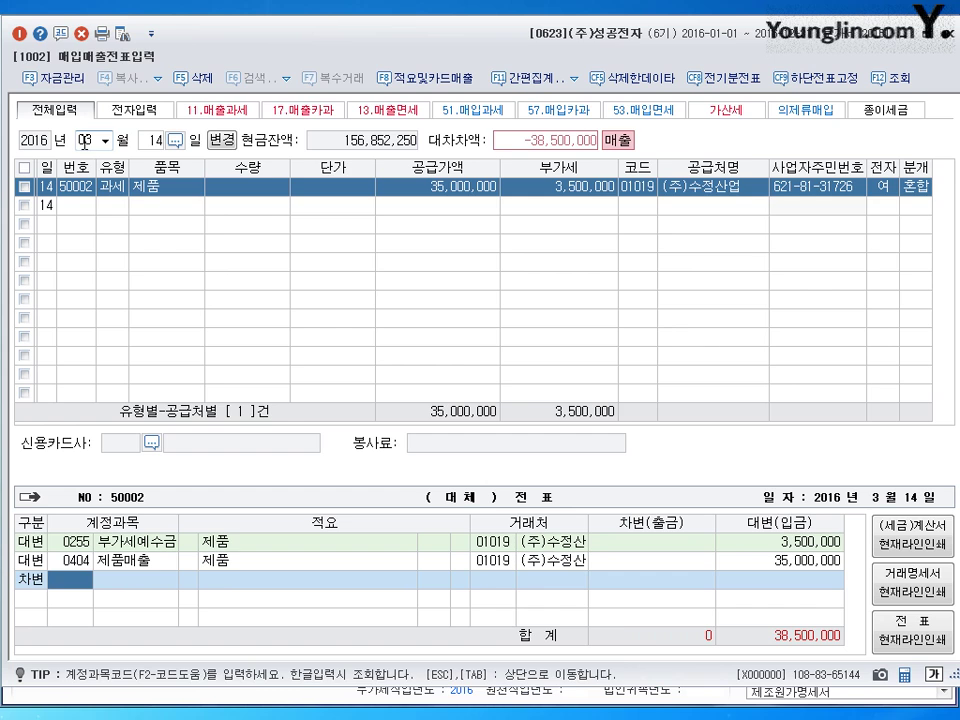
type("110")
key("Return")
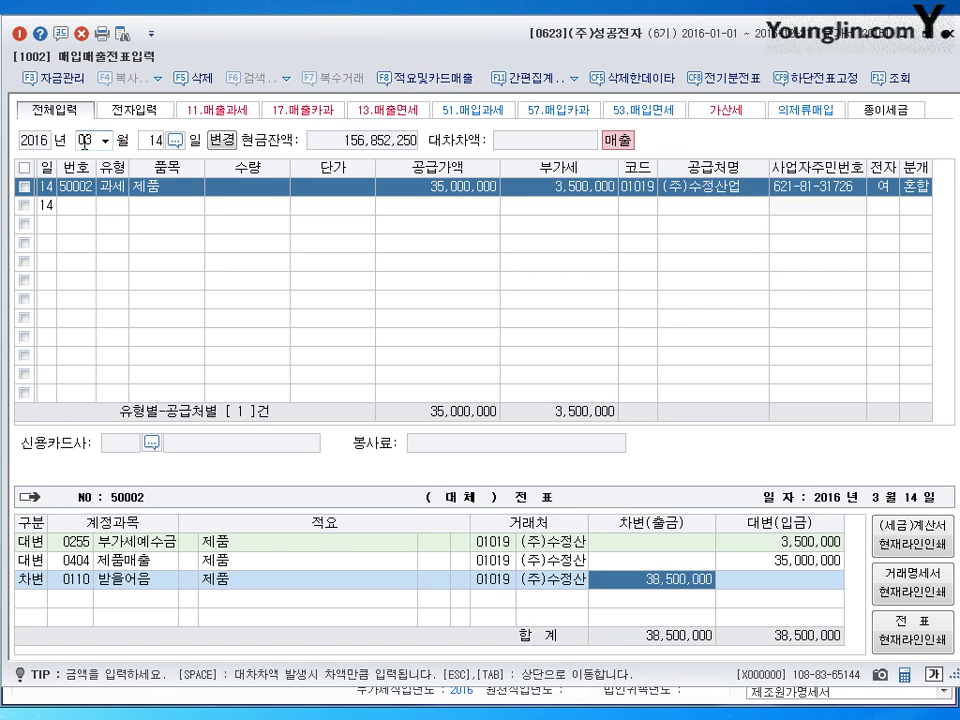
type("25000000")
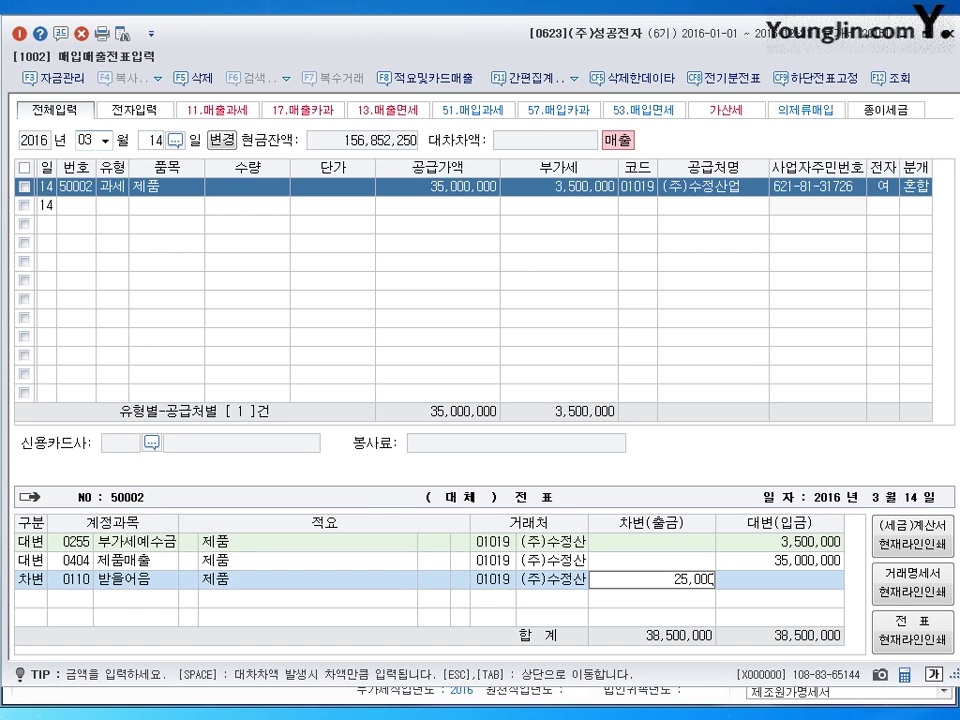
key("Return")
type("3")
key("Return")
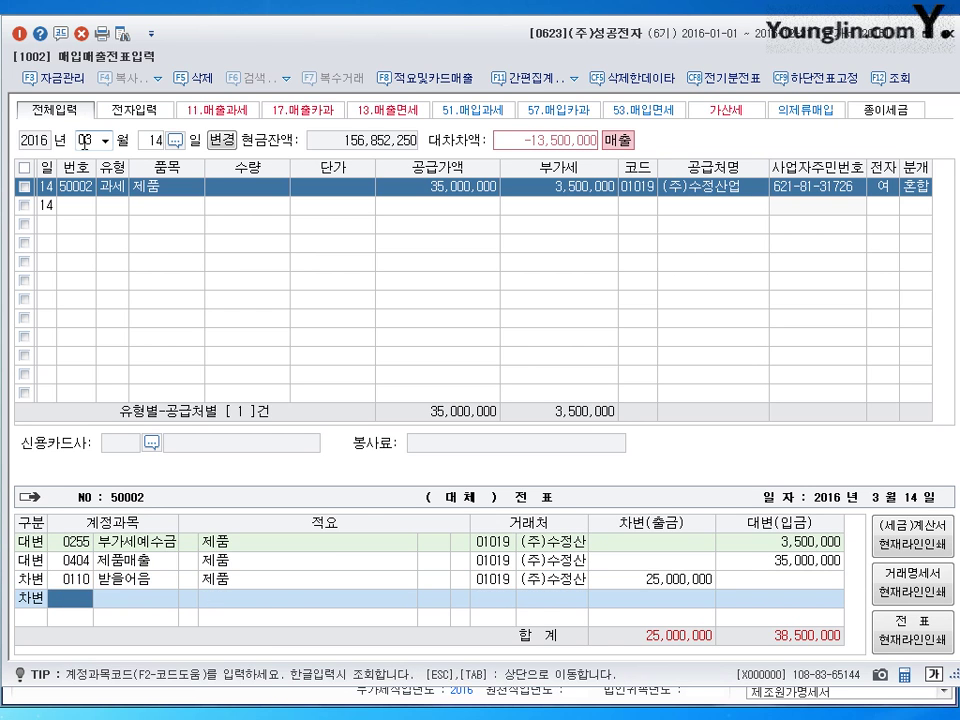
type("108")
key("Return")
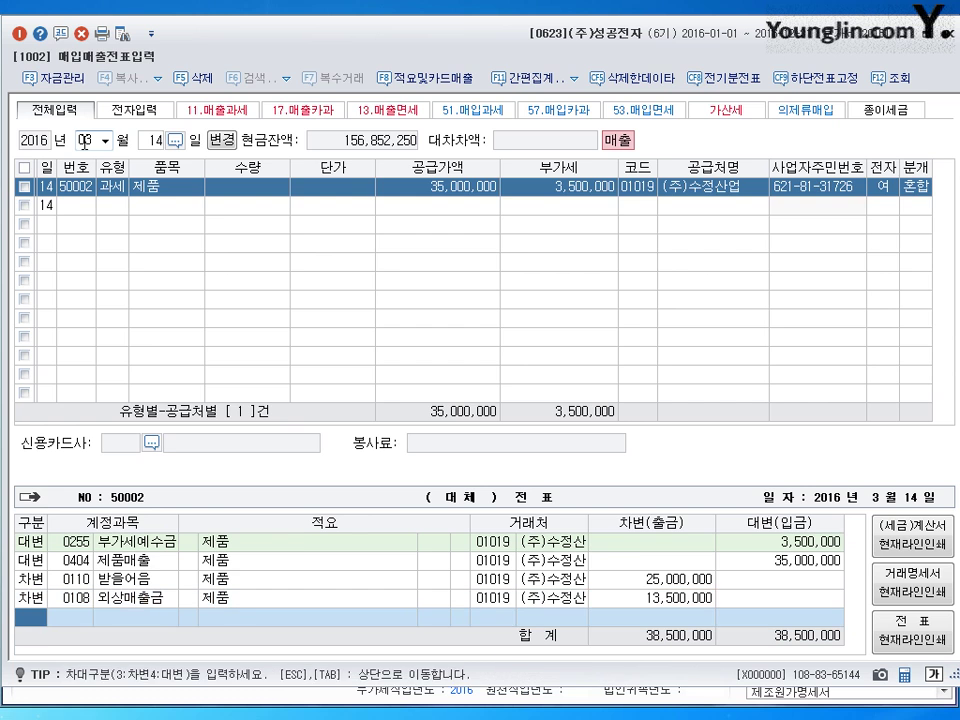
key("Escape")
key("Escape")
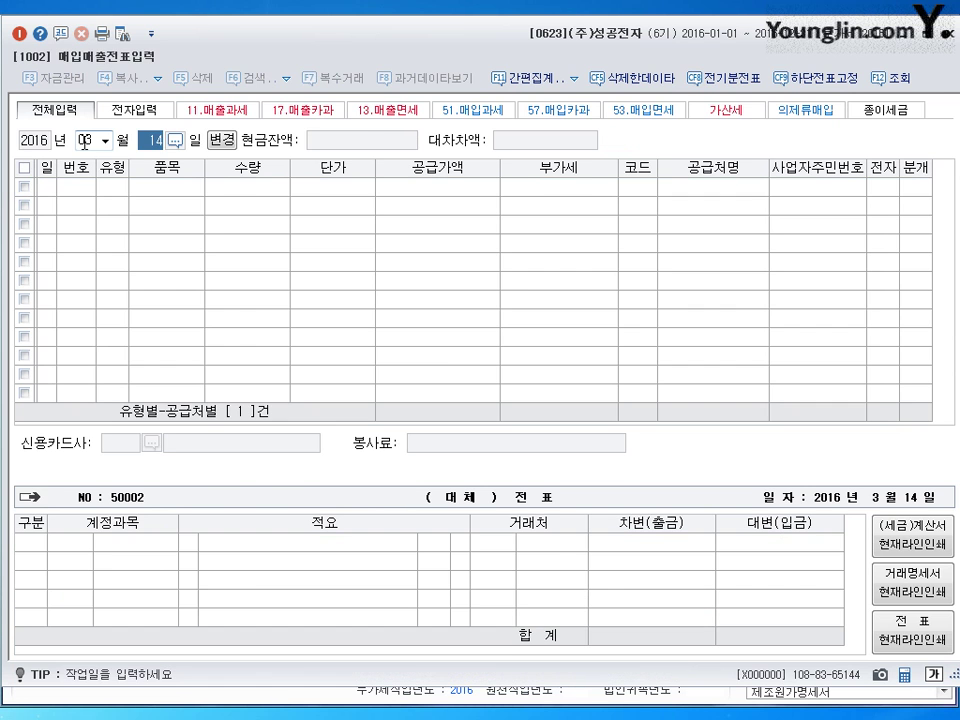
Start a March 25 tax-exempt purchase (type 53) voucher for item 토지
type("25")
key("Return")
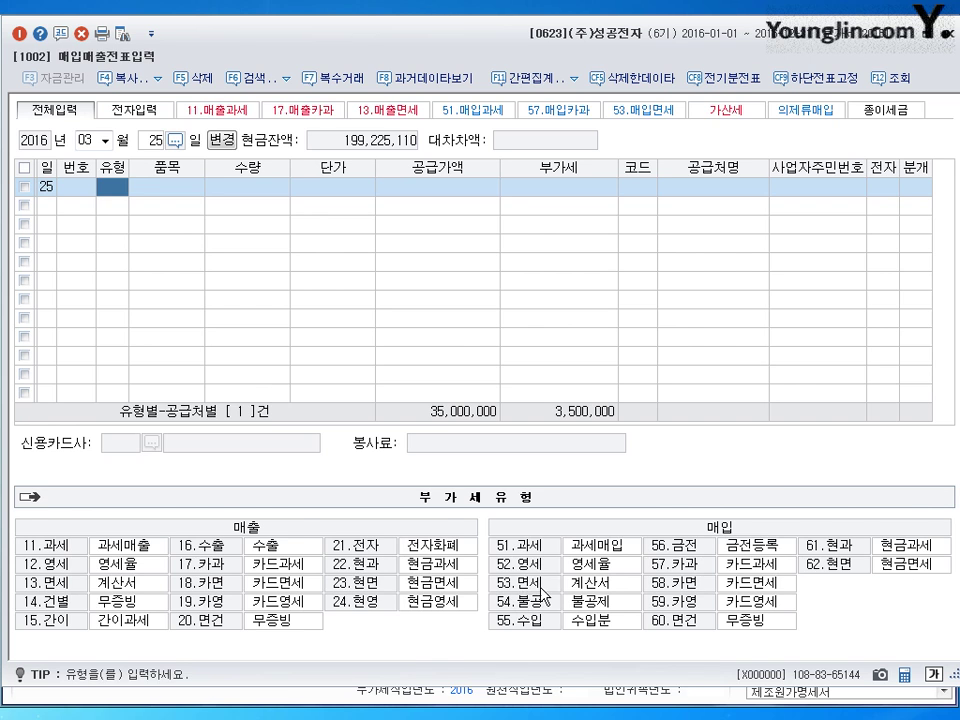
type("53")
key("Return")
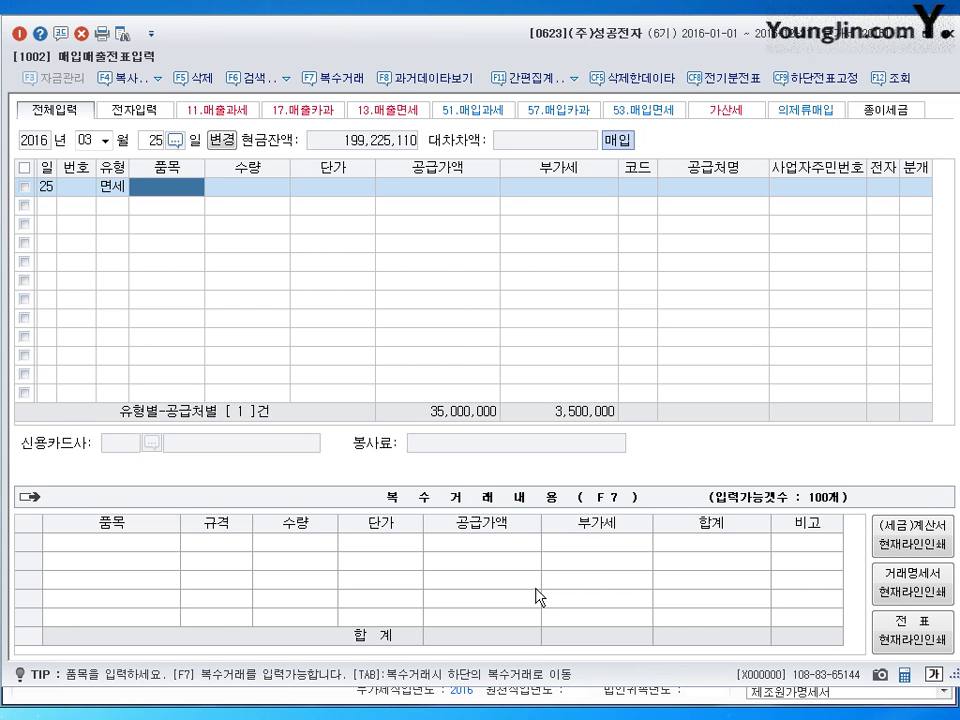
type("퇴")
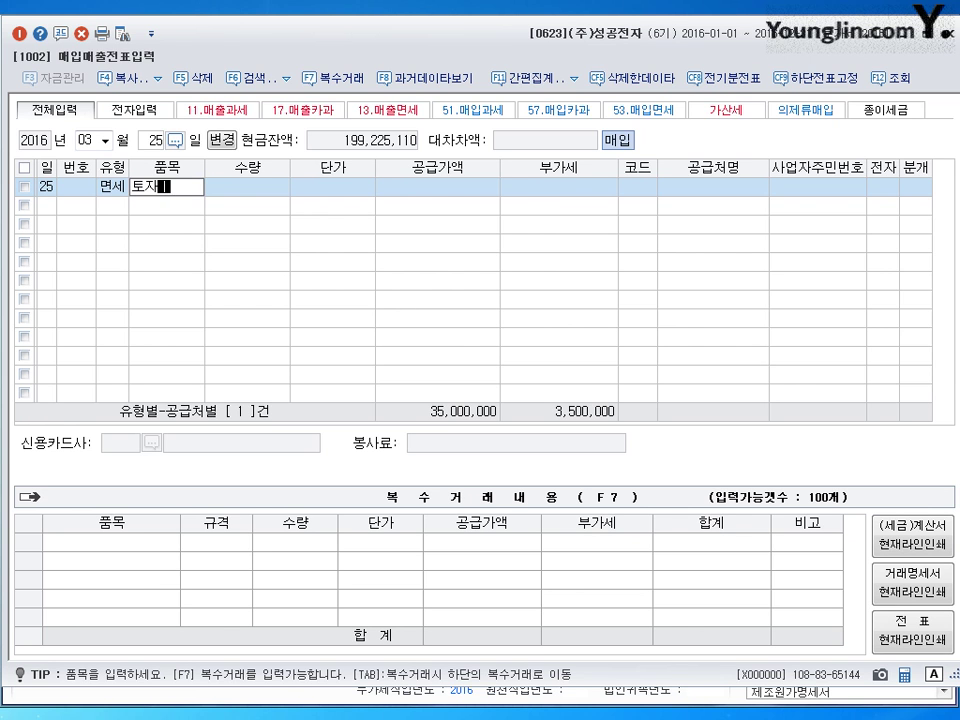
key("BackSpace")
type("지")
key("Return")
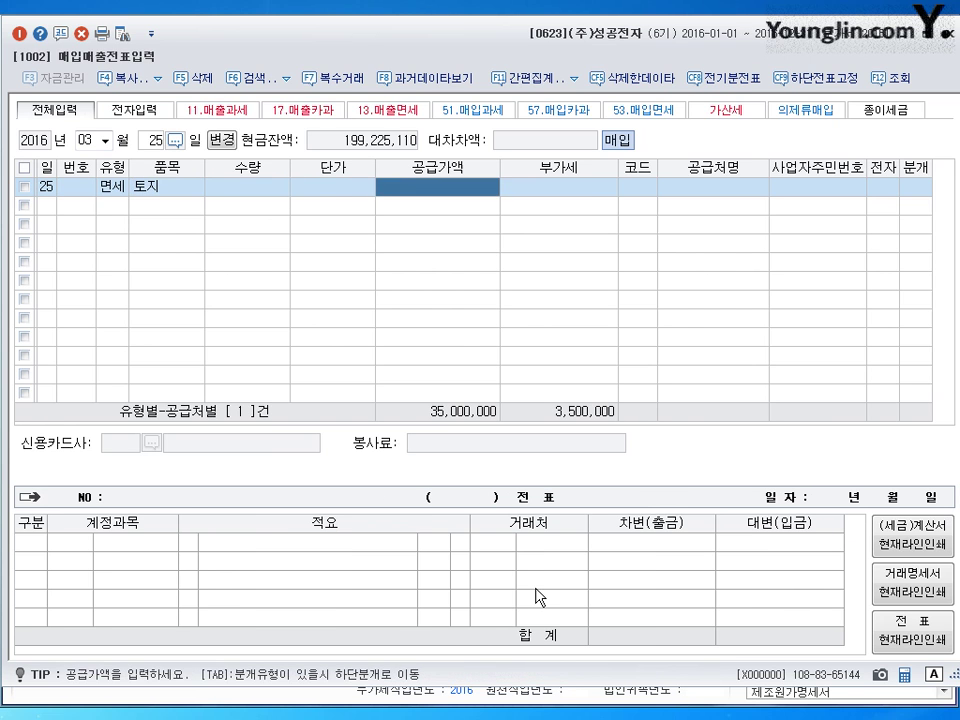
Enter 80,000,000 supply amount, supplier 광평부동산, and mark it electronically invoiced
type("80000000")
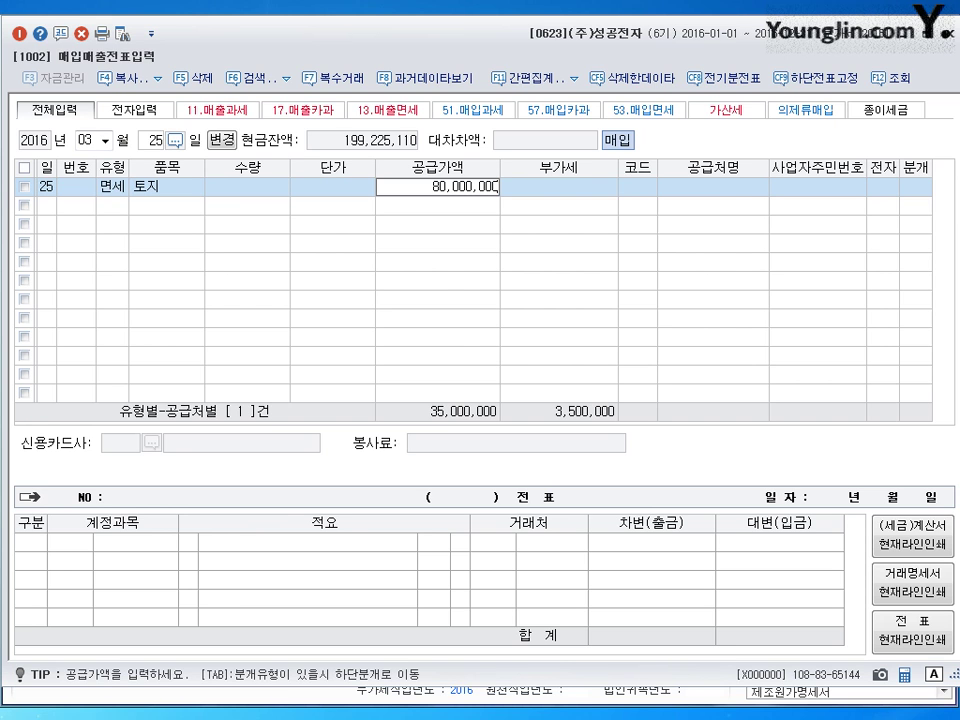
key("Return")
type("공")
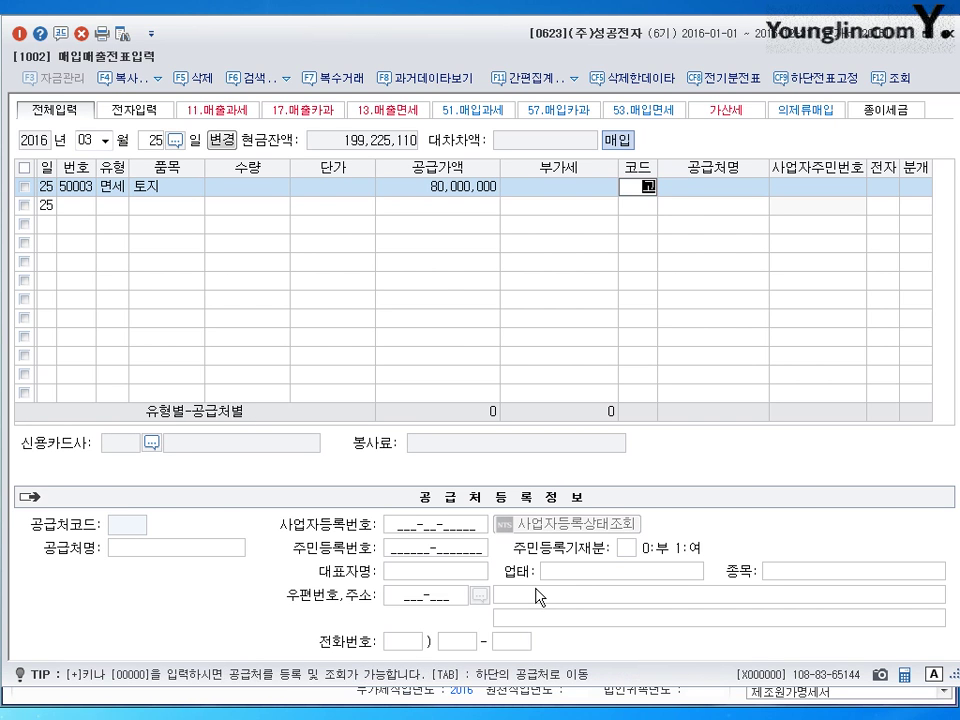
type("편ㅇ")
key("Return")
key("Return")
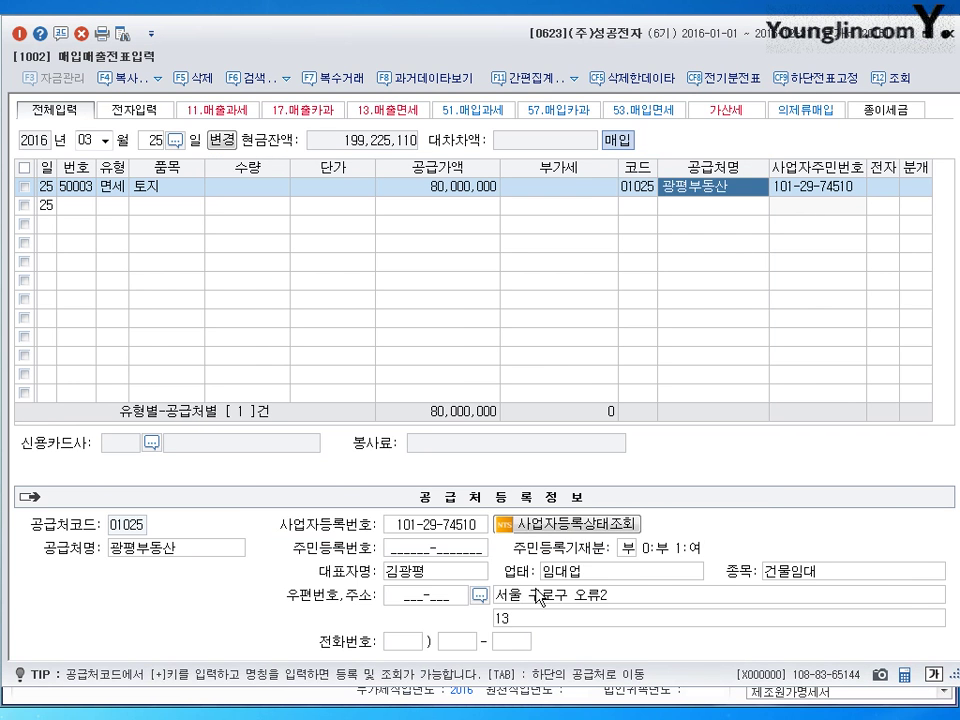
key("Return")
type("1")
key("Return")
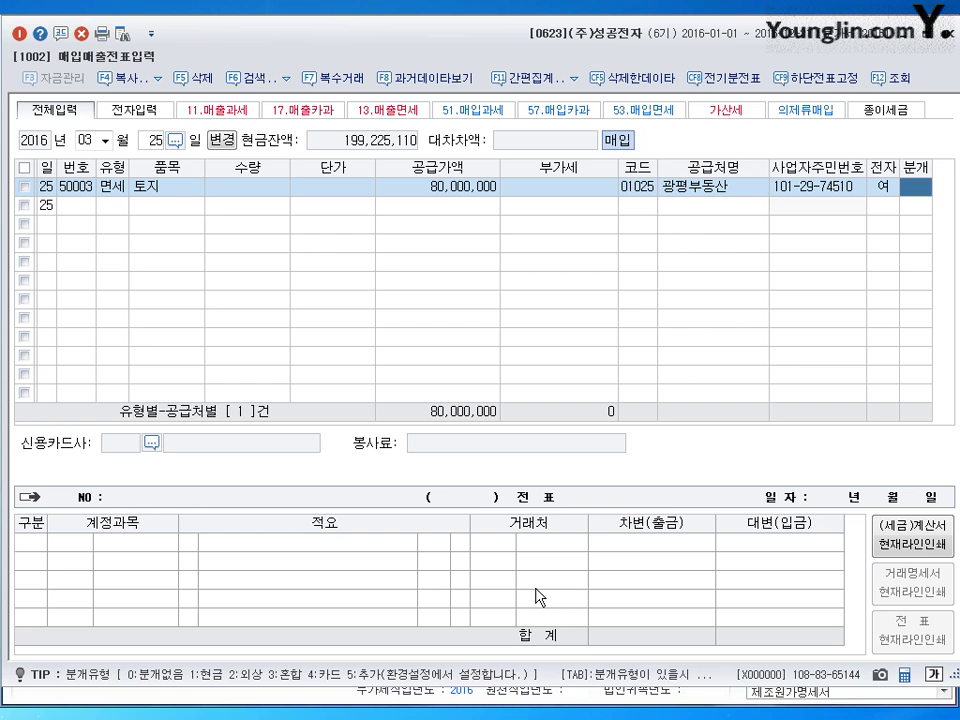
Debit 0201 토지 80,000,000, crediting 0103 보통예금 20,000,000 and 0253 미지급금 60,000,000
type("3")
key("Return")
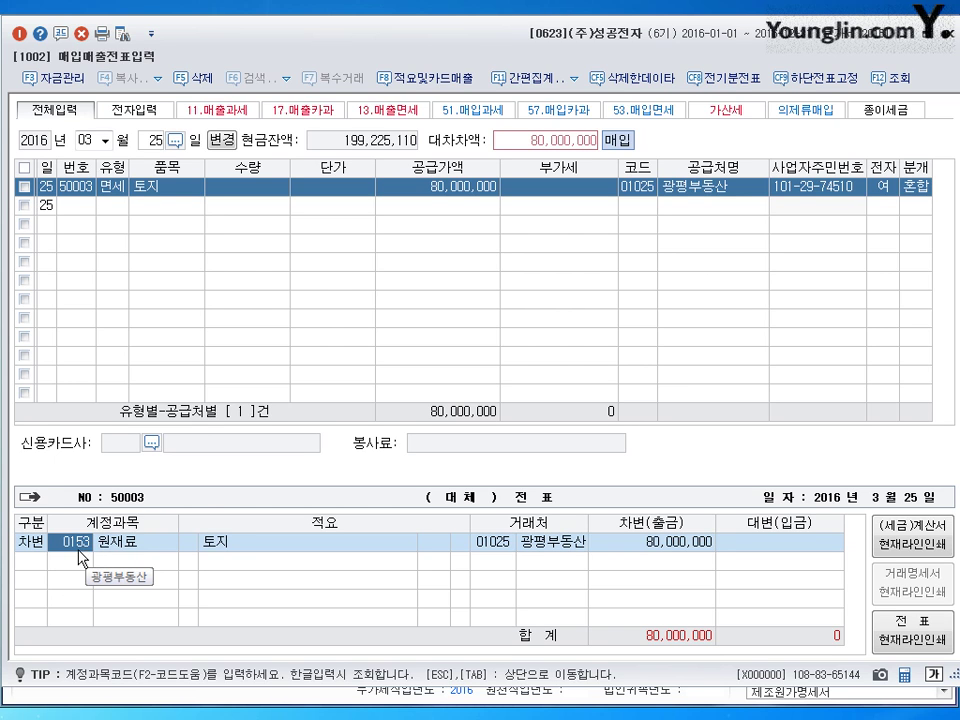
type("201")
key("Return")
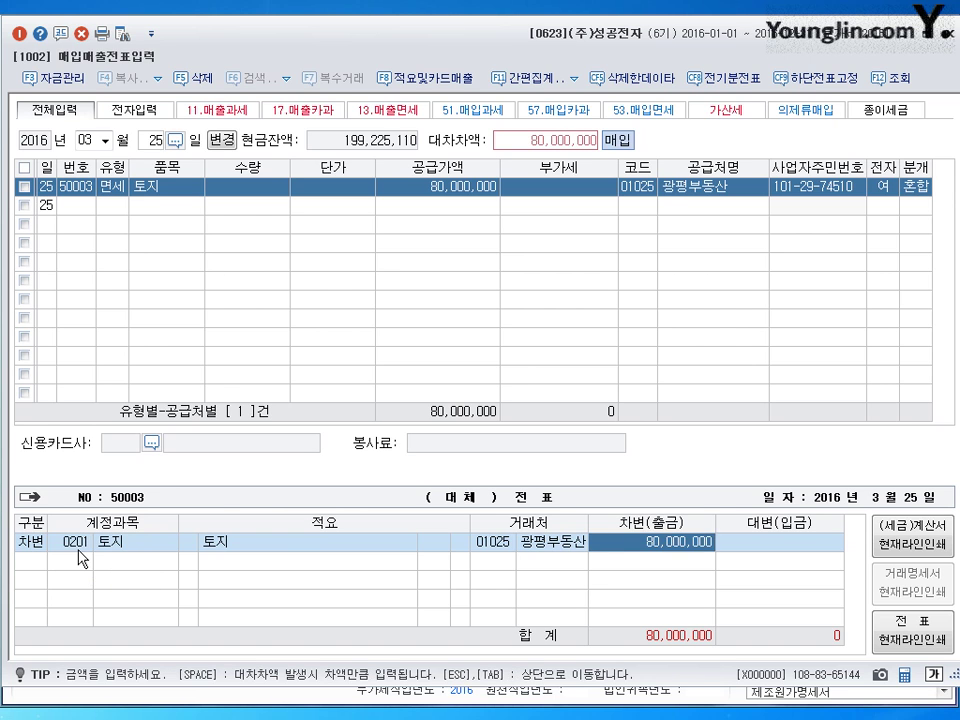
key("Return")
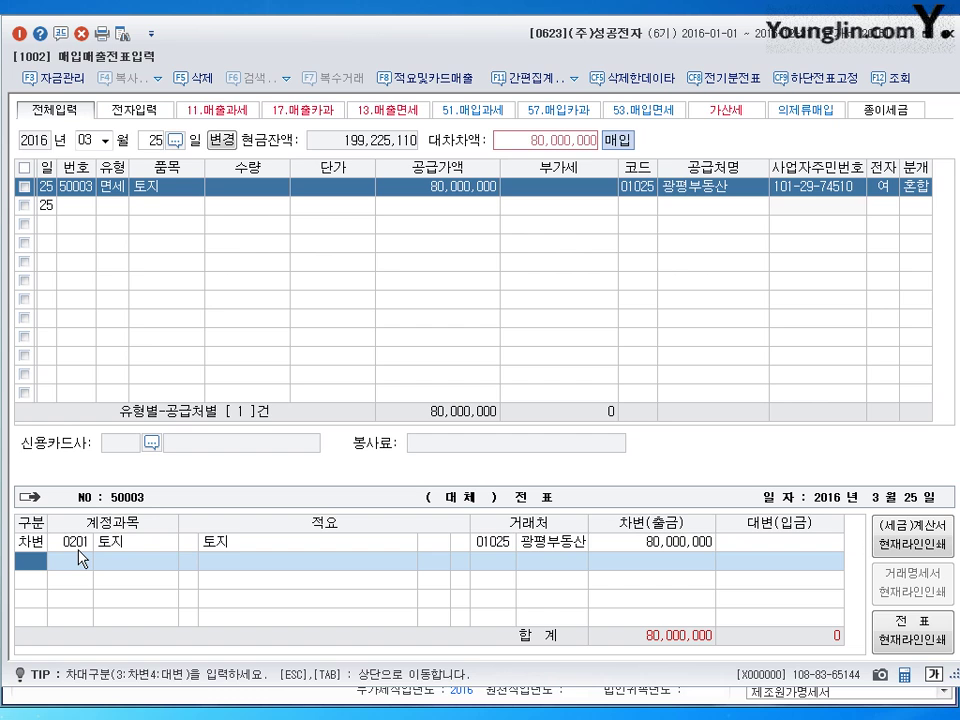
type("4103")
key("Return")
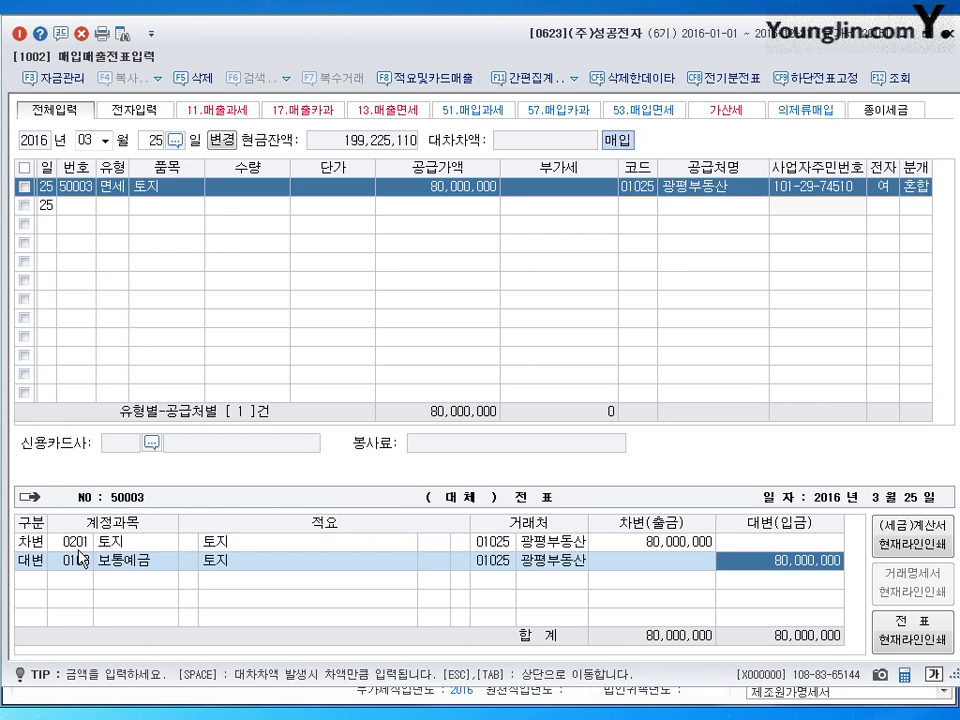
type("20000000")
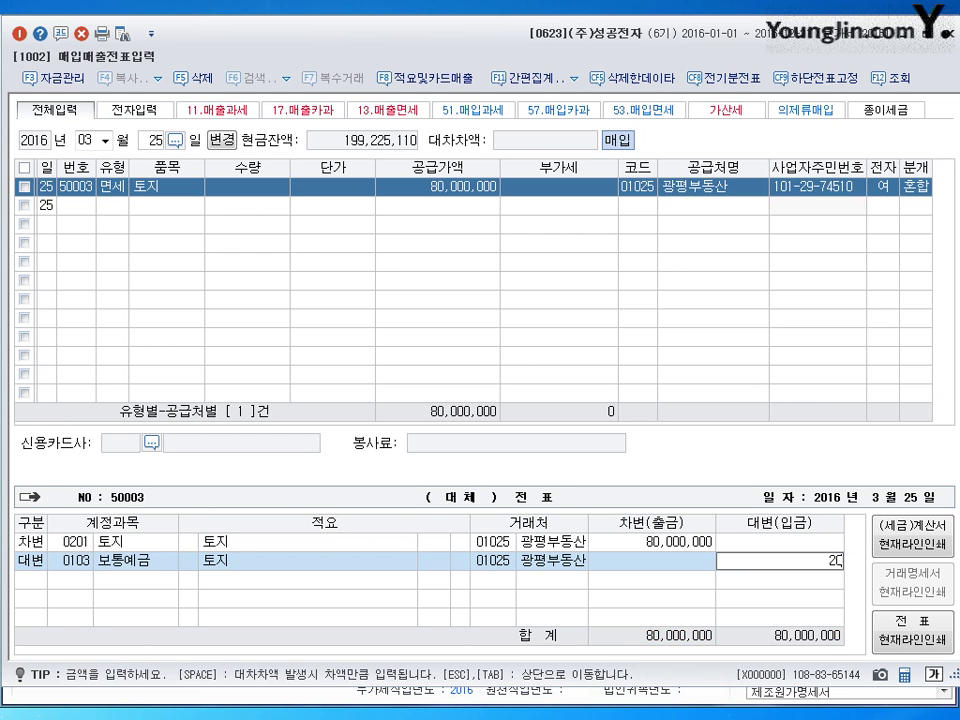
key("Return")
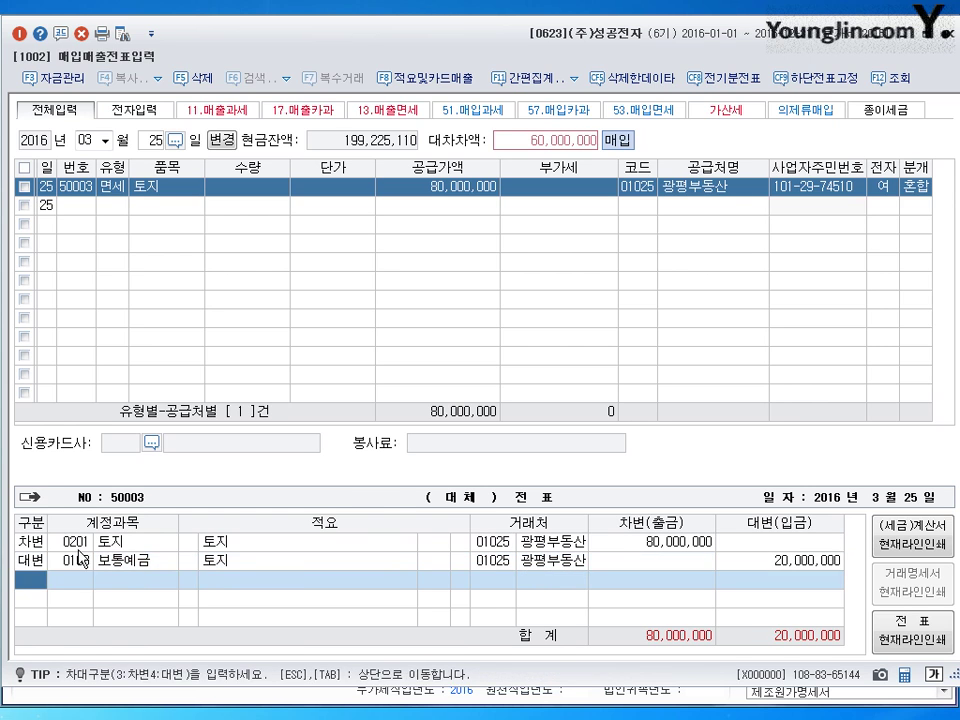
type("4253")
key("Return")
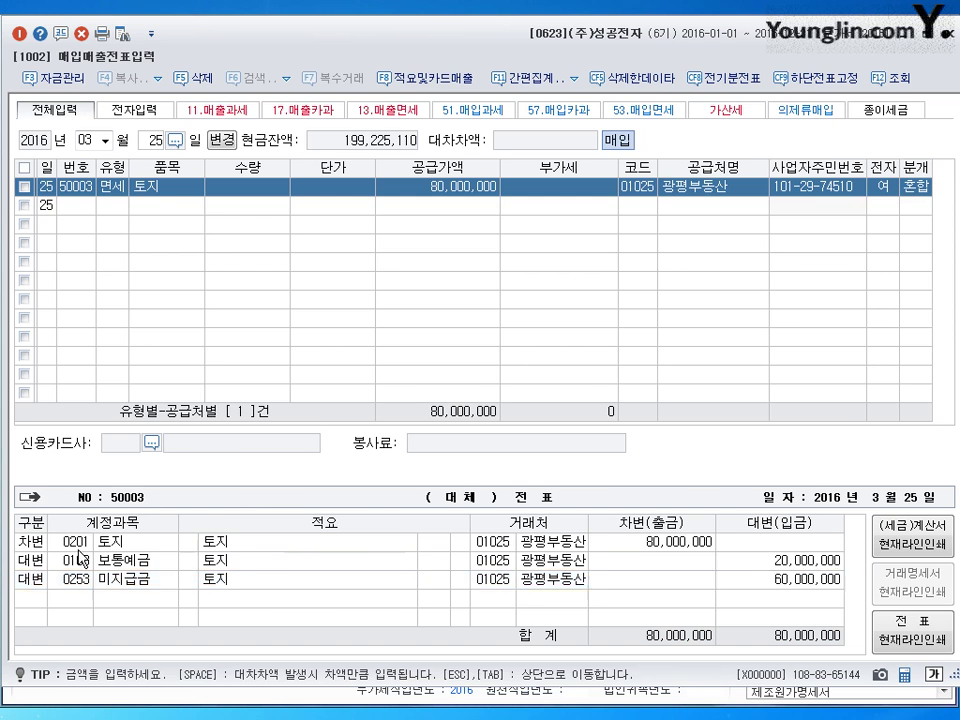
key("Return")
Enter day 27 to start a new March 27 voucher row
type("27")
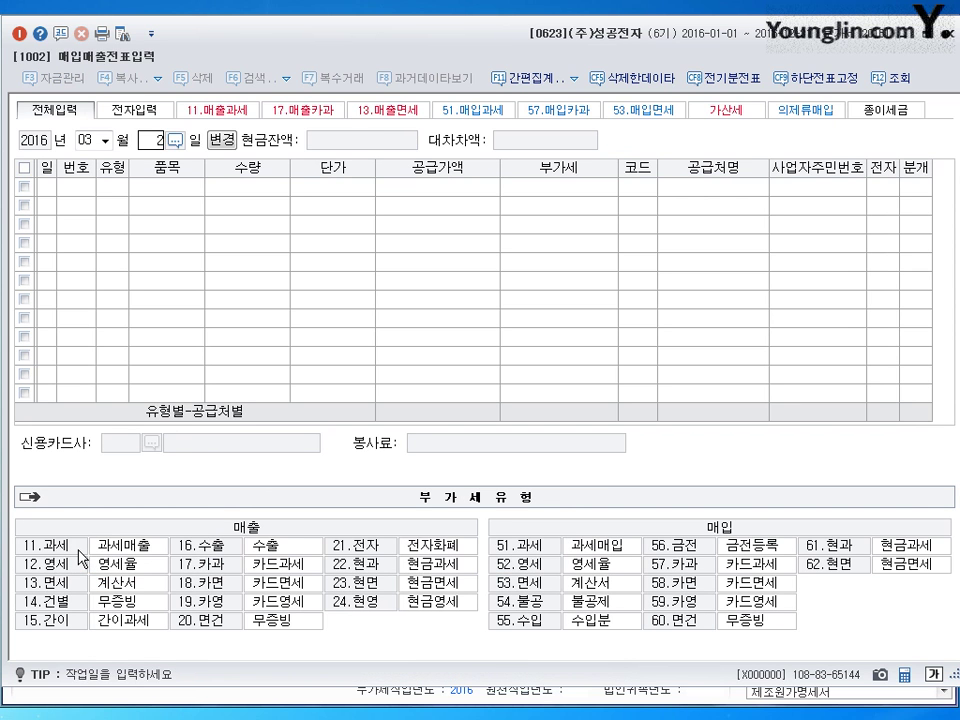
key("Return")
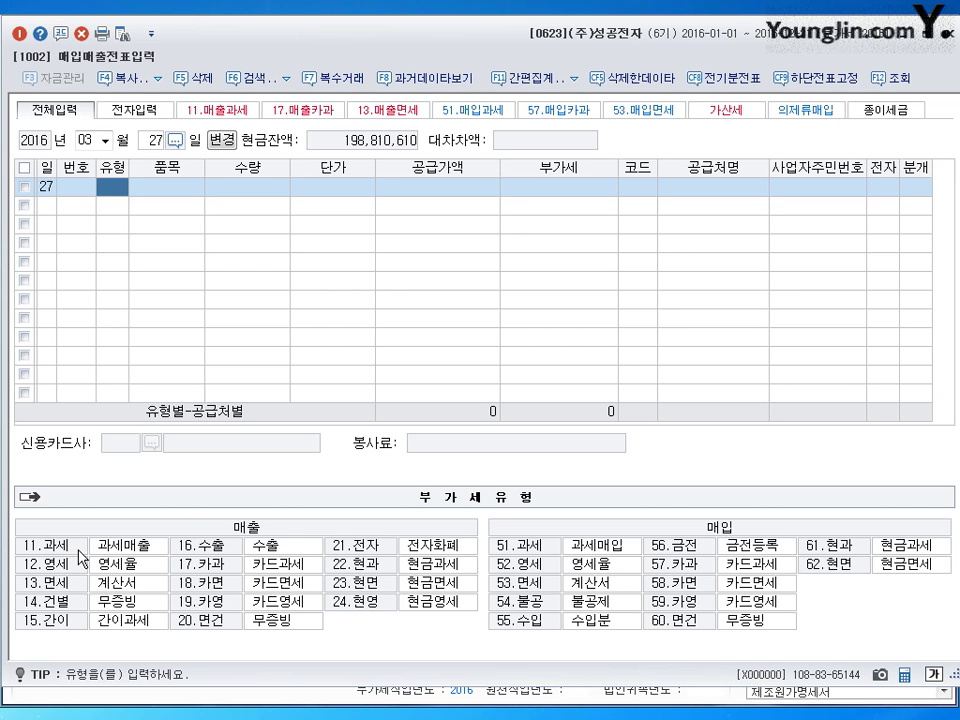
Enter a non-deductible (54 불공) purchase of 자동차, 10,000,000, from supplier 써치라인
type("54")
key("Return")
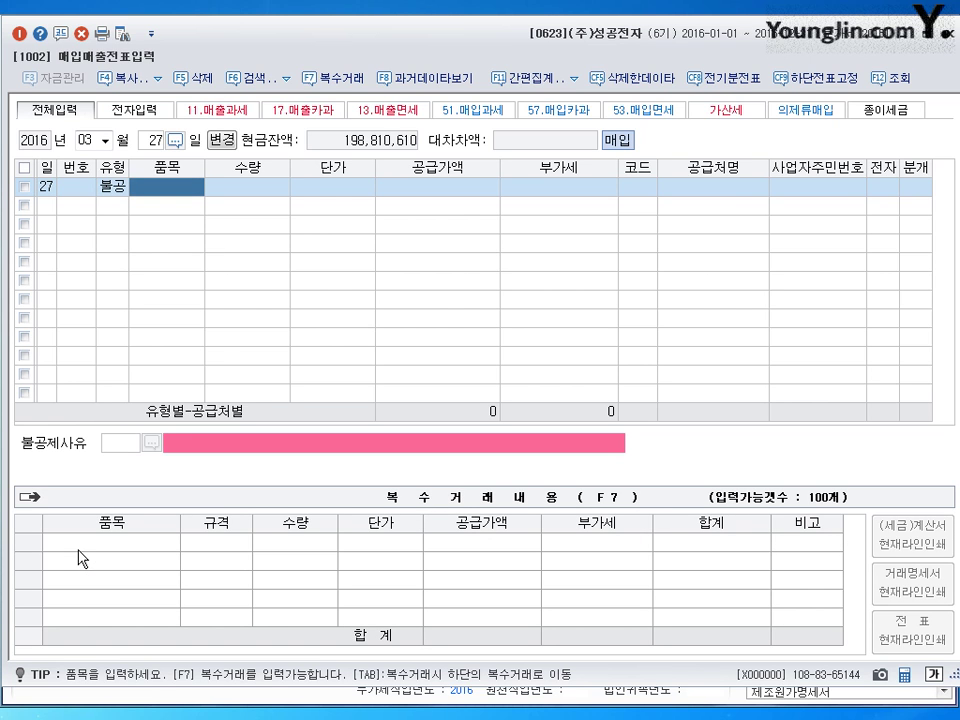
type("자동차")
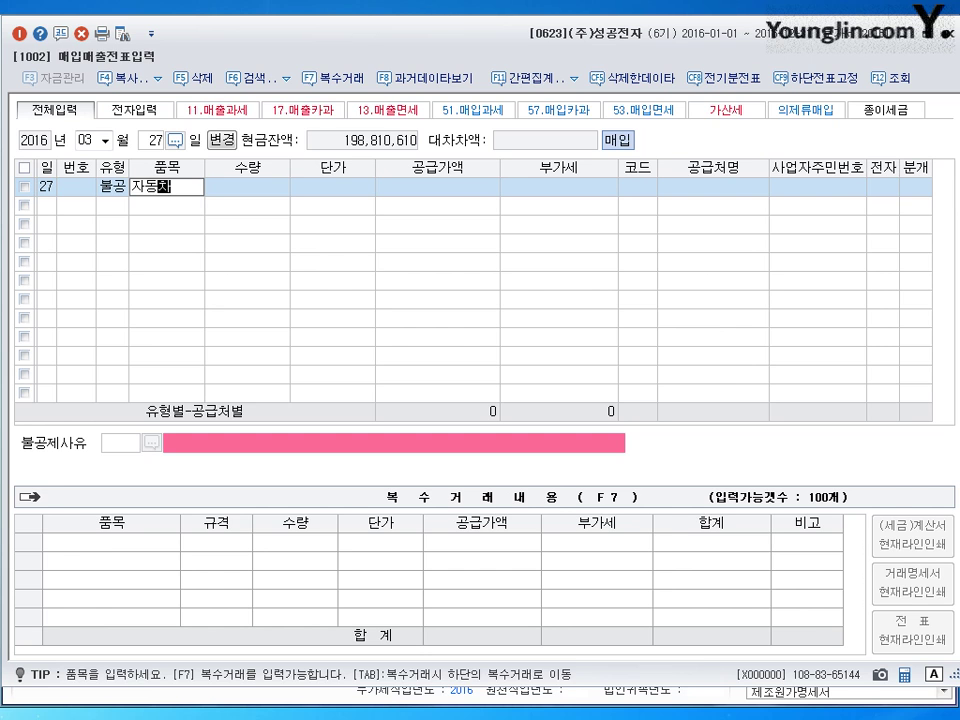
key("Return")
key("Return")
key("Return")
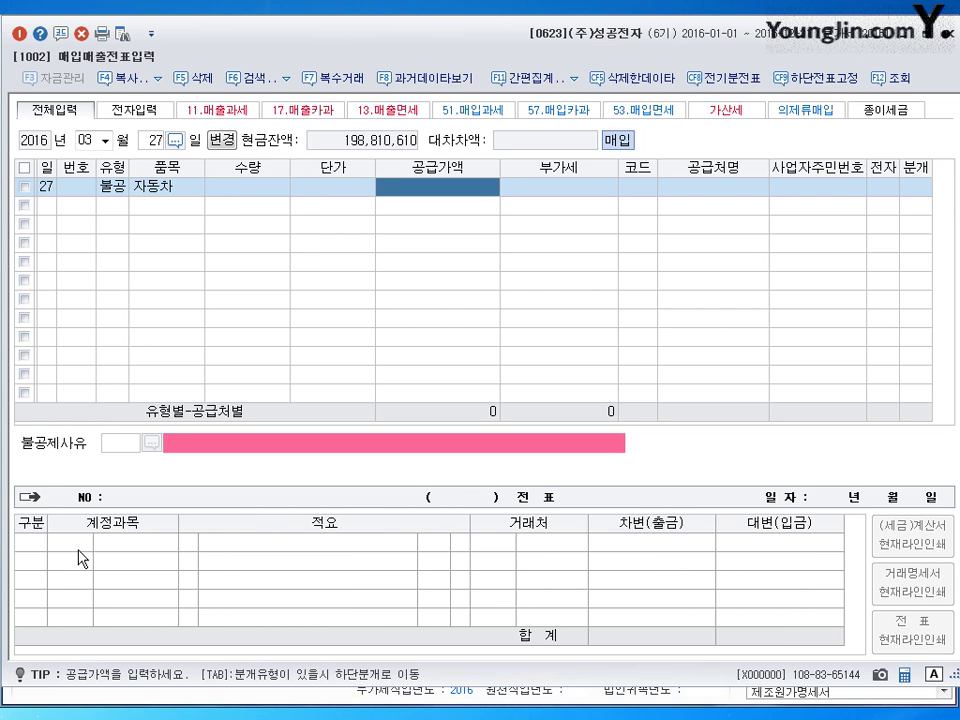
type("10000000")
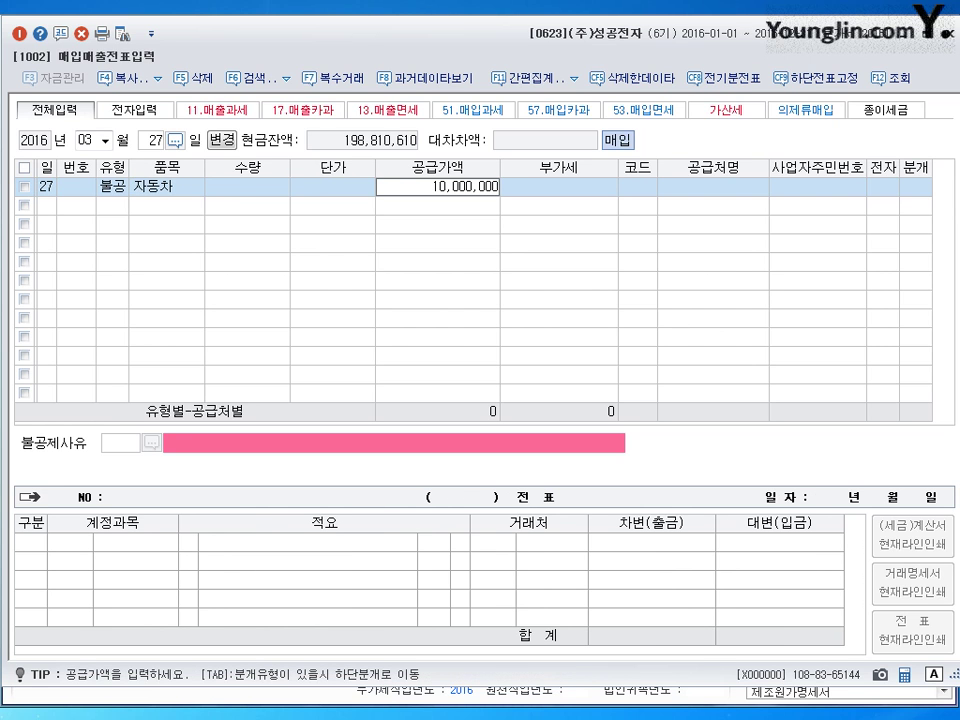
key("Return")
key("Return")
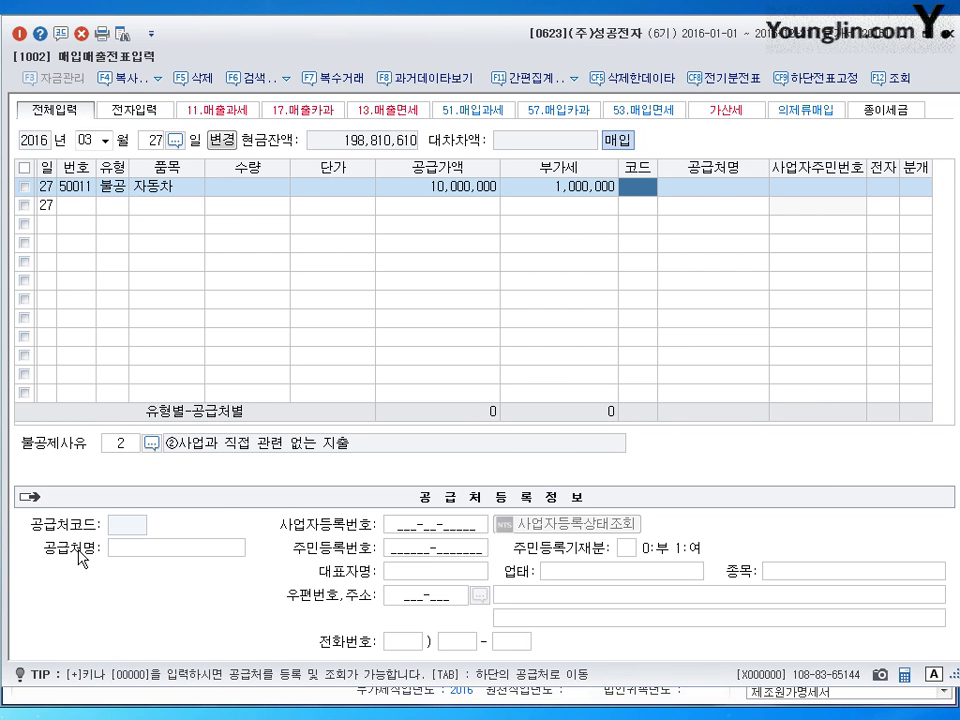
type("써치")
key("Return")
key("Escape")
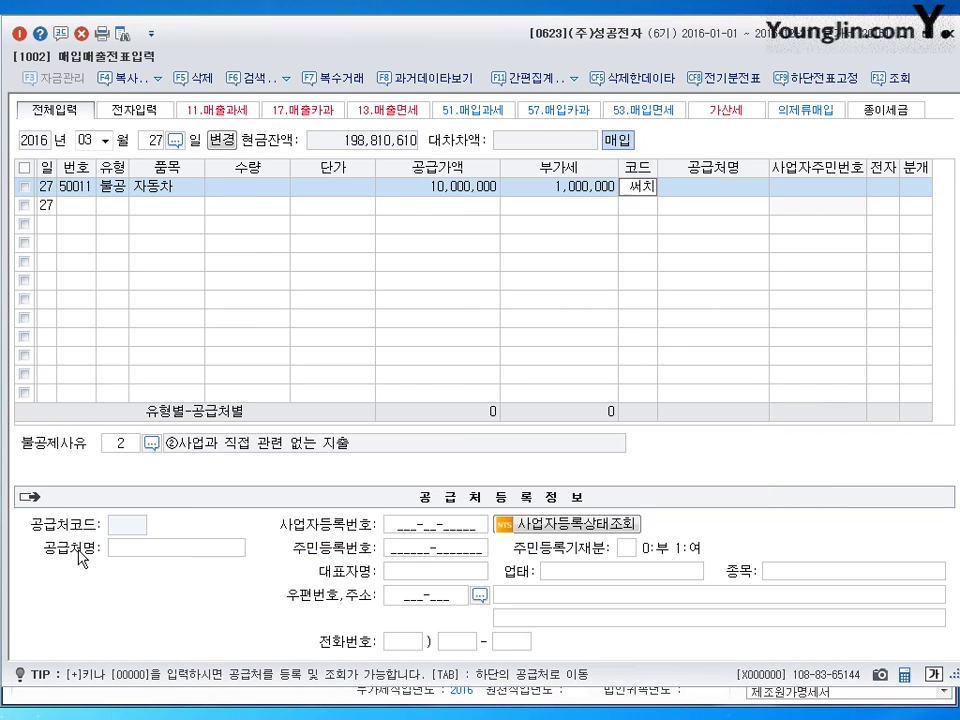
key("Return")
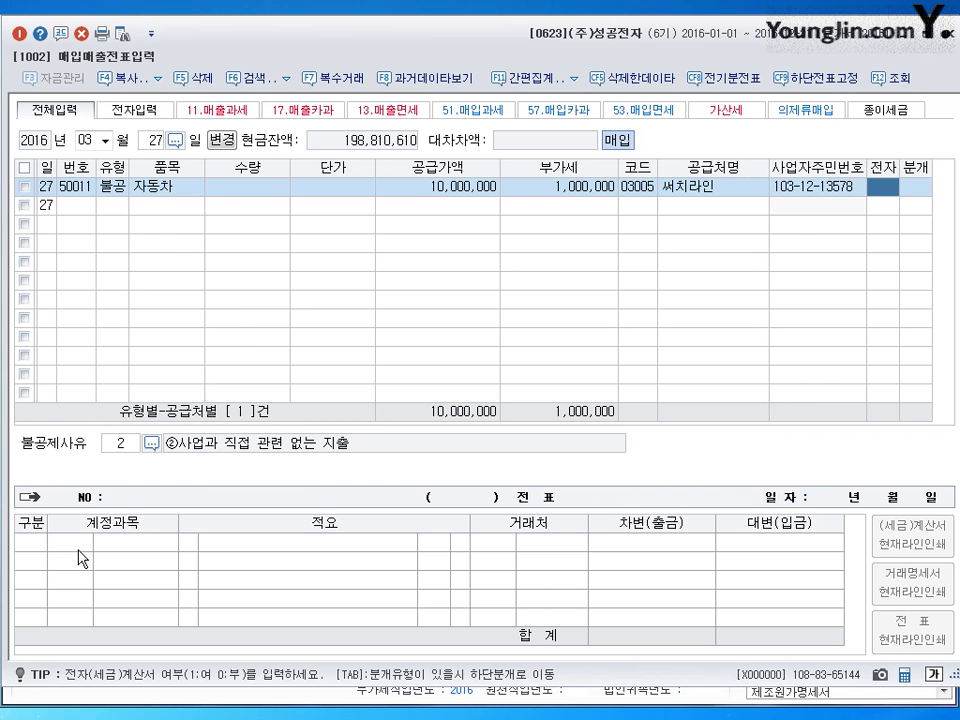
Mark it electronically invoiced with non-deductible reason 3 (비영업용 소형승용자동차)
type("1")
key("Return")
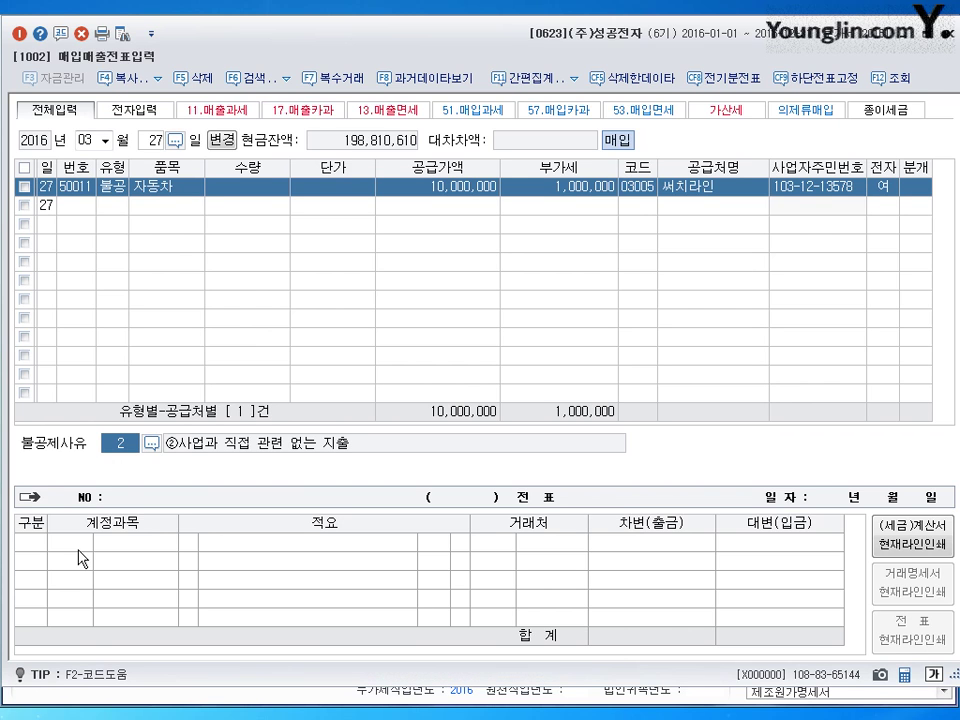
left_click(151, 443)
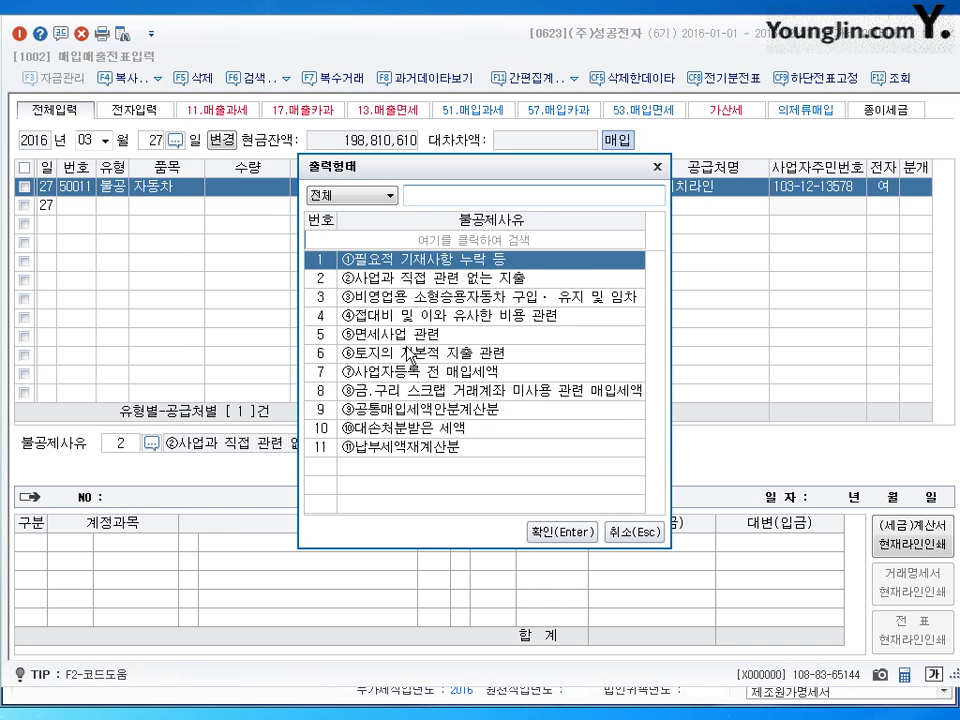
left_click(346, 303)
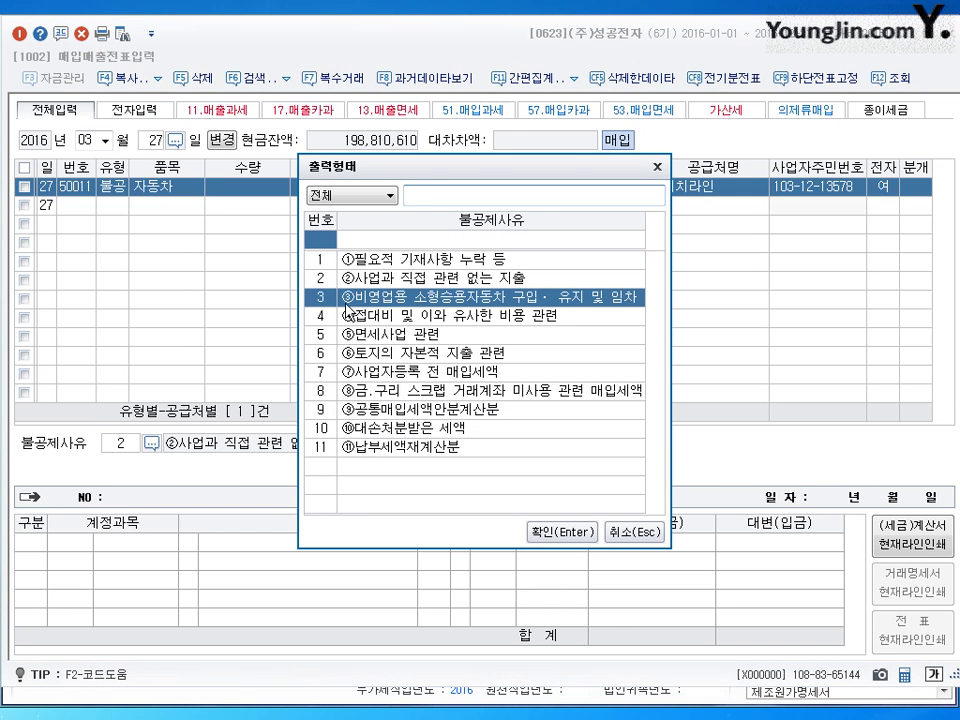
left_click(562, 533)
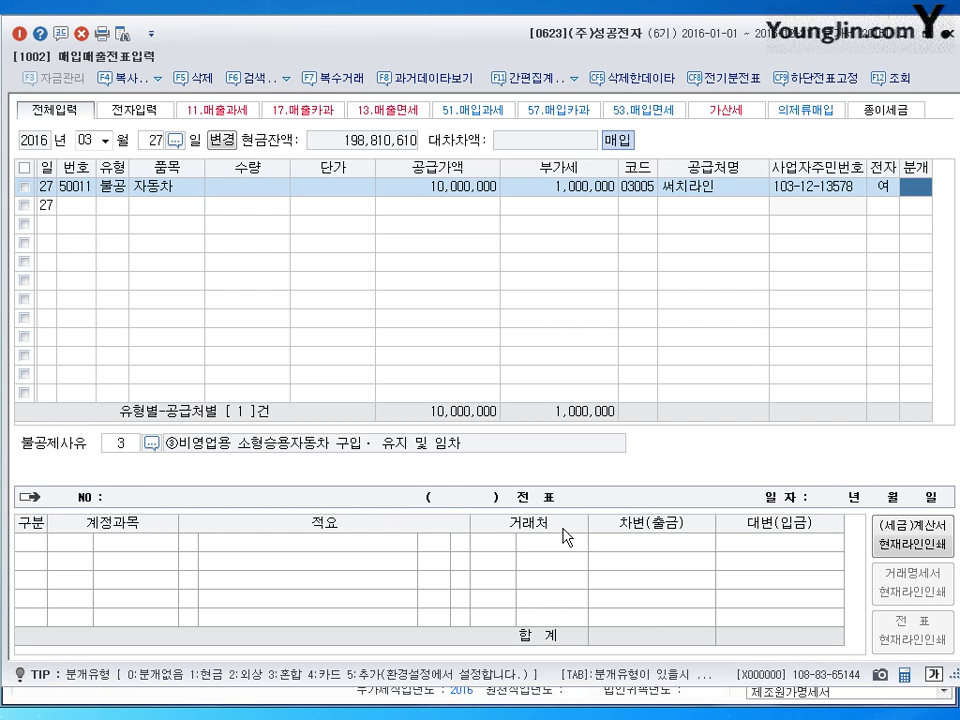
Journalize the car as 0208 차량운반구 debit against 0253 미지급금 credit of 11,000,000
type("3")
key("Return")
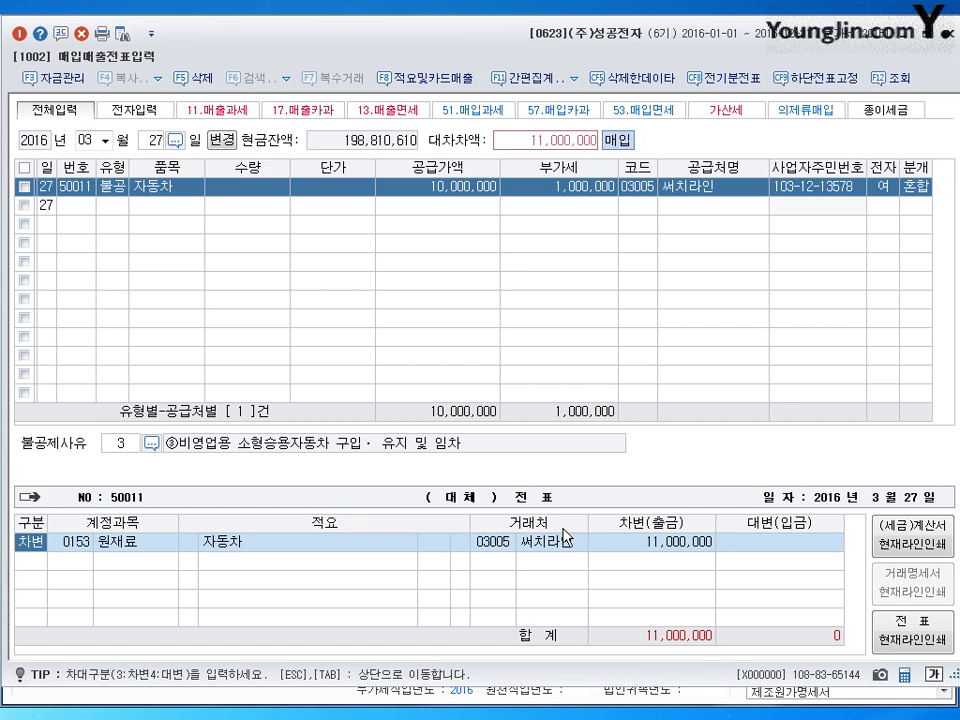
key("Return")
type("208")
key("Return")
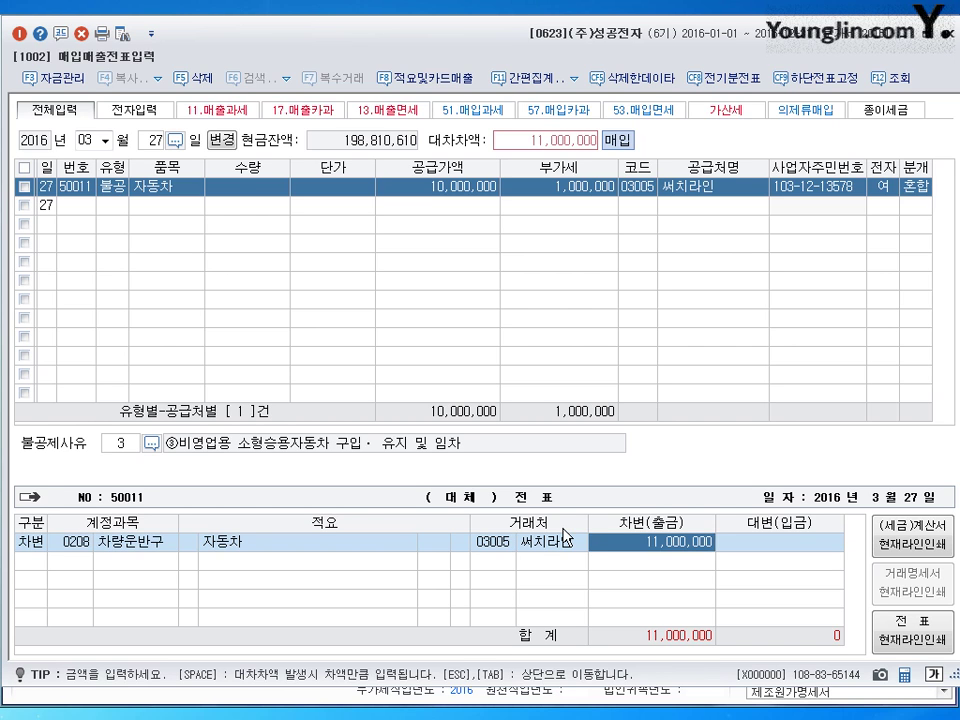
key("Return")
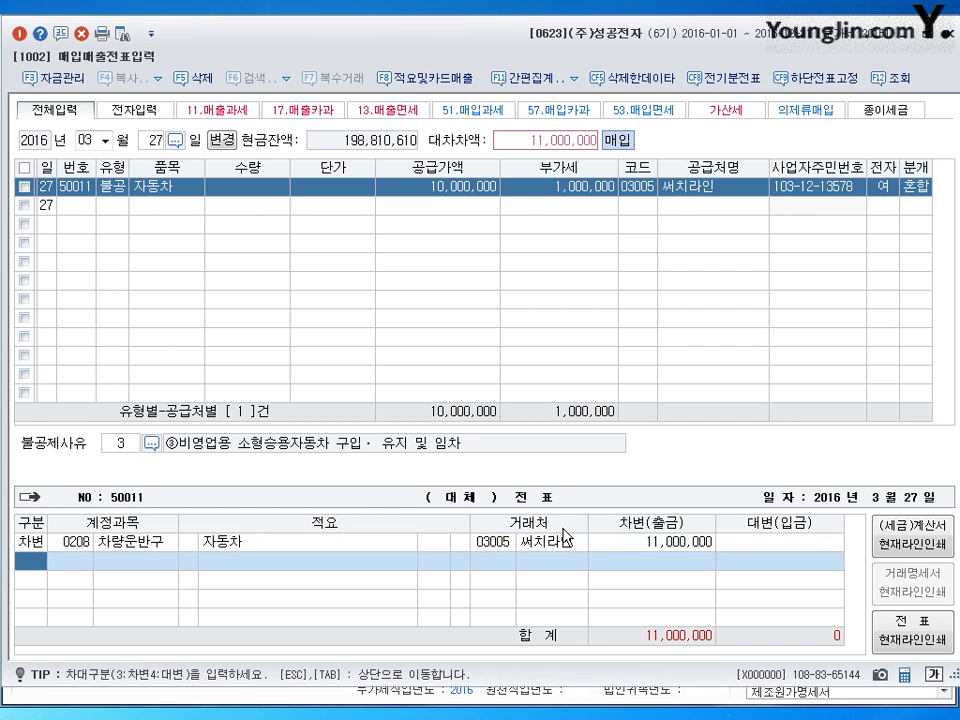
key("4")
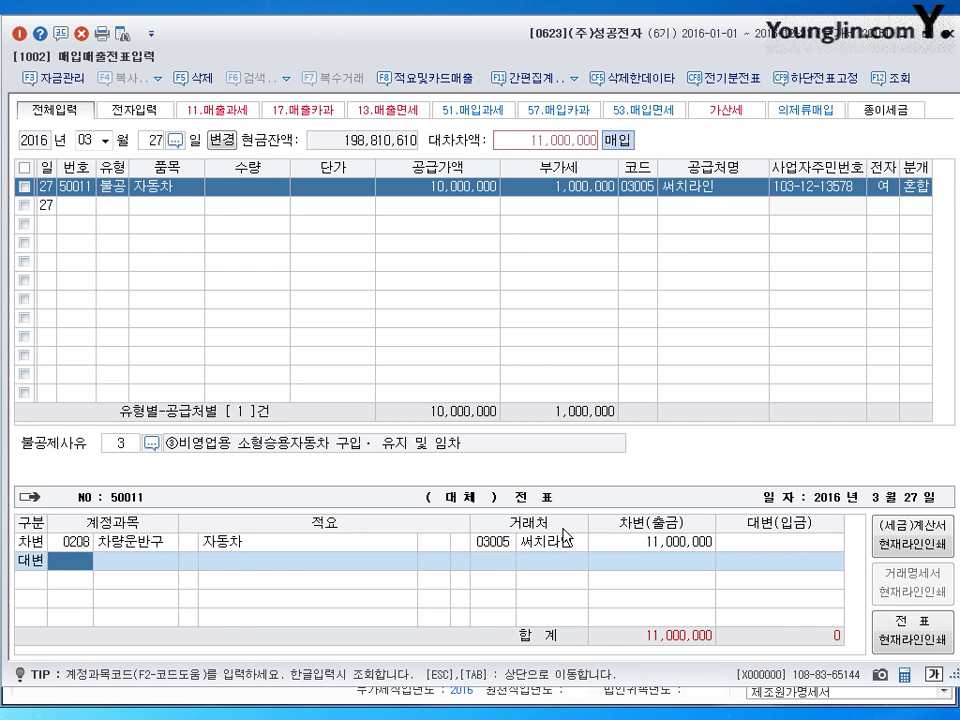
type("253")
key("Return")
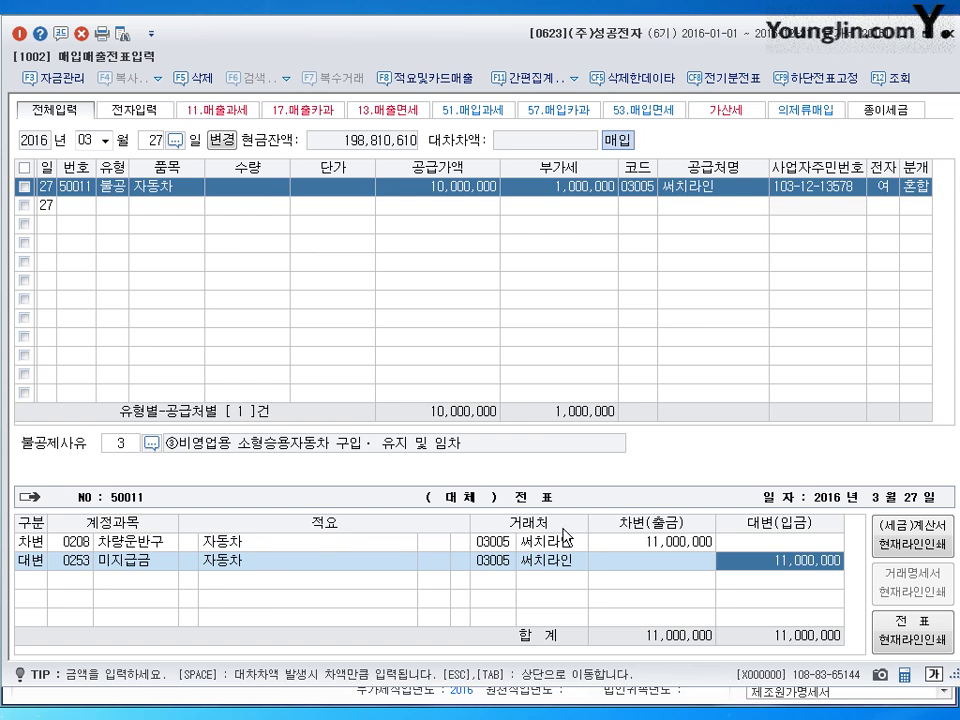
key("Return")
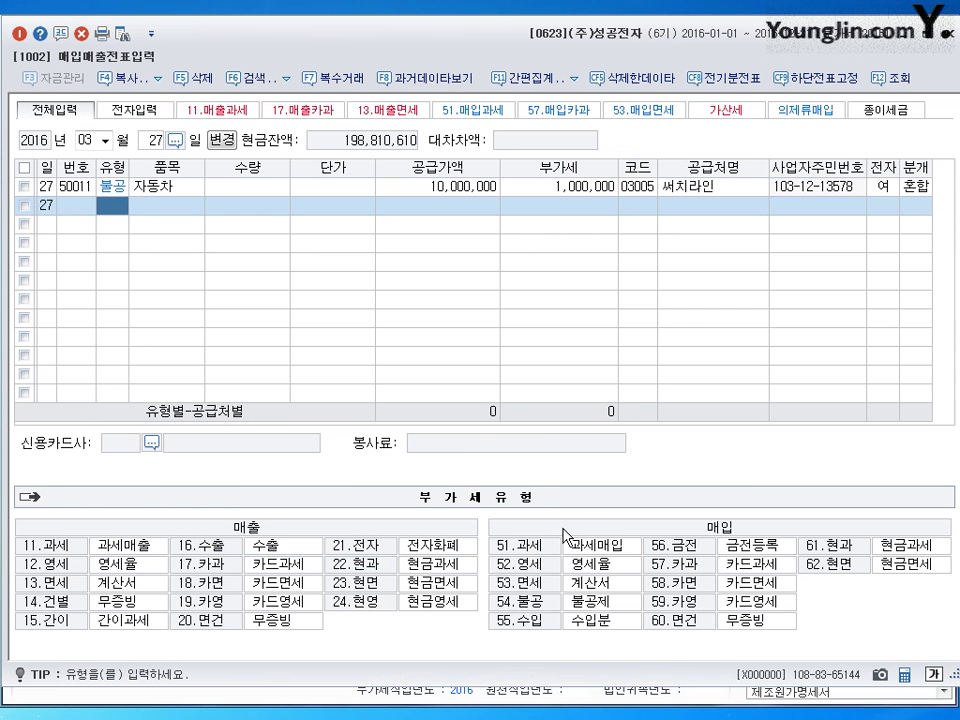
key("Up")
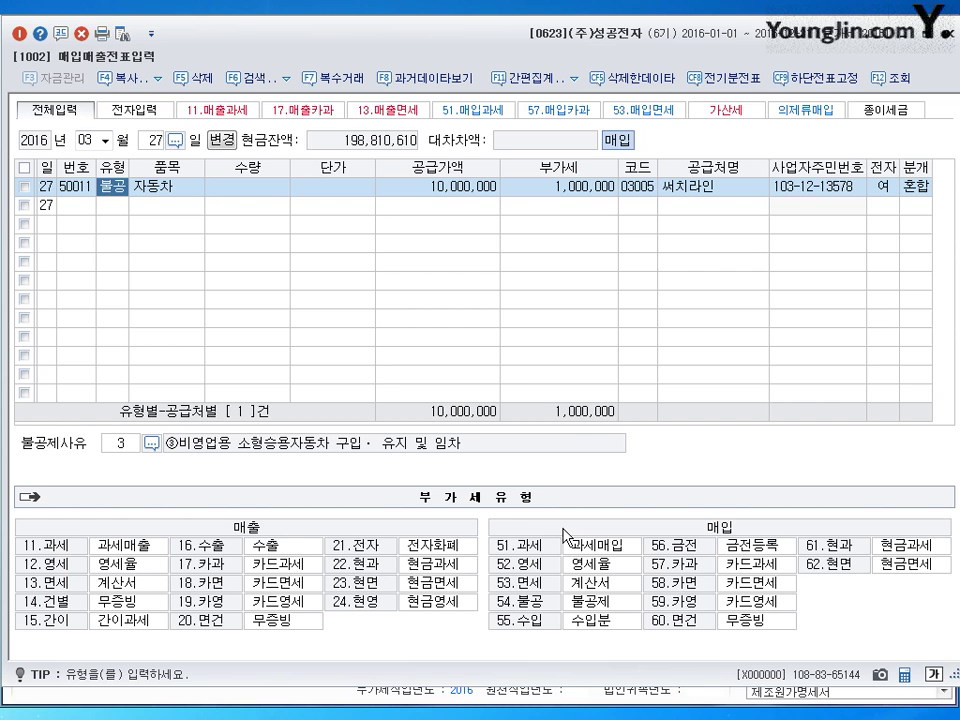
key("Escape")
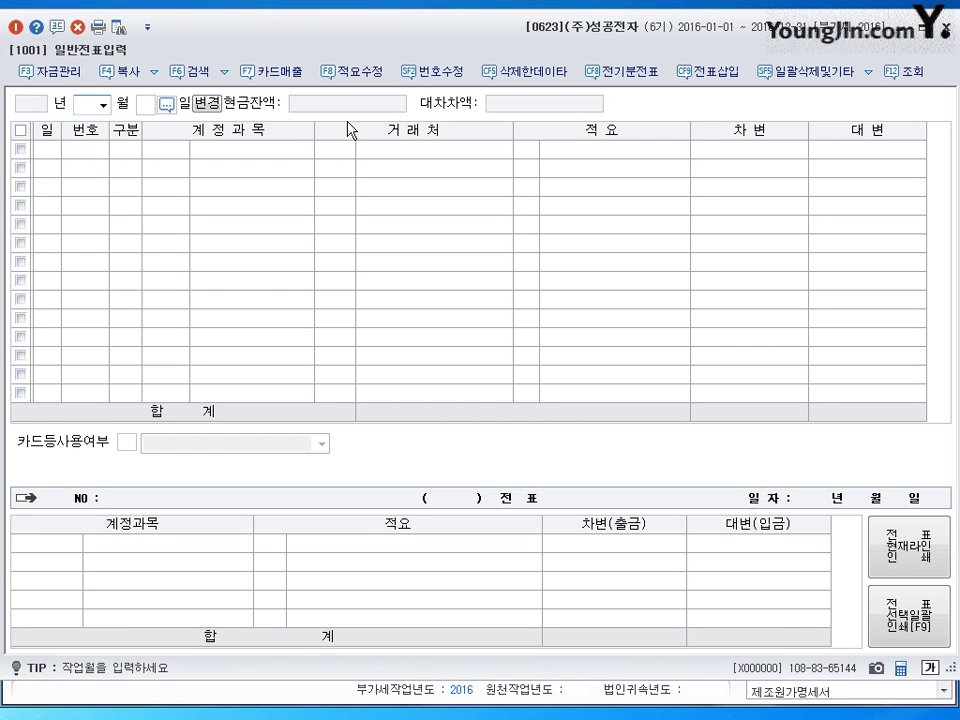
On the January 29 voucher, change the debit account to 0515 가스수도료 at 30,000
type("01")
key("Return")
type("29")
key("Return")
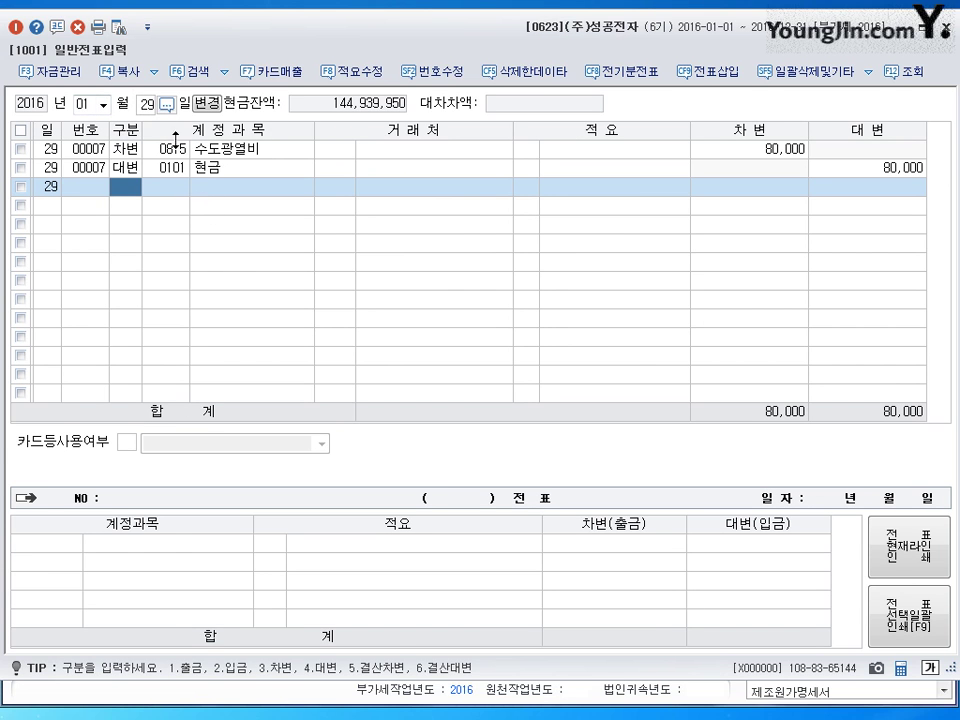
left_click(166, 149)
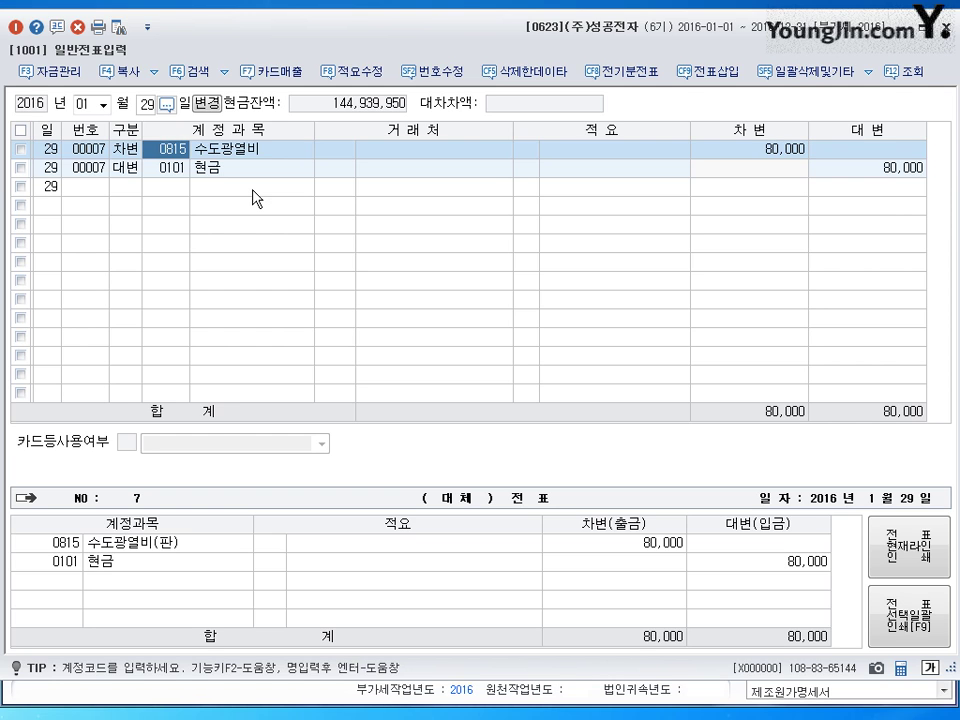
type("515")
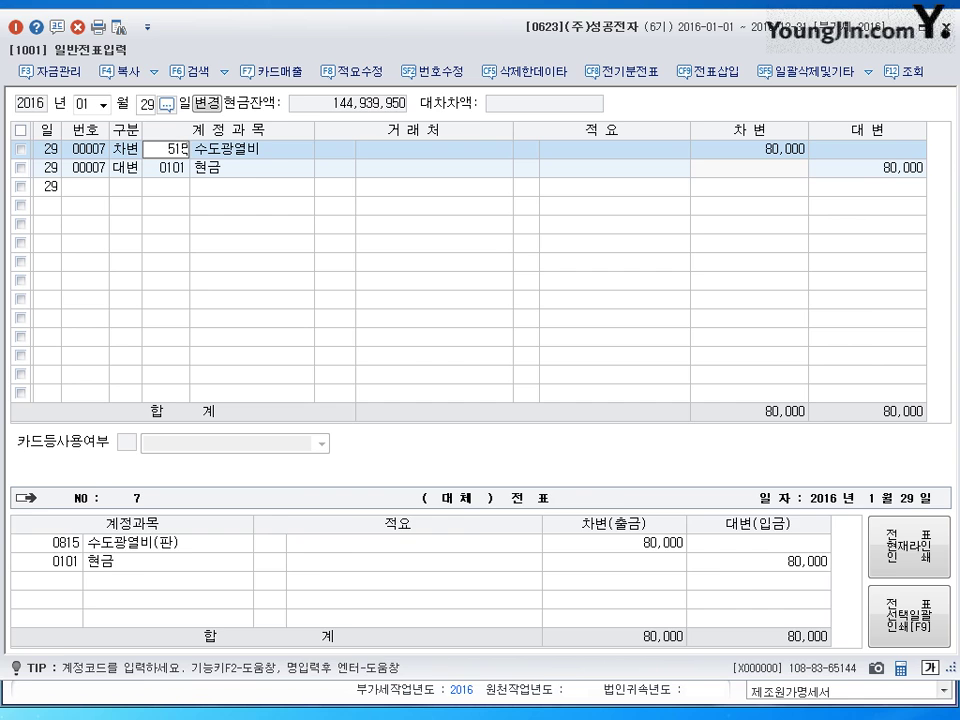
key("Return")
key("Return")
key("Return")
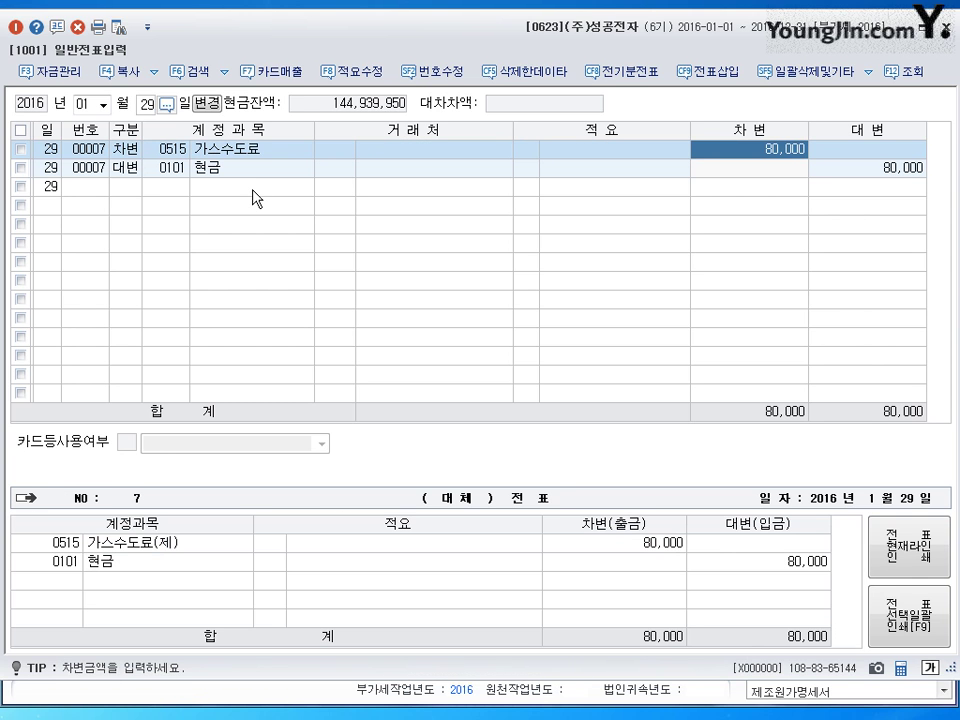
type("30")
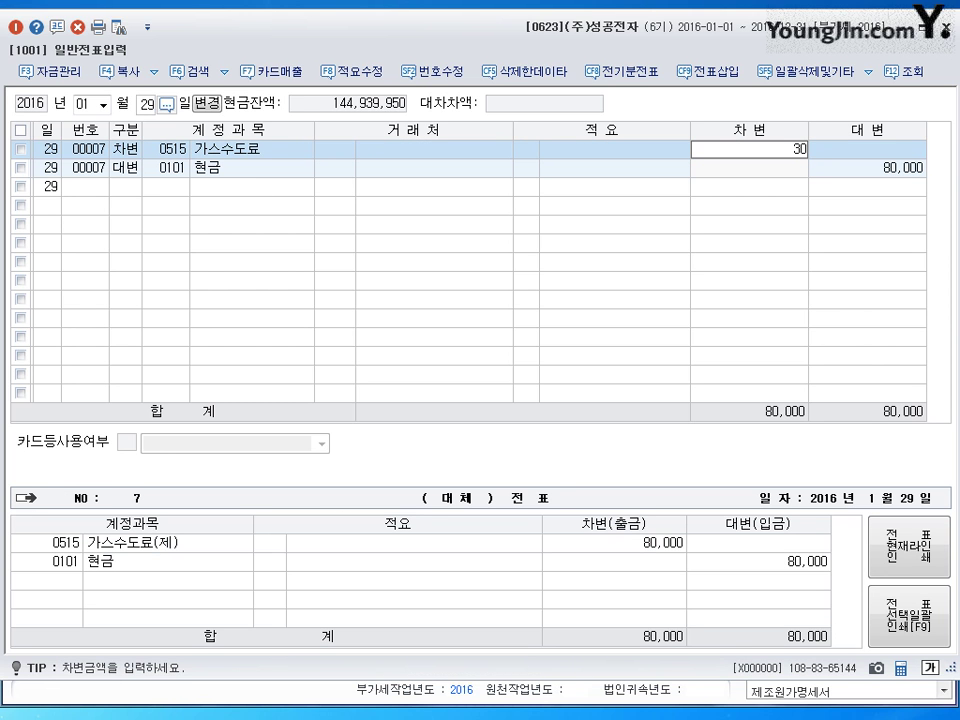
type(",000")
key("Return")
Insert a debit line for 전력비 of 50,000 above the cash line
left_click(700, 71)
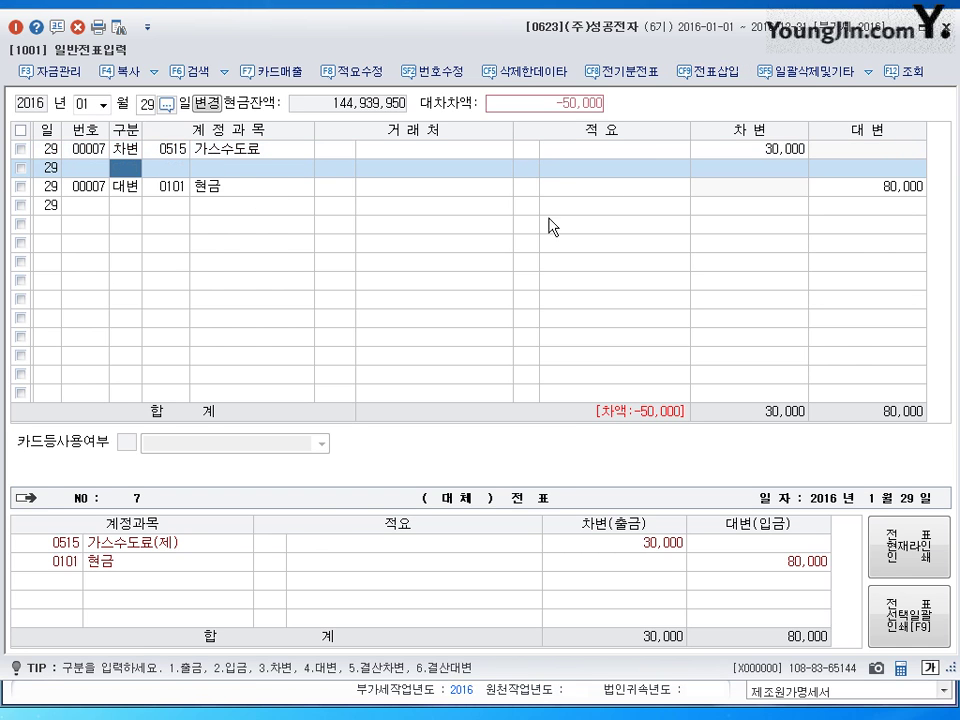
type("3")
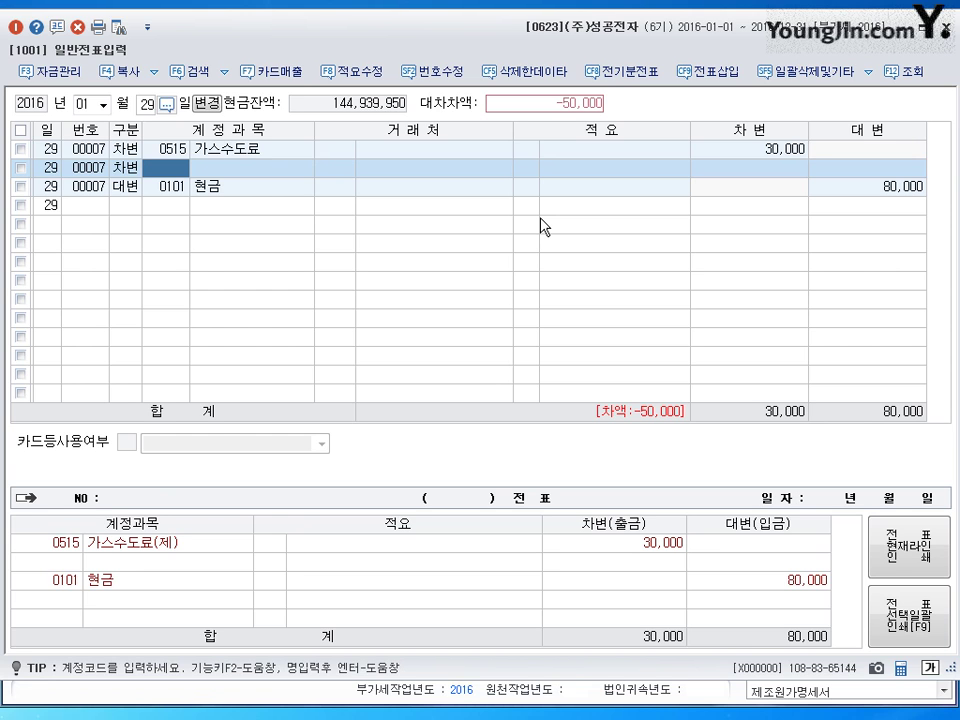
type("전력")
key("Return")
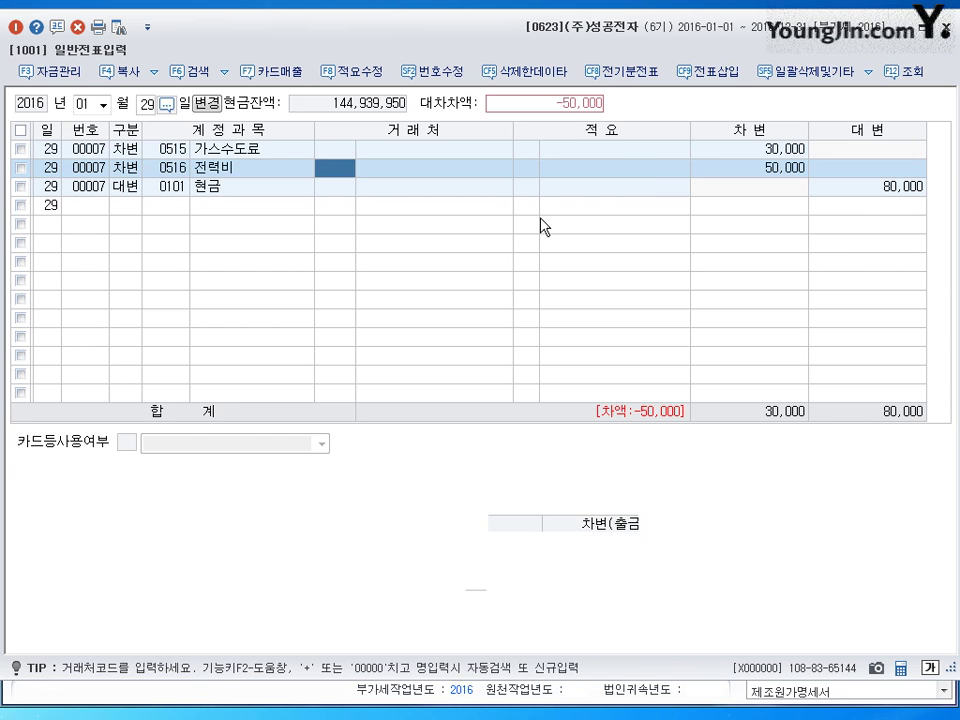
key("Down")
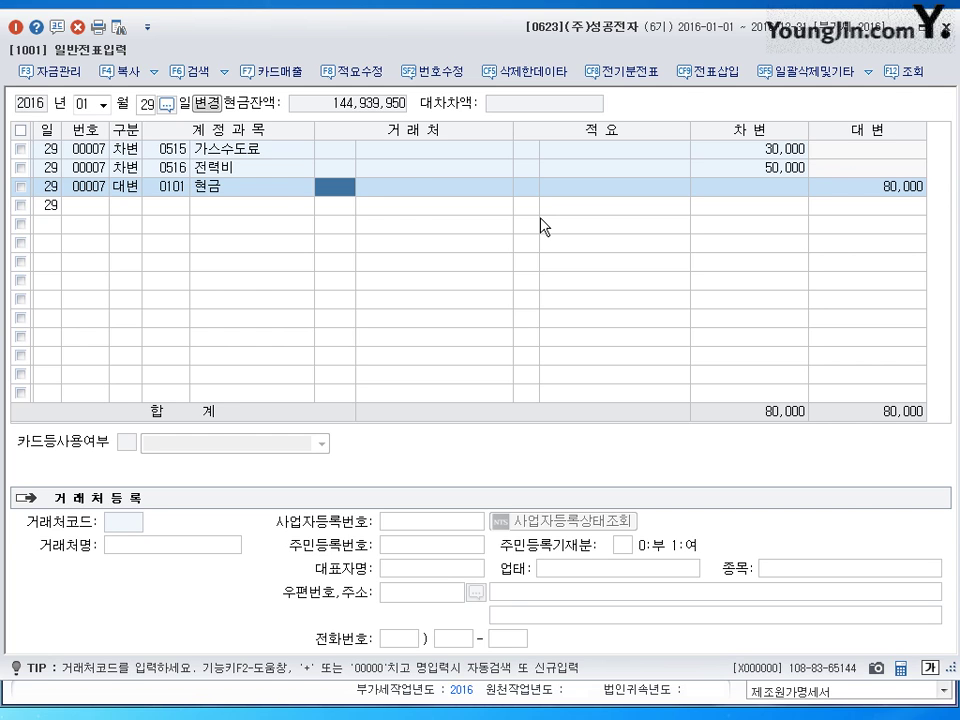
Start a February 18 cash-payment line on account 0512 여비교통비
left_click(85, 101)
type("2")
key("Return")
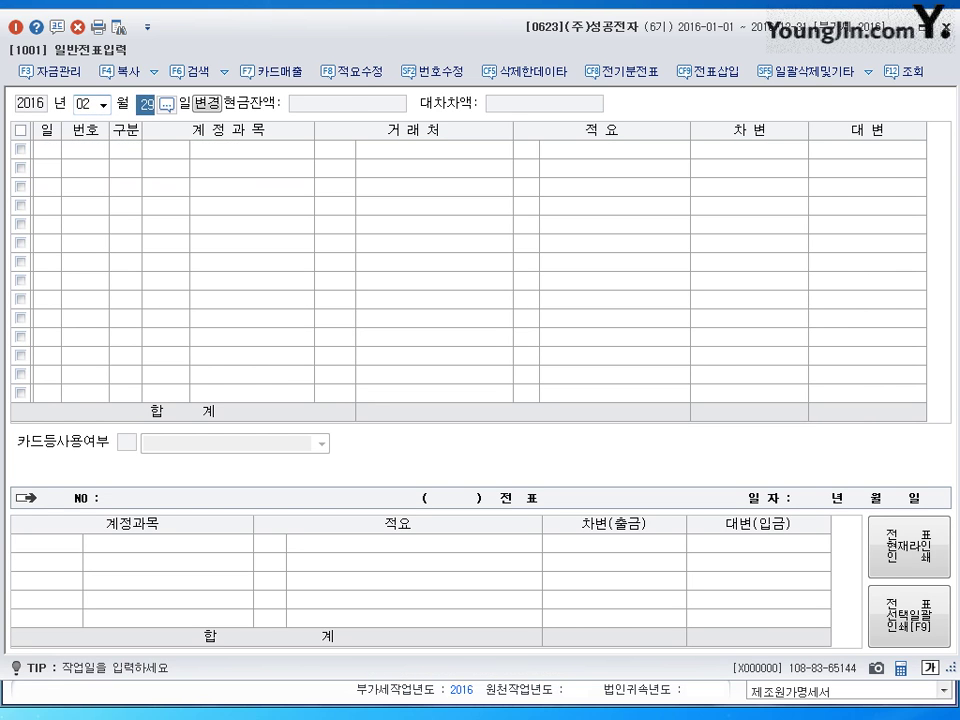
type("18")
key("Return")
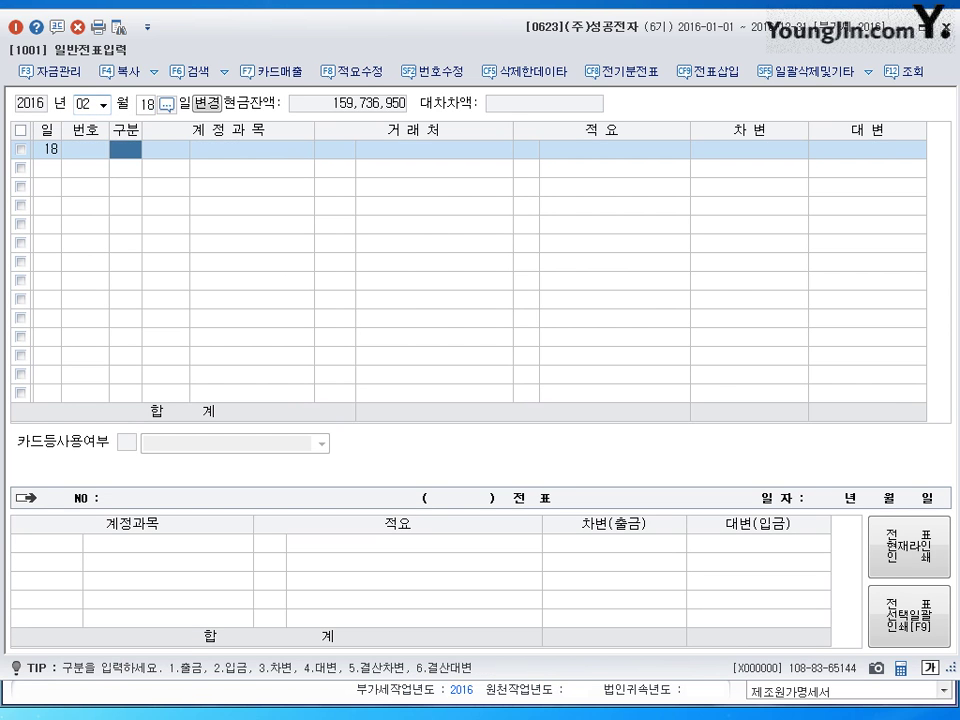
type("1")
key("Return")
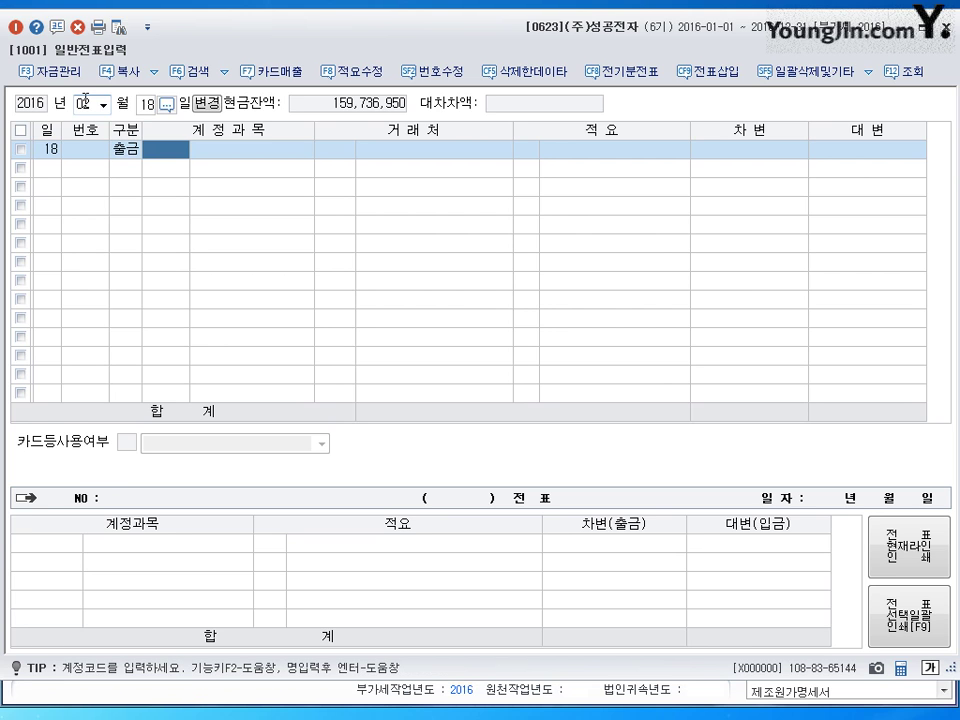
type("512")
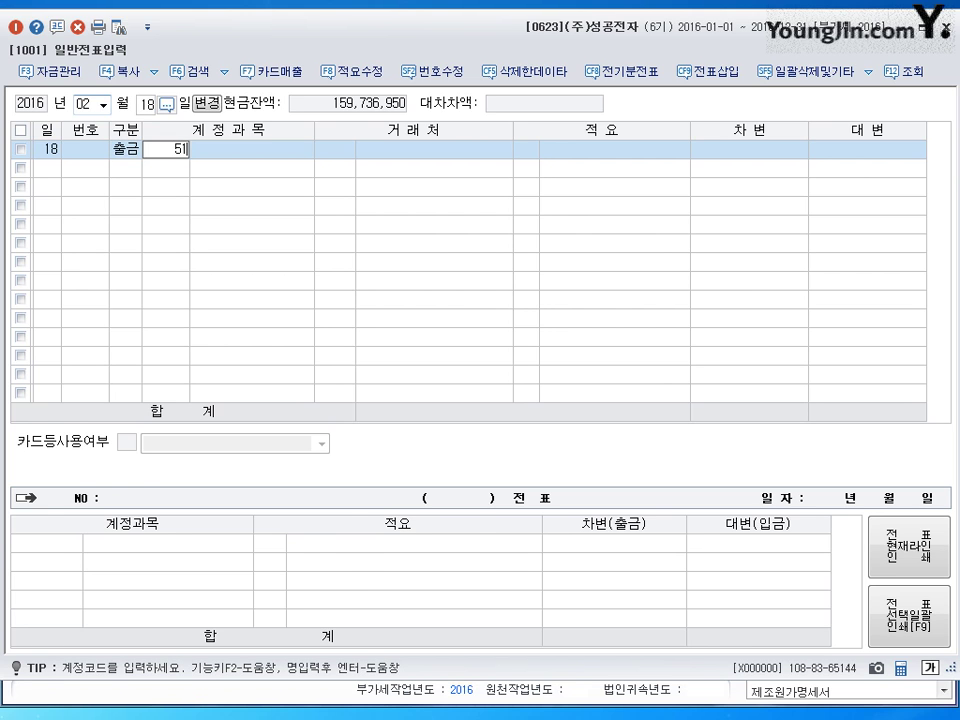
key("Return")
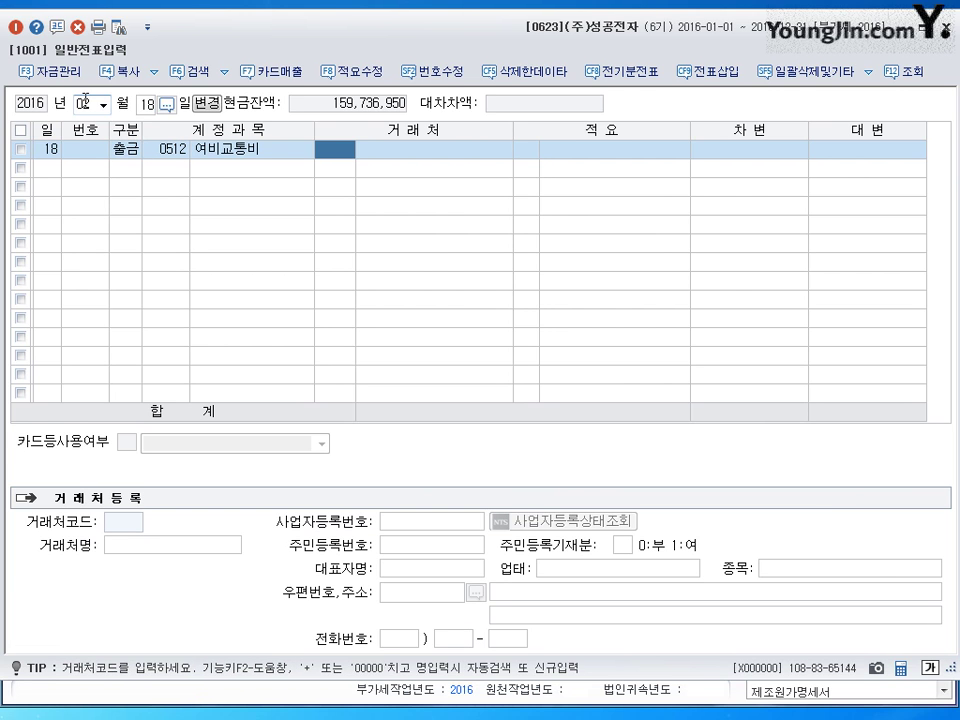
Save the 50,000 travel expense amount, then switch the journal to March
key("Left")
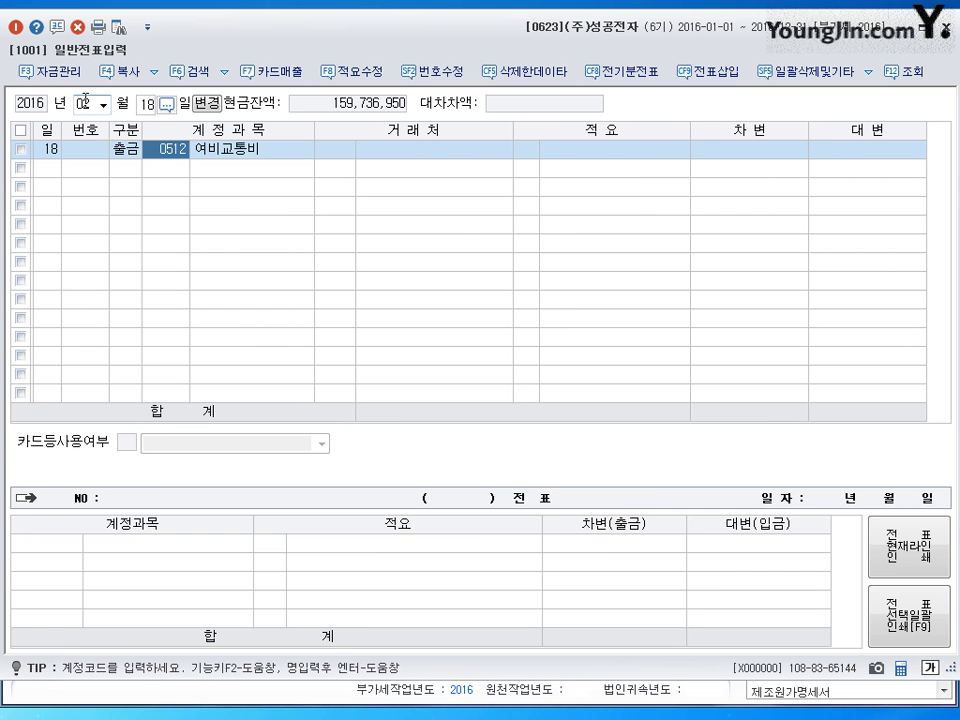
key("Right")
key("Left")
key("Return")
key("Return")
key("Return")
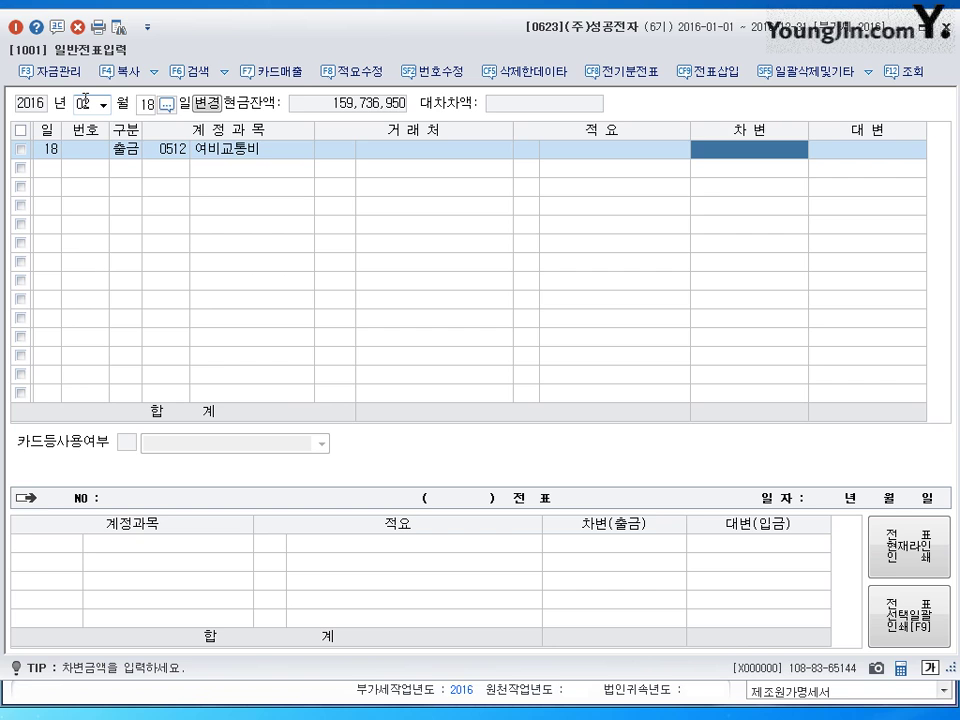
type("500000")
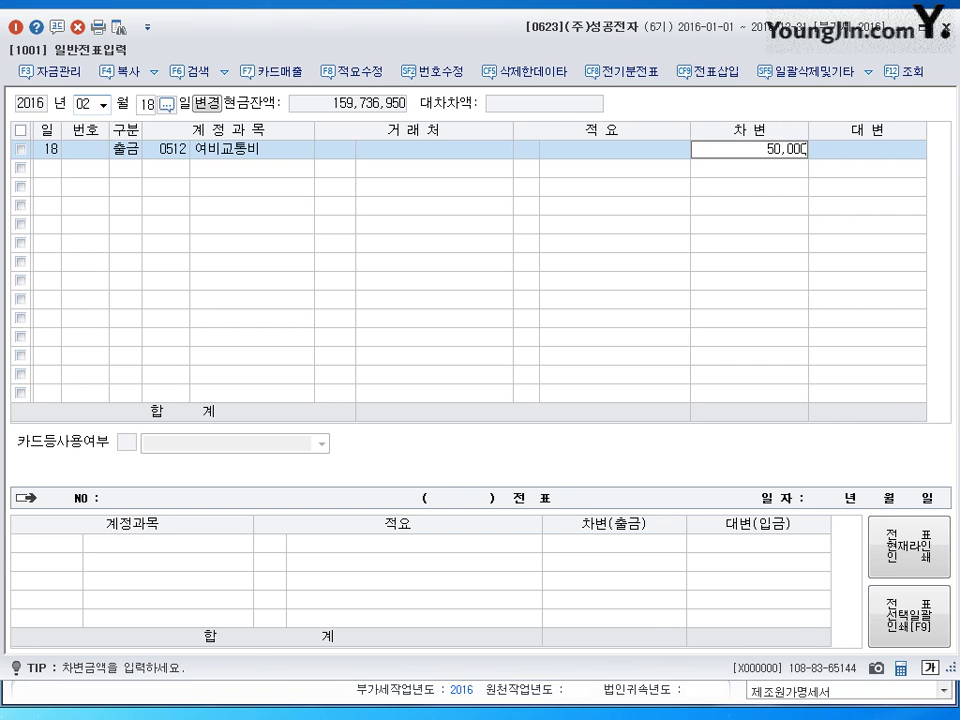
key("Return")
key("Up")
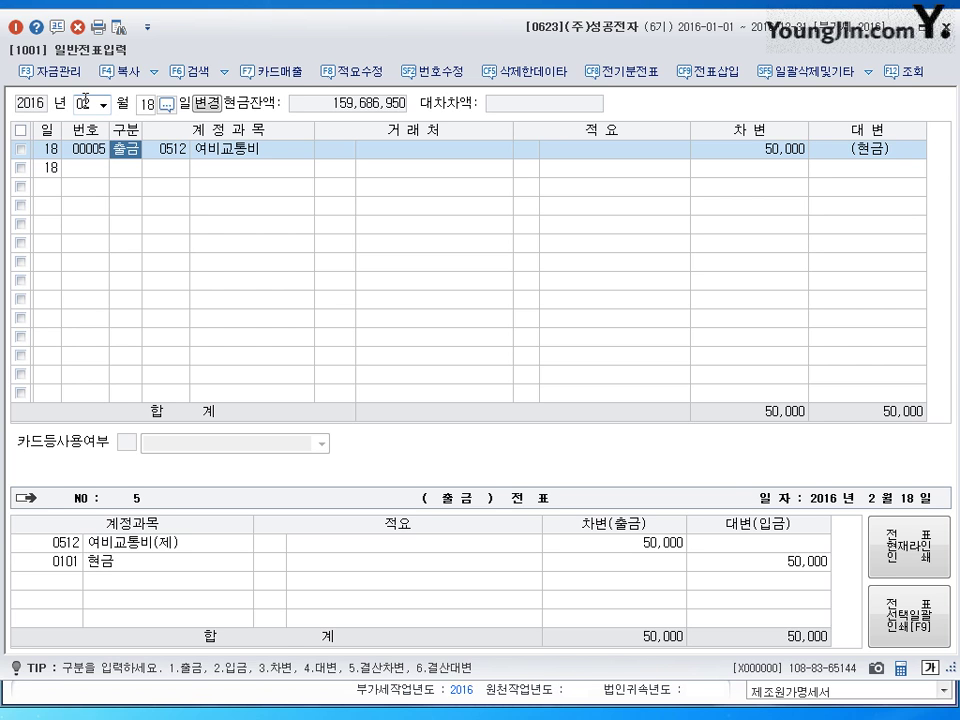
type("03")
key("Return")
Delete both lines of the March 17 소모품비 550,000 cash voucher and close the journal
type("1")
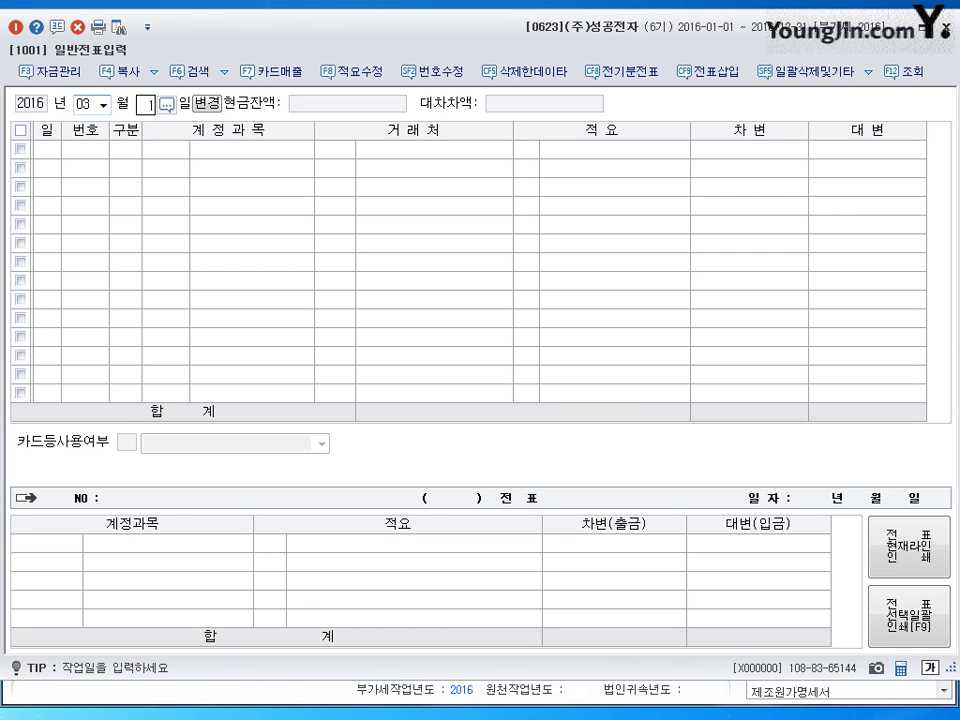
type("7")
key("Return")
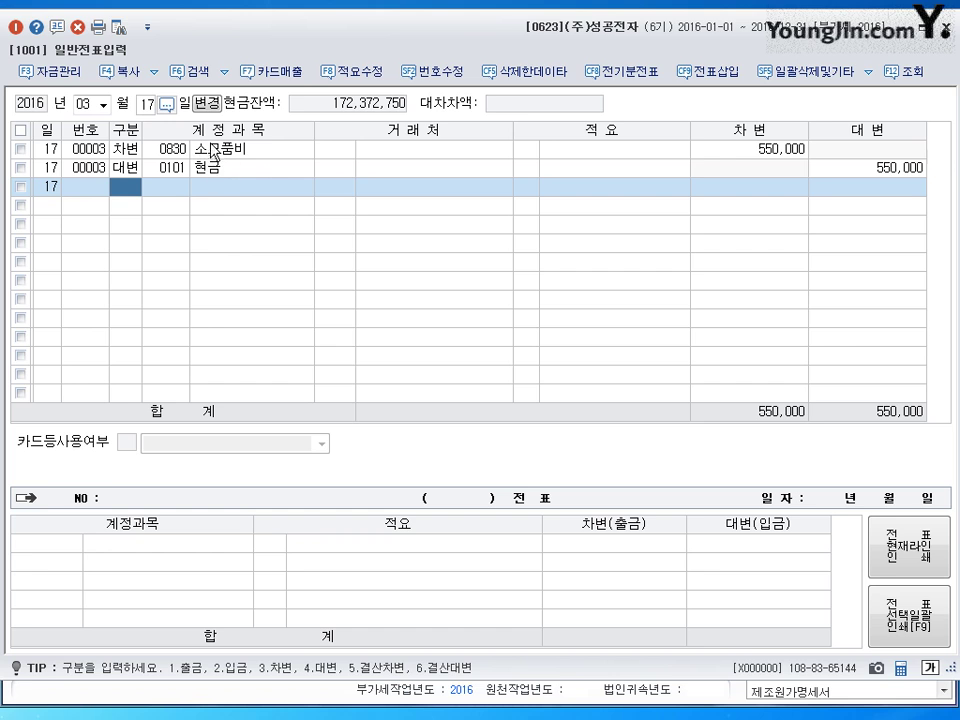
left_click(20, 149)
left_click(20, 168)
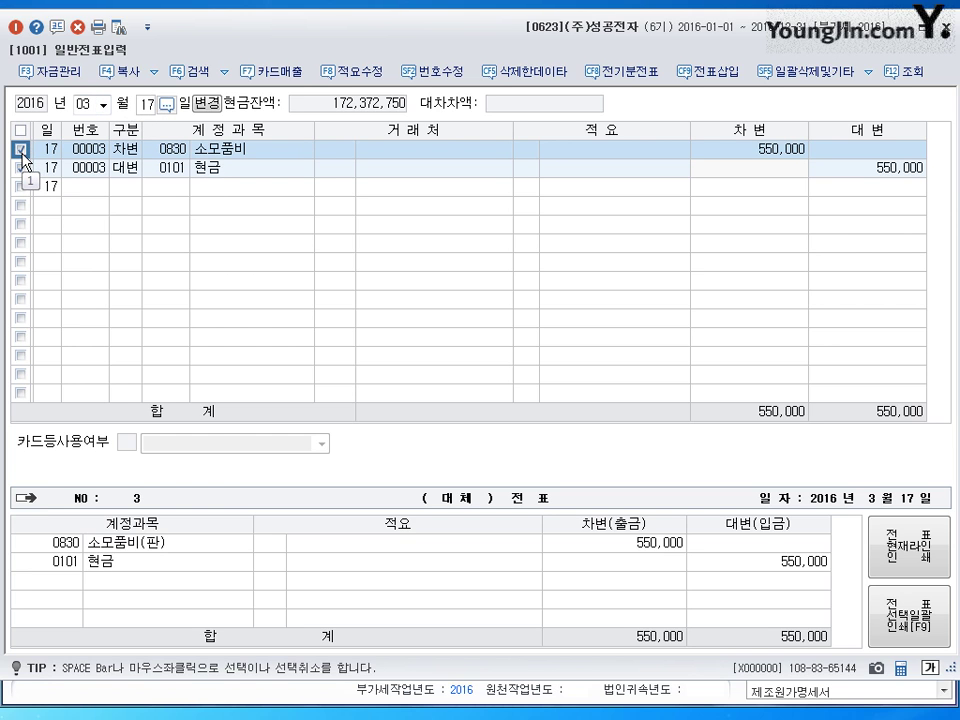
left_click(77, 27)
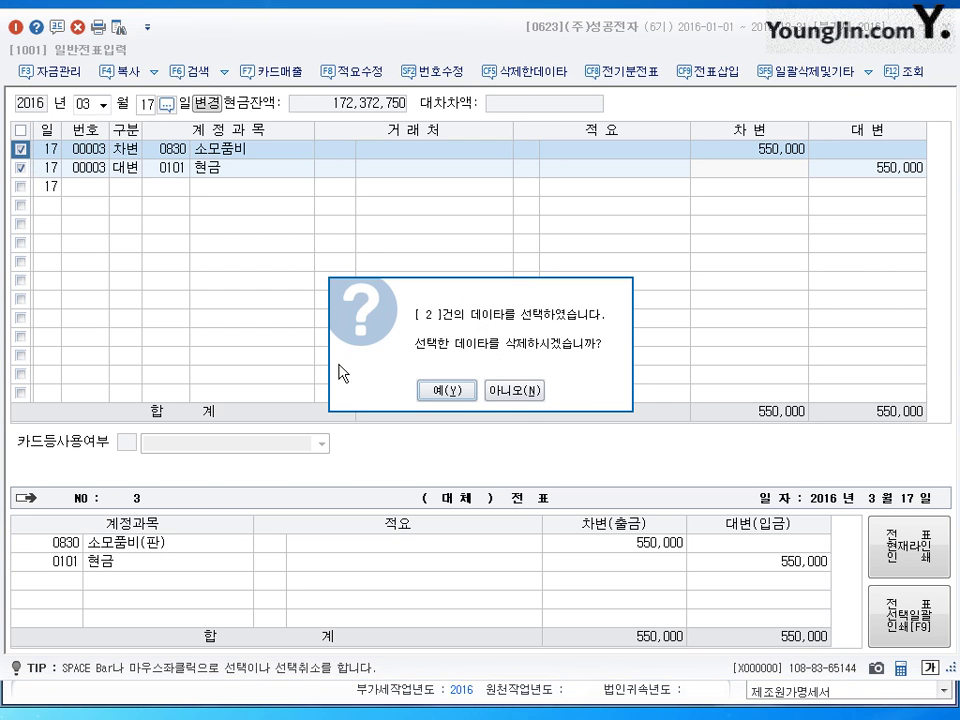
left_click(445, 390)
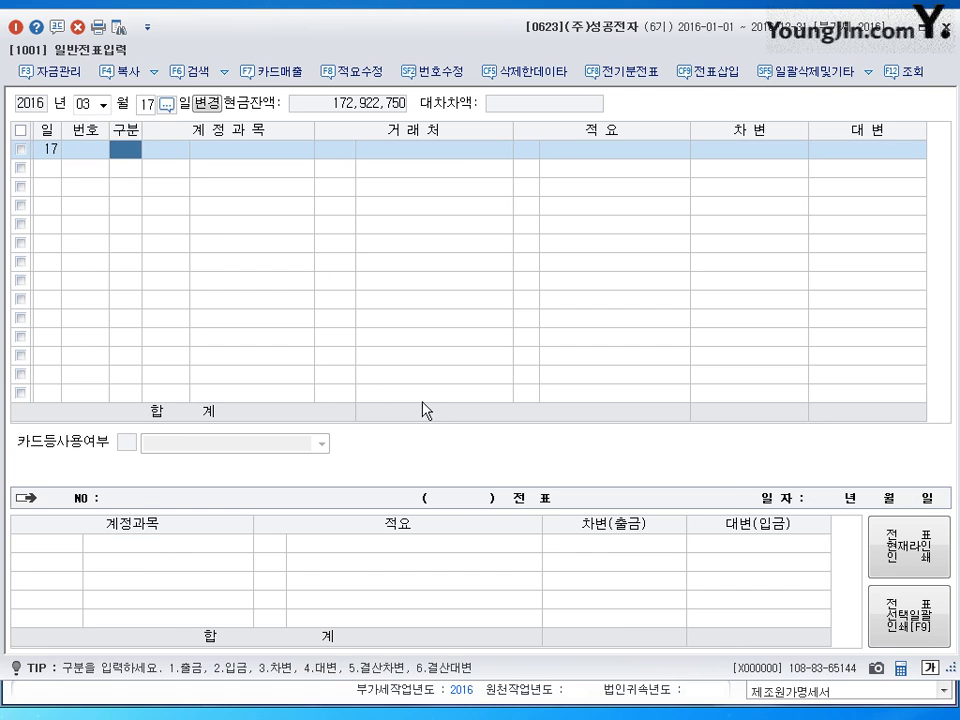
key("Escape")
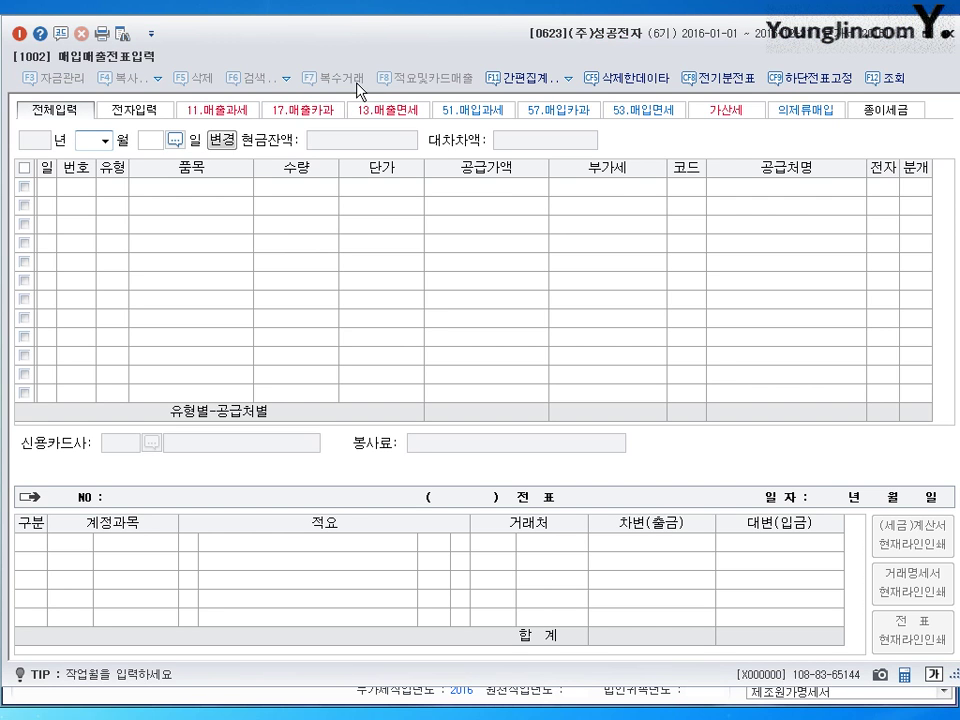
Enter a 17 March type-61 cash-receipt purchase of 소모품 for 550,000, splitting out the VAT
type("3")
key("Return")
type("17")
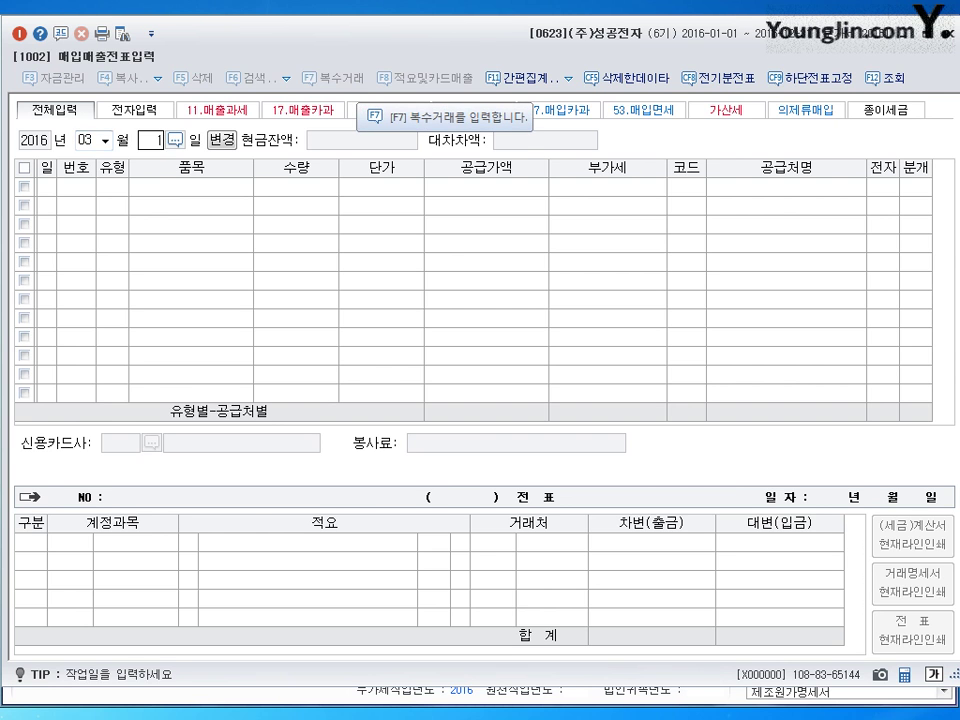
key("Return")
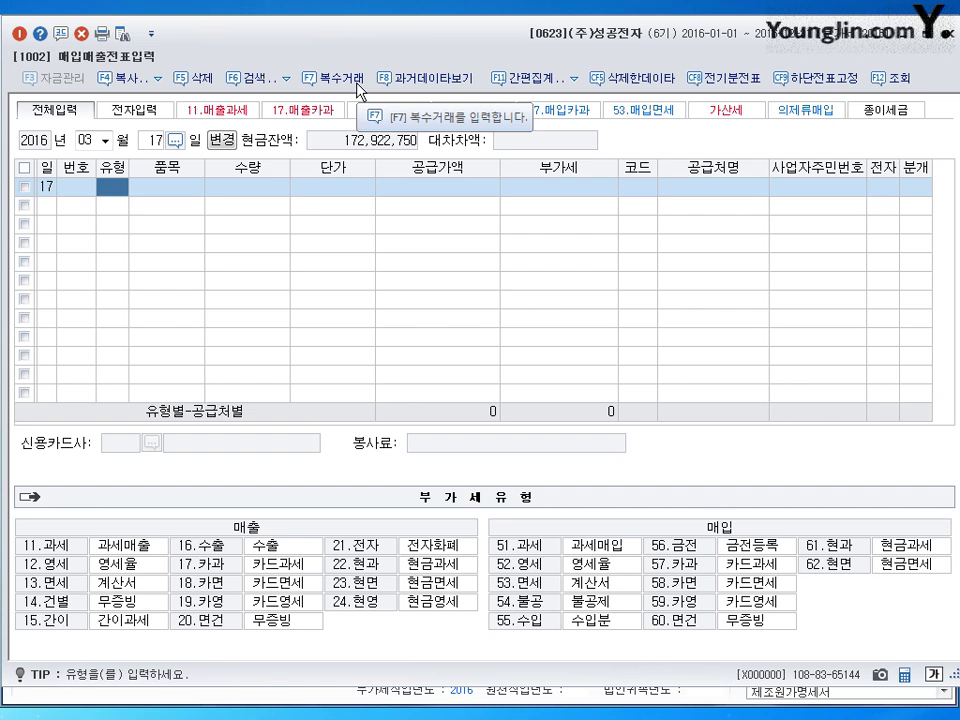
type("61")
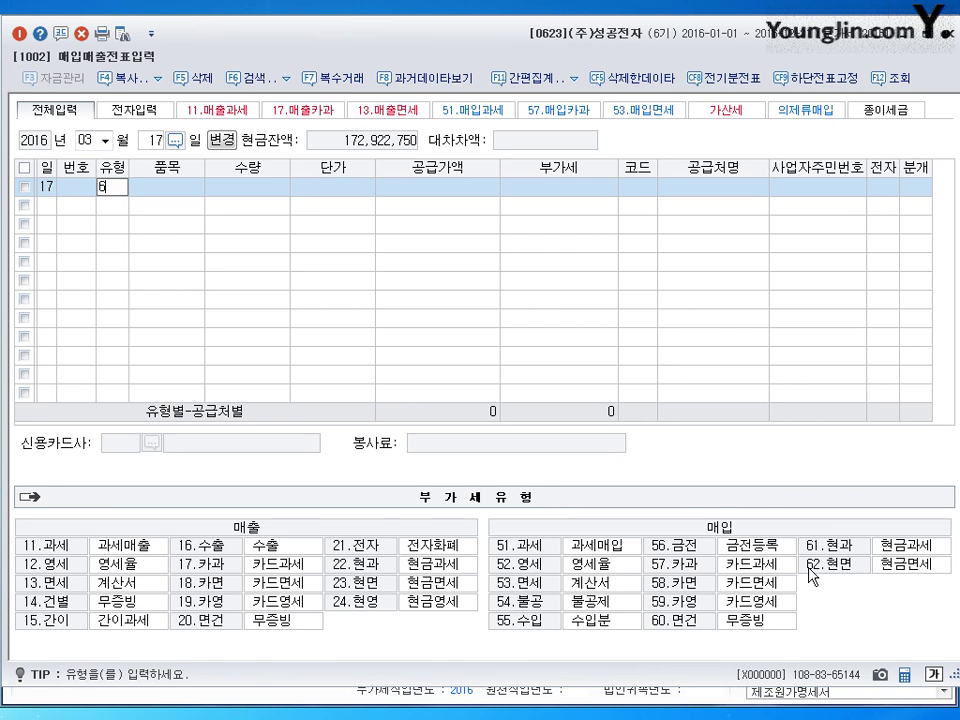
key("Return")
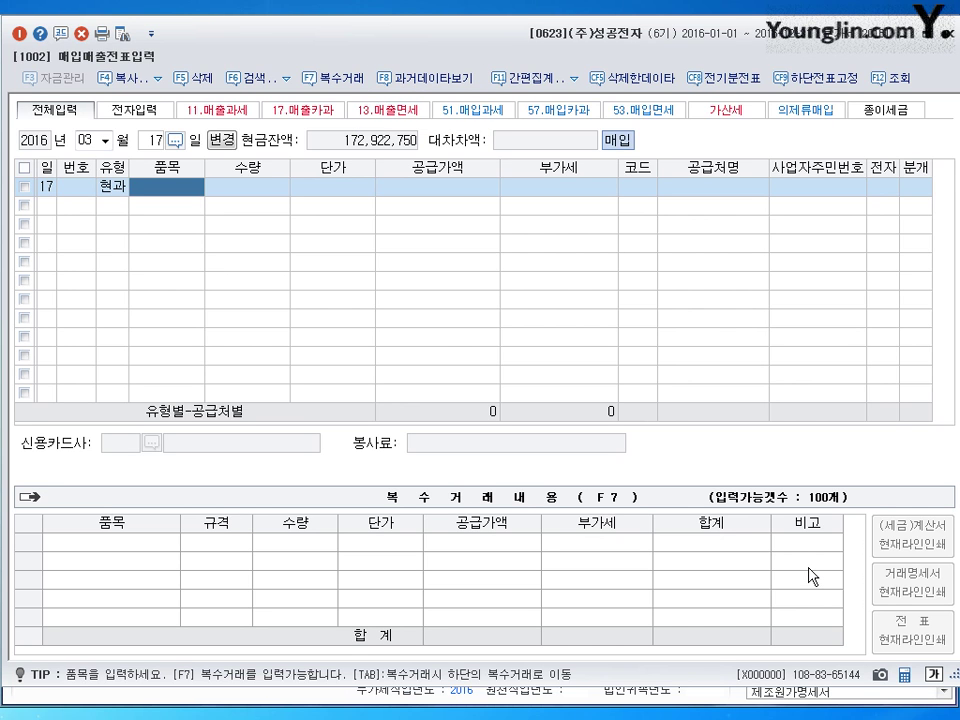
type("소모품")
key("Return")
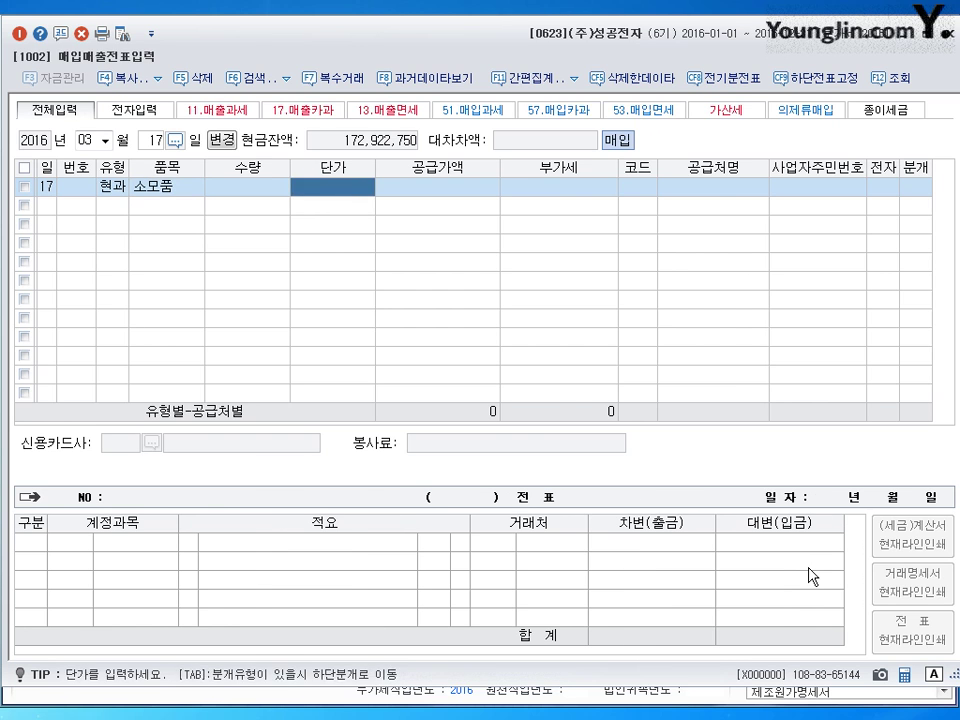
key("Return")
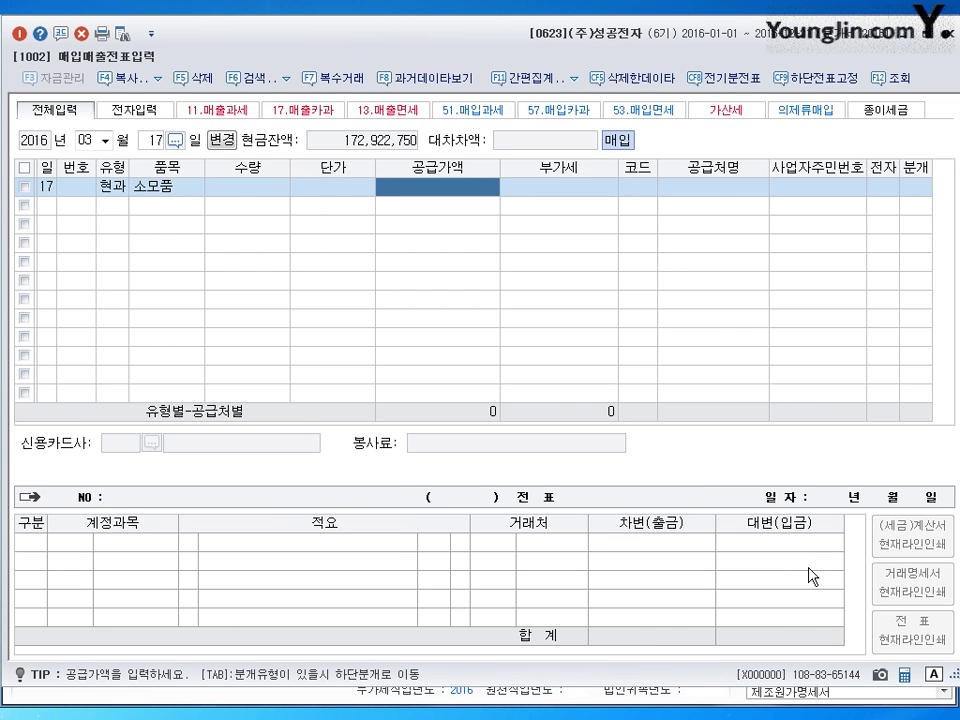
type("5500000")
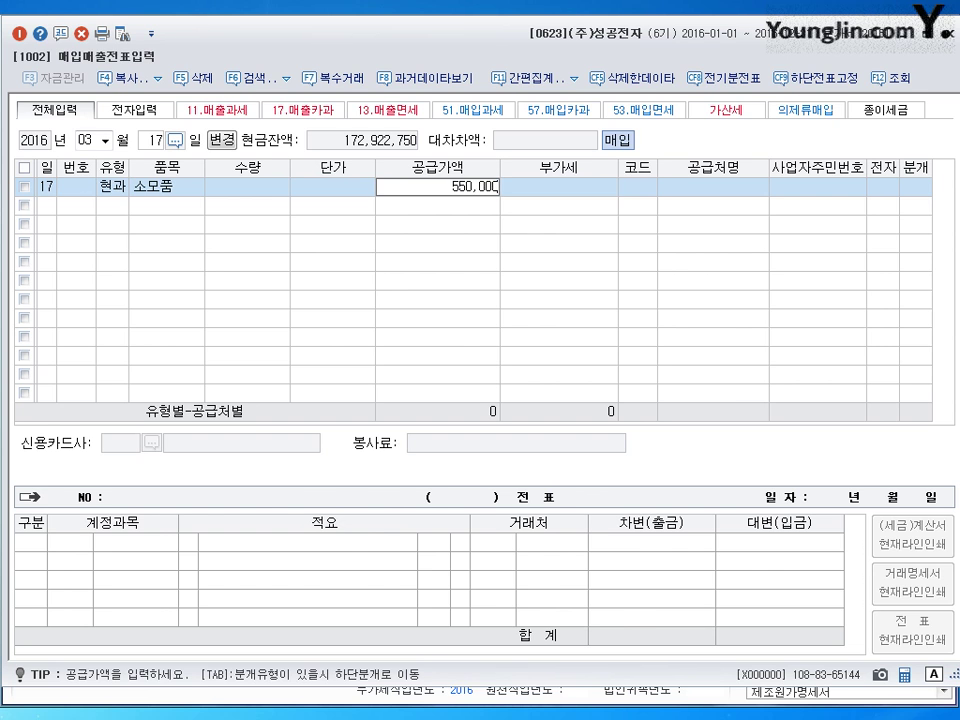
key("Return")
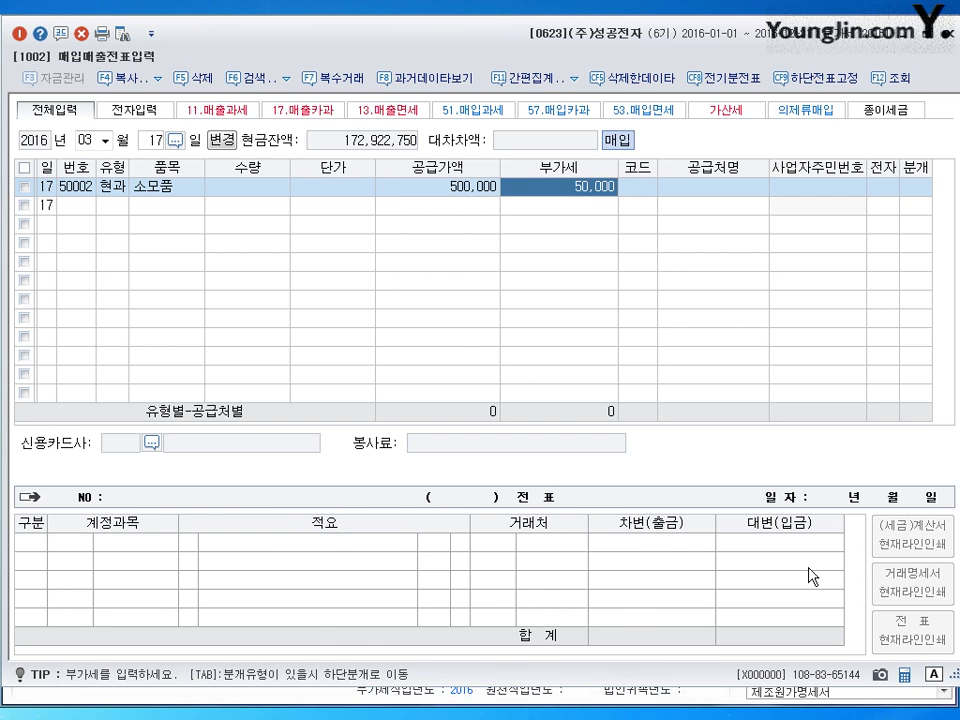
Set (주)미래 as supplier, settle in cash, and charge the expense to 소모품비 (0830)
key("Return")
type("미래")
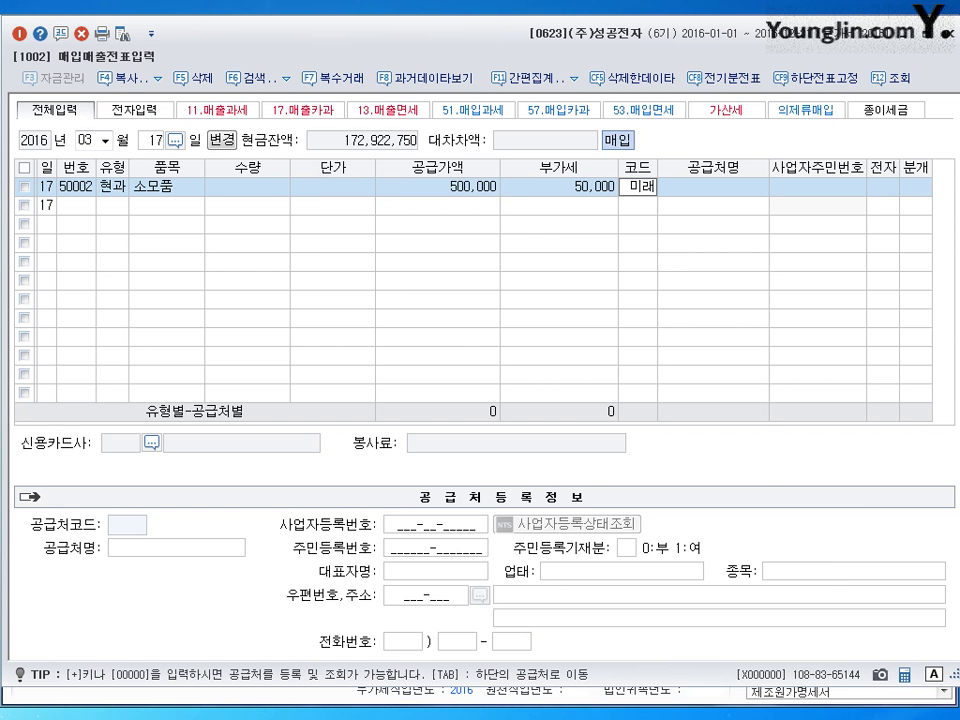
key("Return")
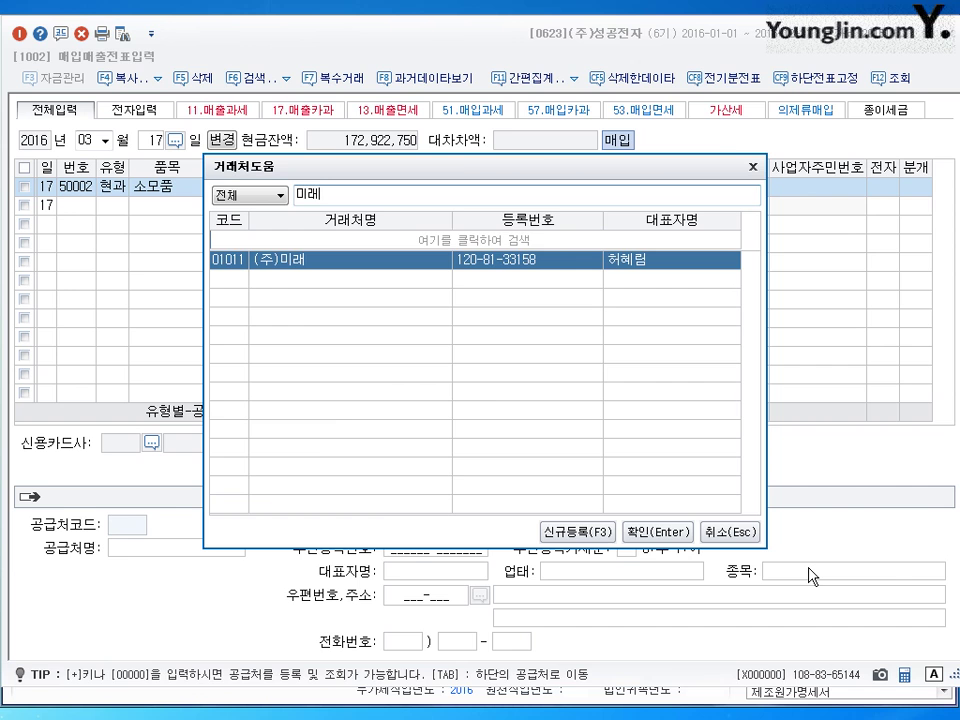
key("Escape")
key("Return")
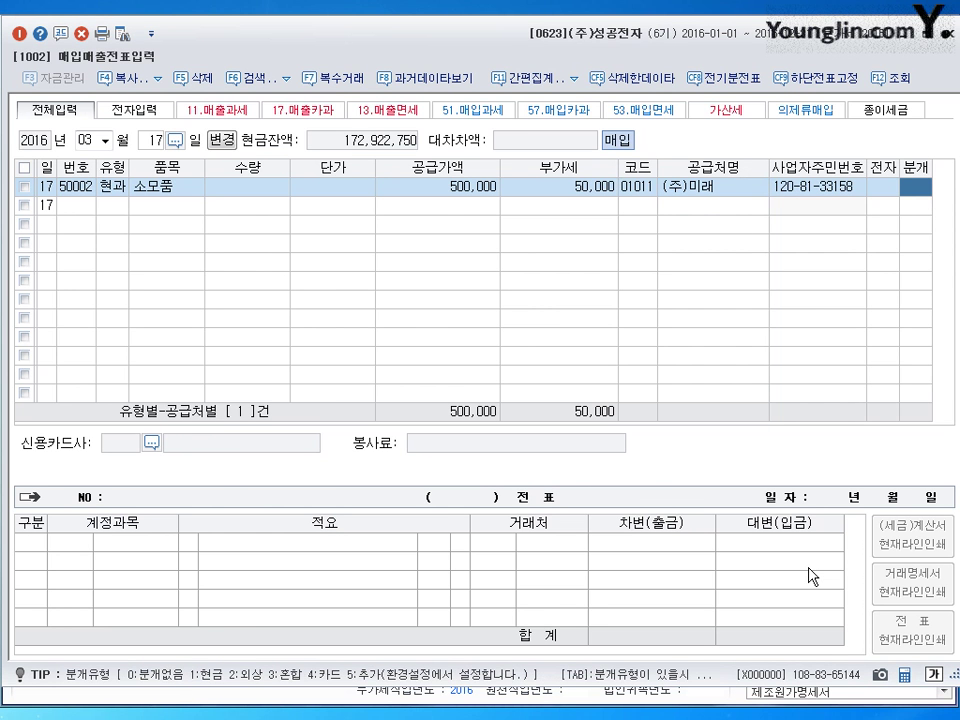
type("1")
key("Return")
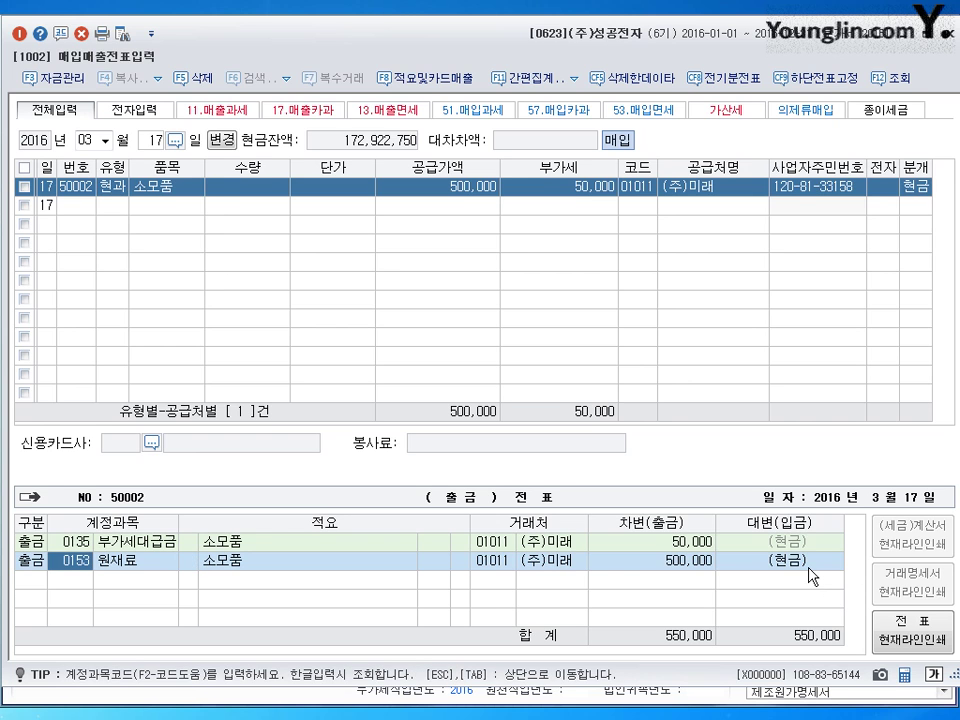
type("0830")
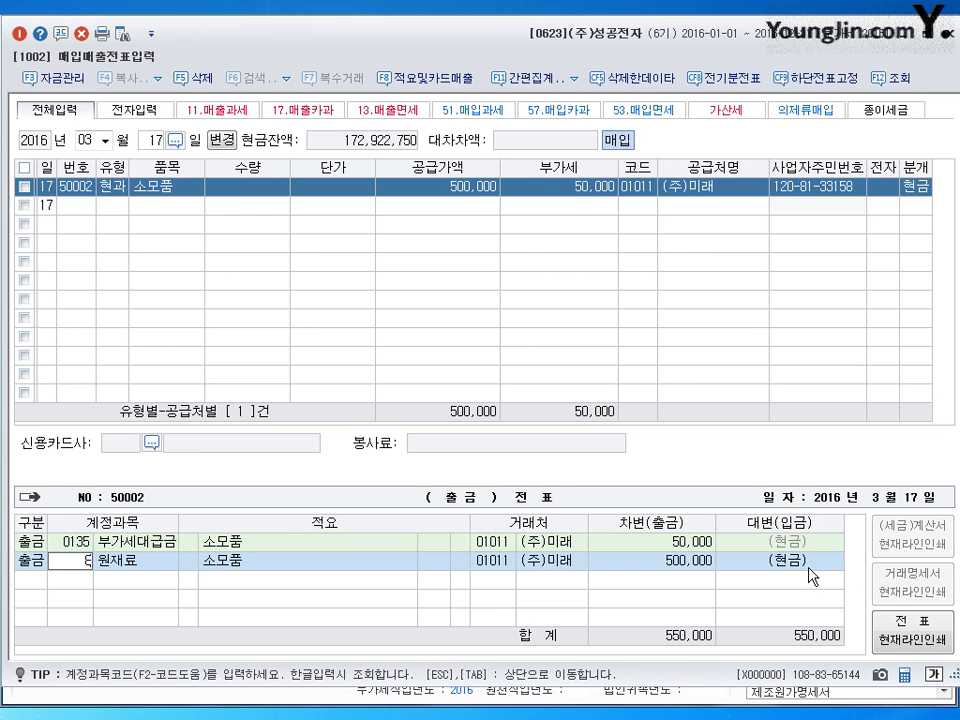
key("Return")
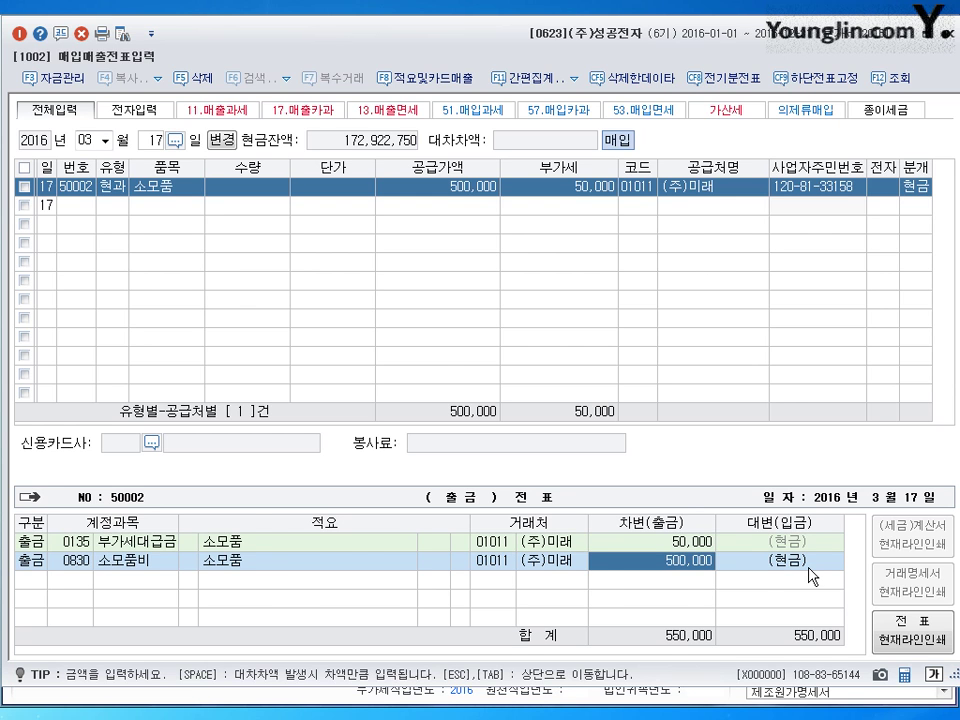
key("Escape")
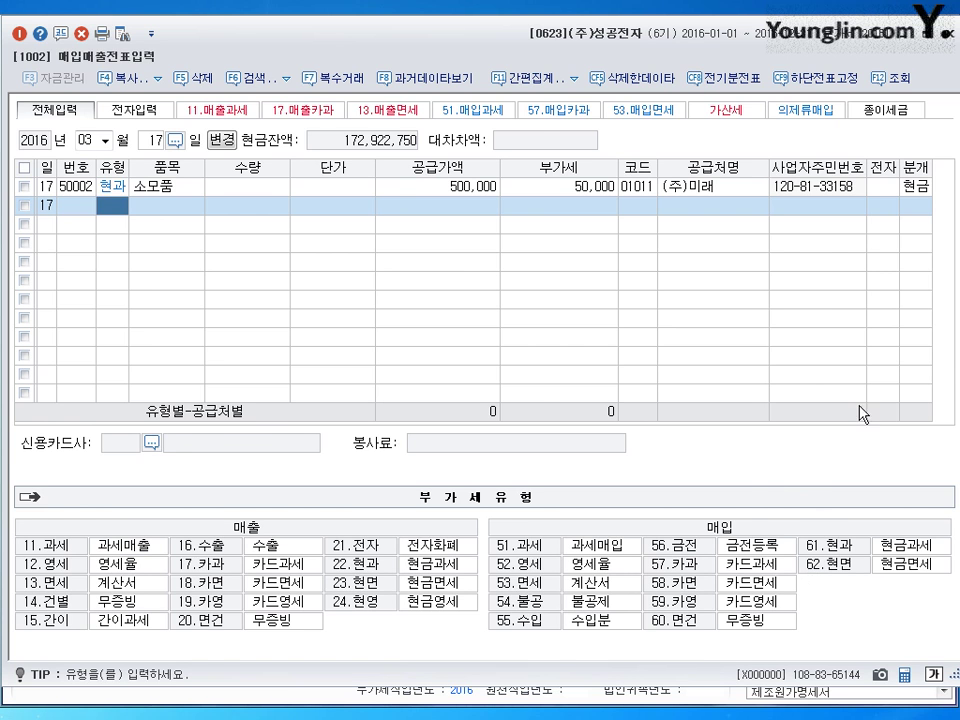
Switch from purchase/sales vouchers to general voucher entry dated 31 December
left_click(950, 33)
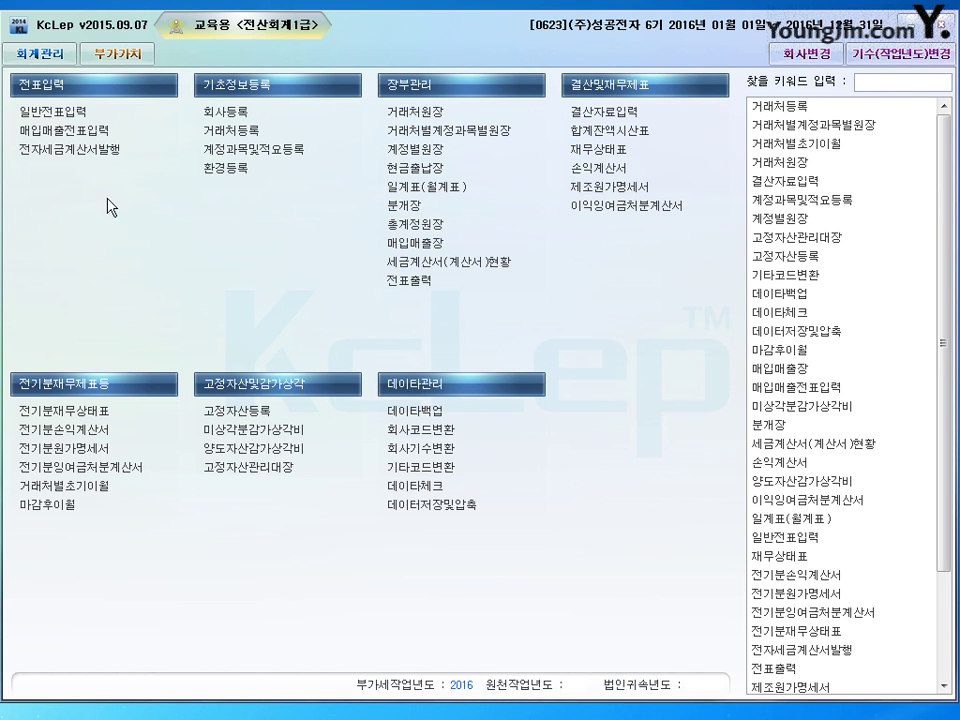
left_click(50, 113)
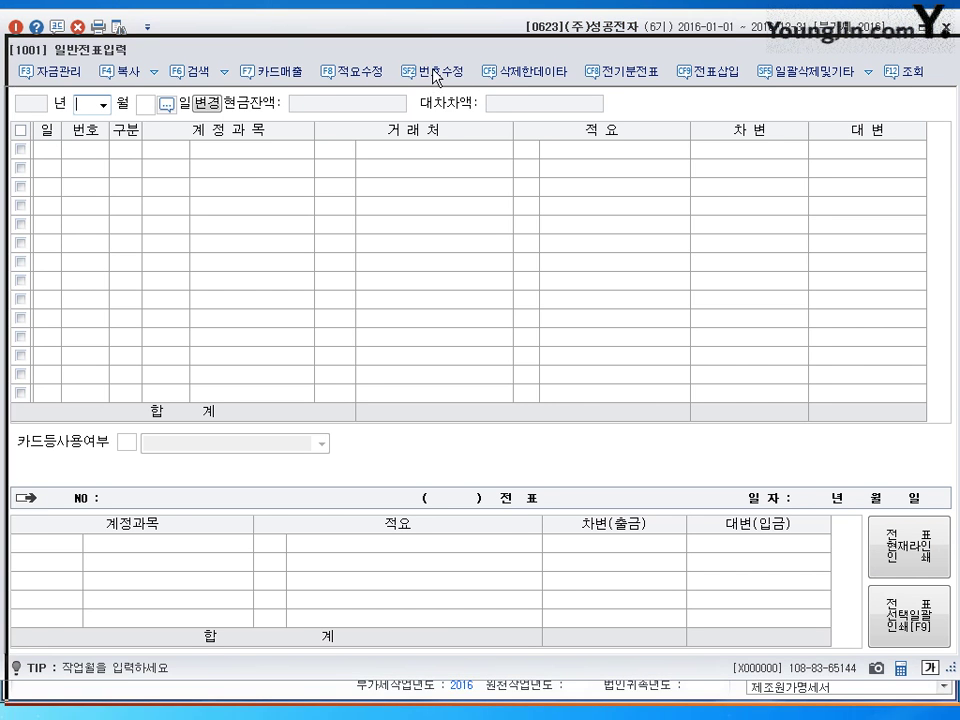
type("12")
key("Return")
type("31")
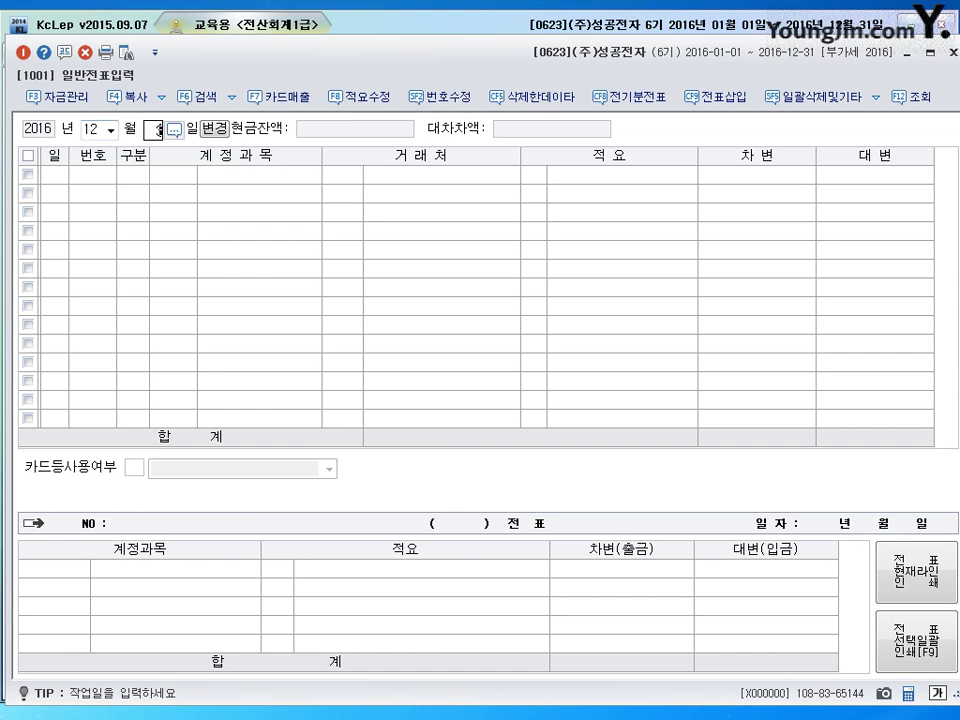
key("Return")
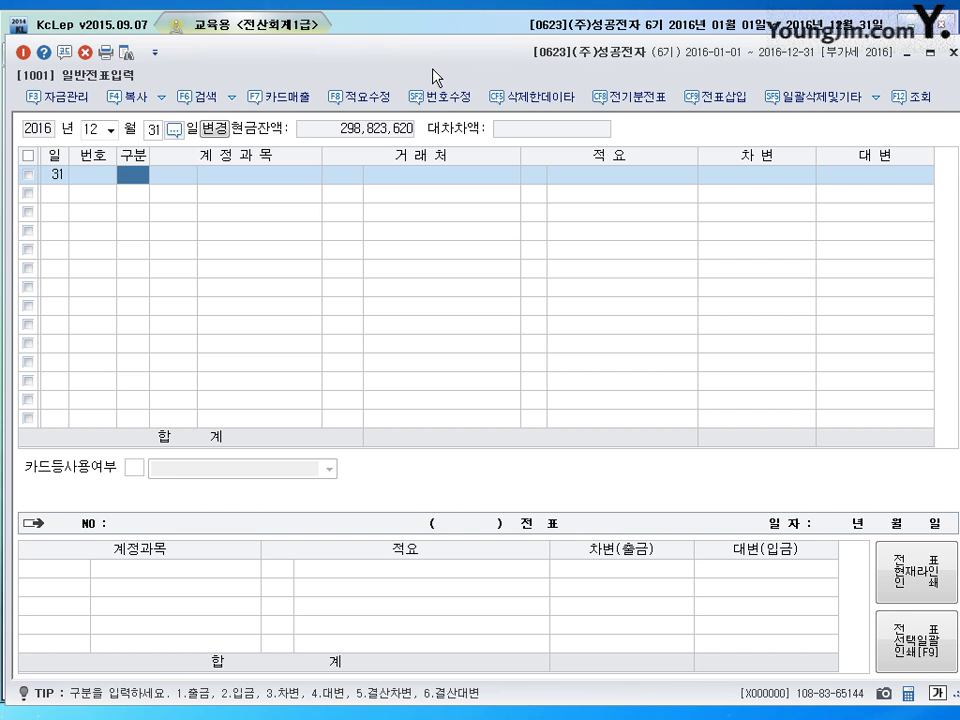
Record the Dec 31 entry debiting 선급비용 (0133) and crediting 임차료 (0819), 1,000,000 each
type("3")
key("Return")
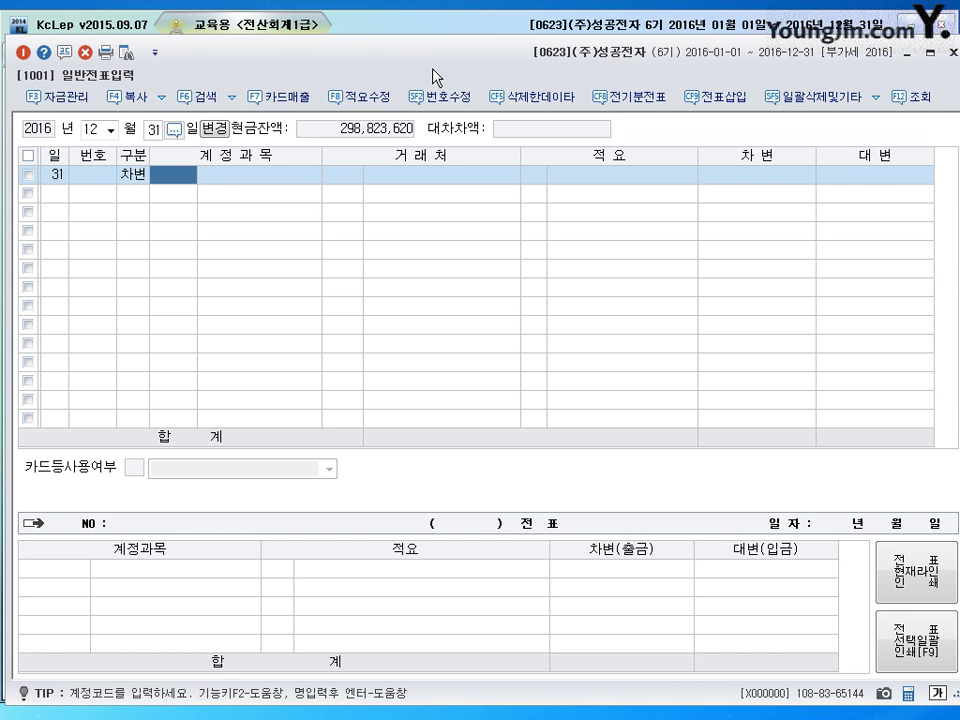
type("133")
key("Return")
key("Return")
key("Return")
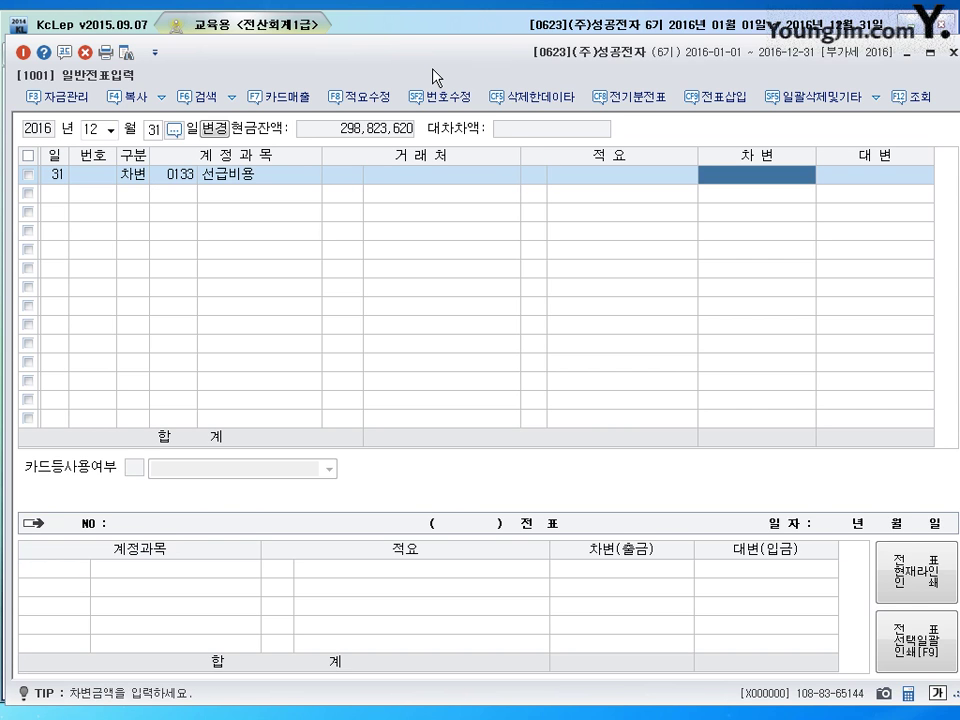
type("1000000")
key("Return")
type("4")
key("Return")
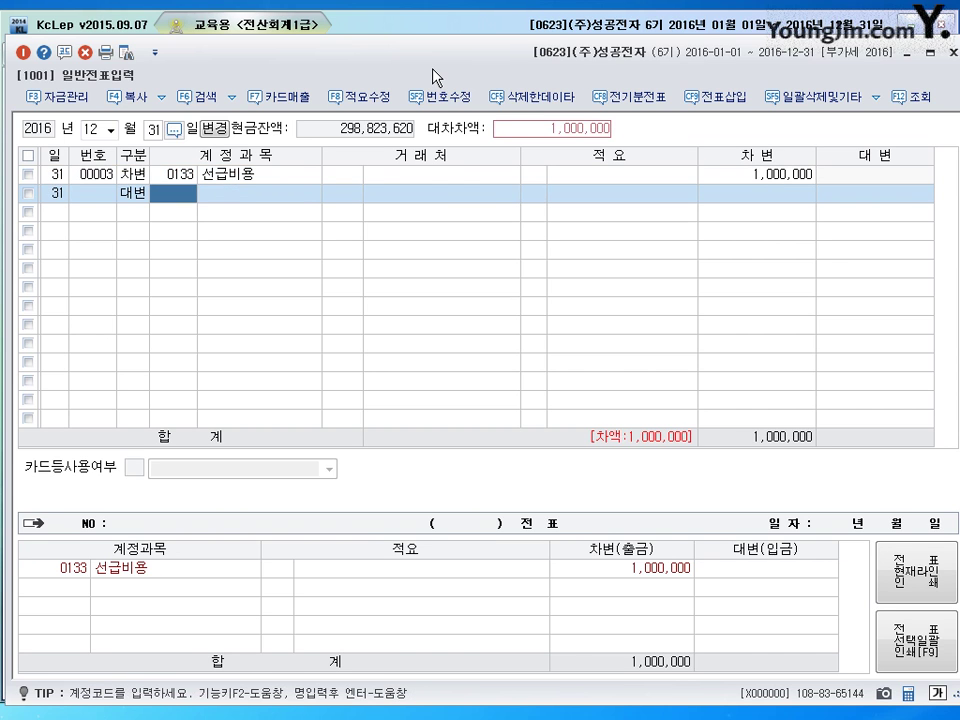
type("819")
key("Return")
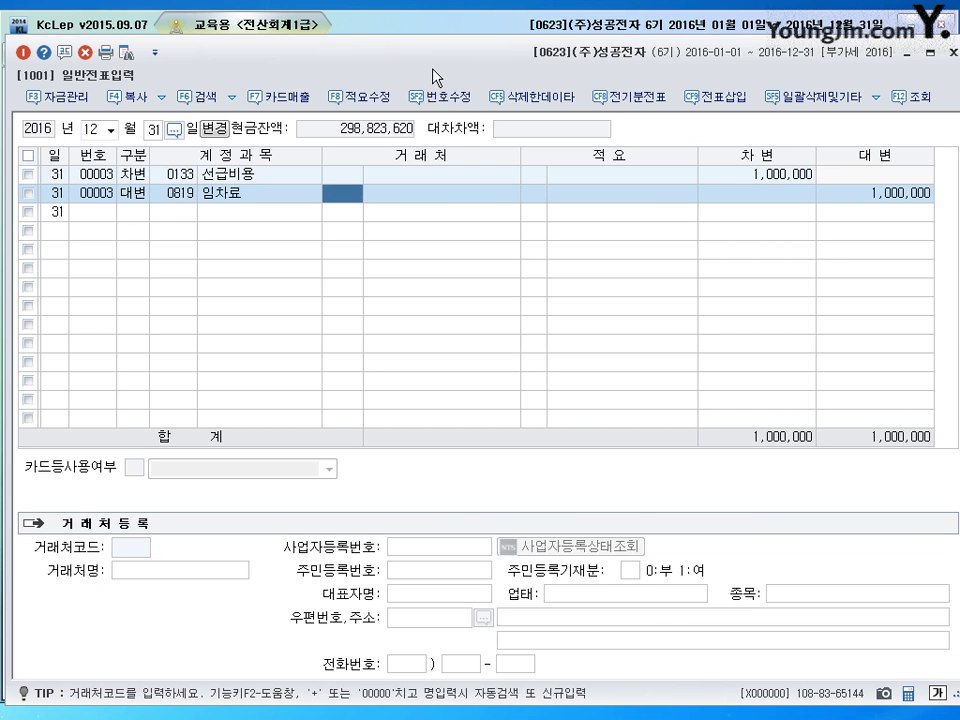
key("Return")
key("Return")
key("Return")
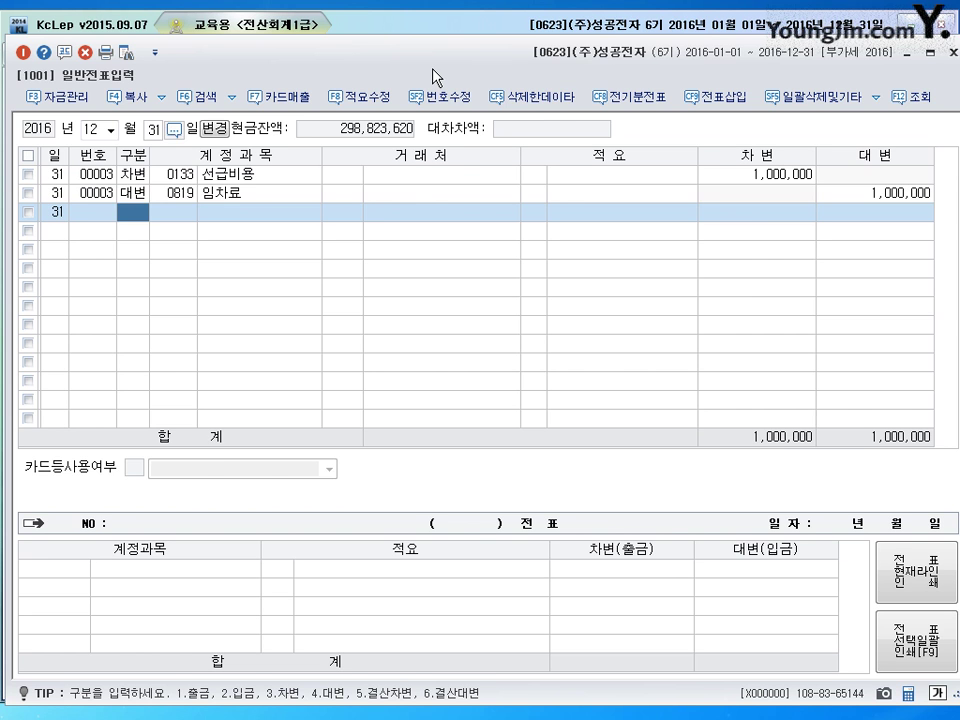
left_click(952, 52)
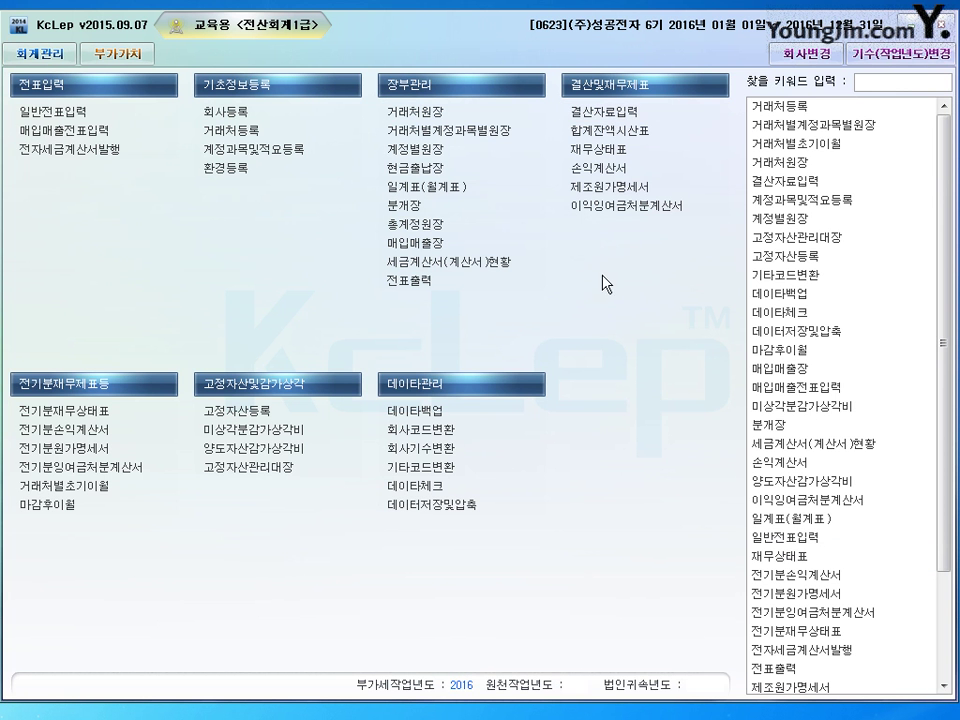
Open 결산자료입력 under 결산및재무제표 for January–December 2016
left_click(605, 111)
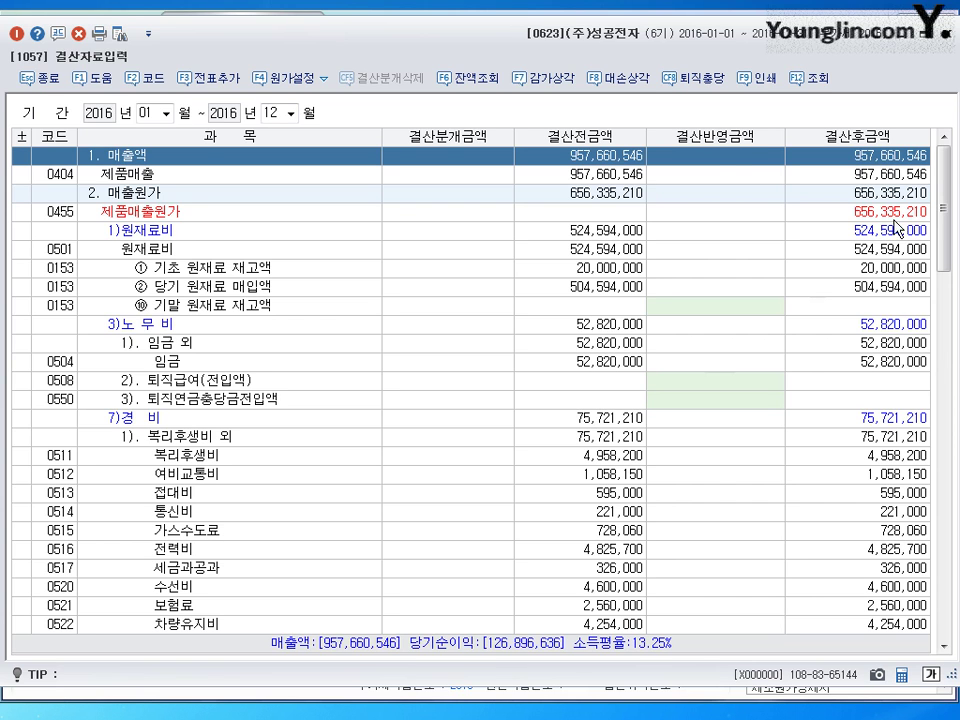
Apply 1% bad-debt allowances (외상매출금 1,708,300, 받을어음 50,000), removing 미수금's 20,000
left_click(619, 84)
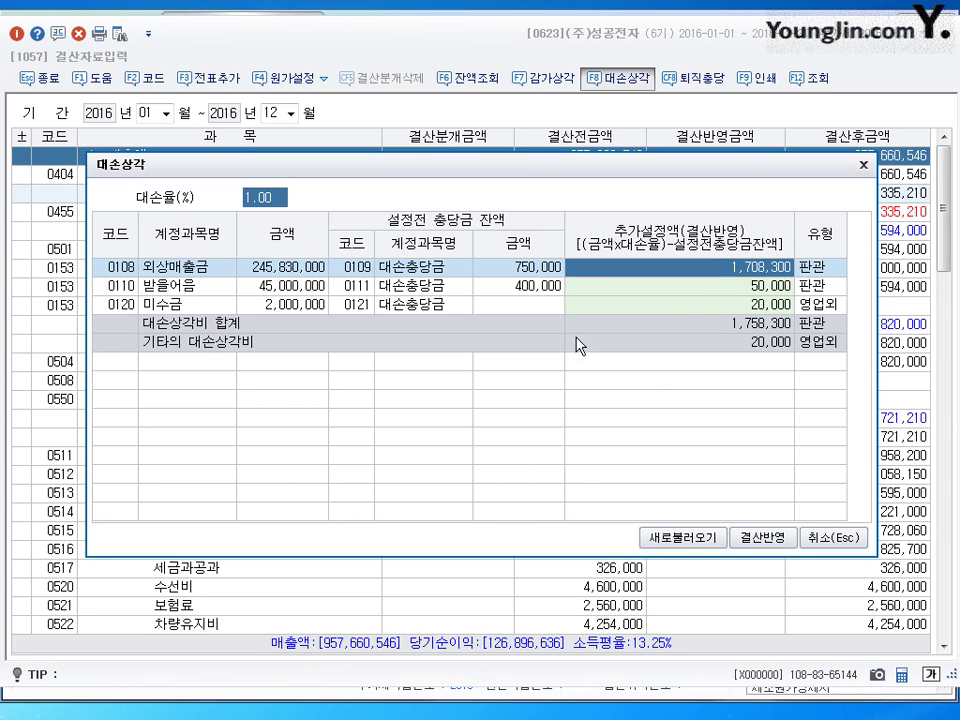
left_click(703, 306)
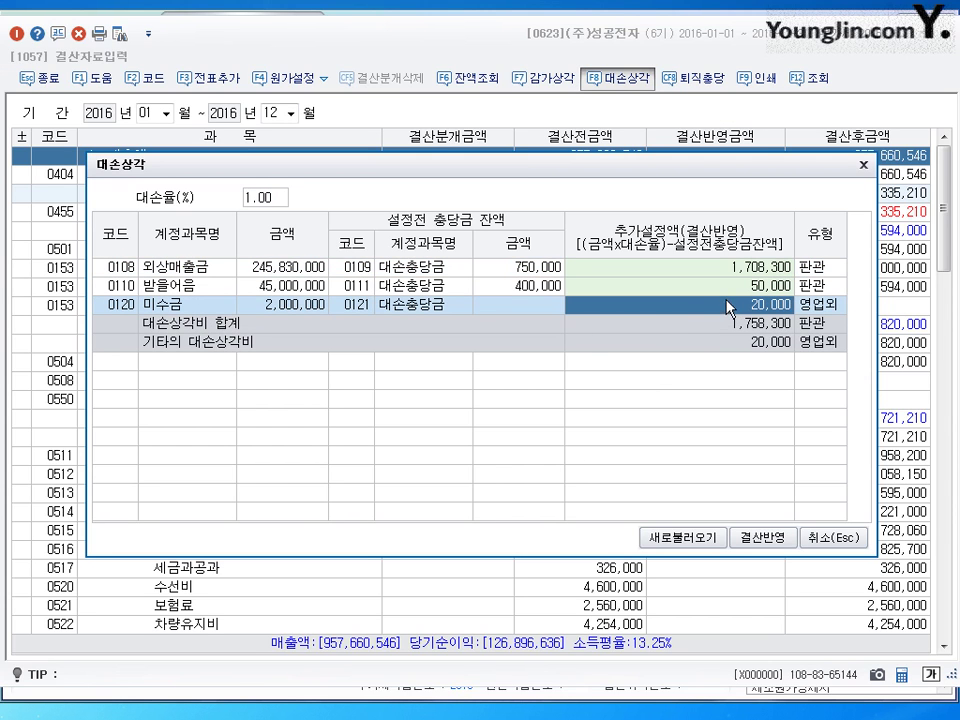
key("Delete")
key("Return")
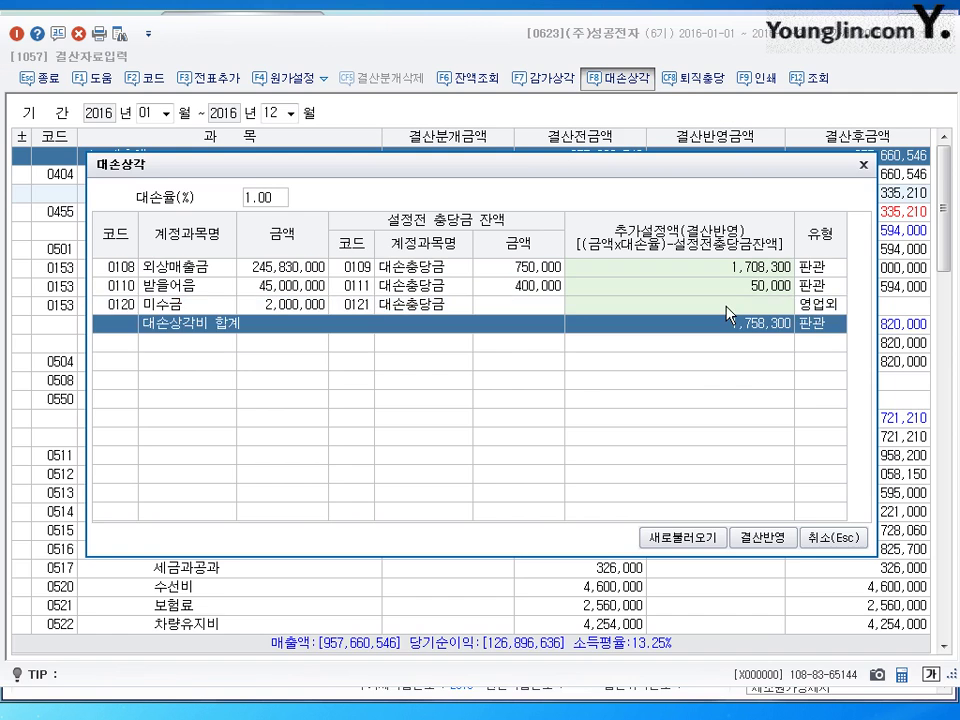
left_click(727, 307)
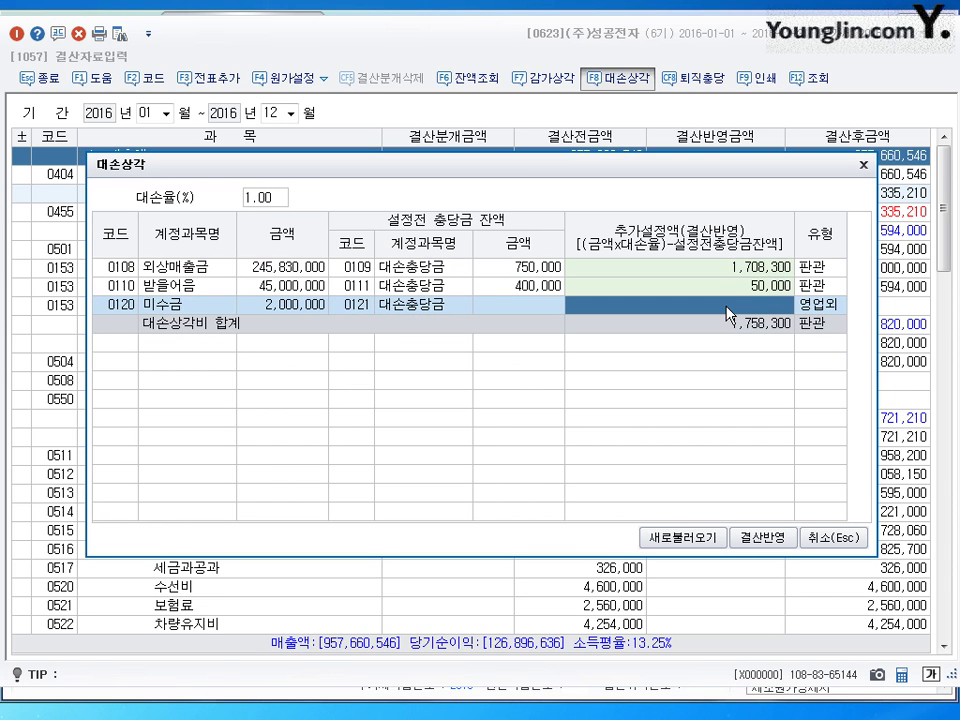
left_click(757, 540)
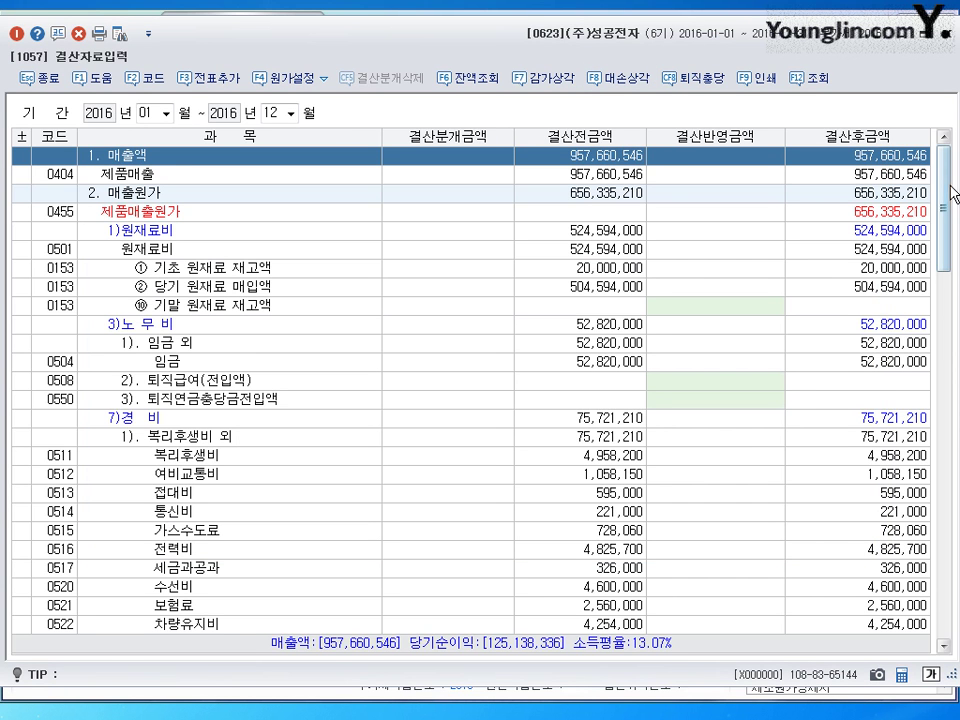
Review the 외상매출금 and 받을어음 bad-debt amounts in the closing data
left_click_drag(949, 186, 950, 428)
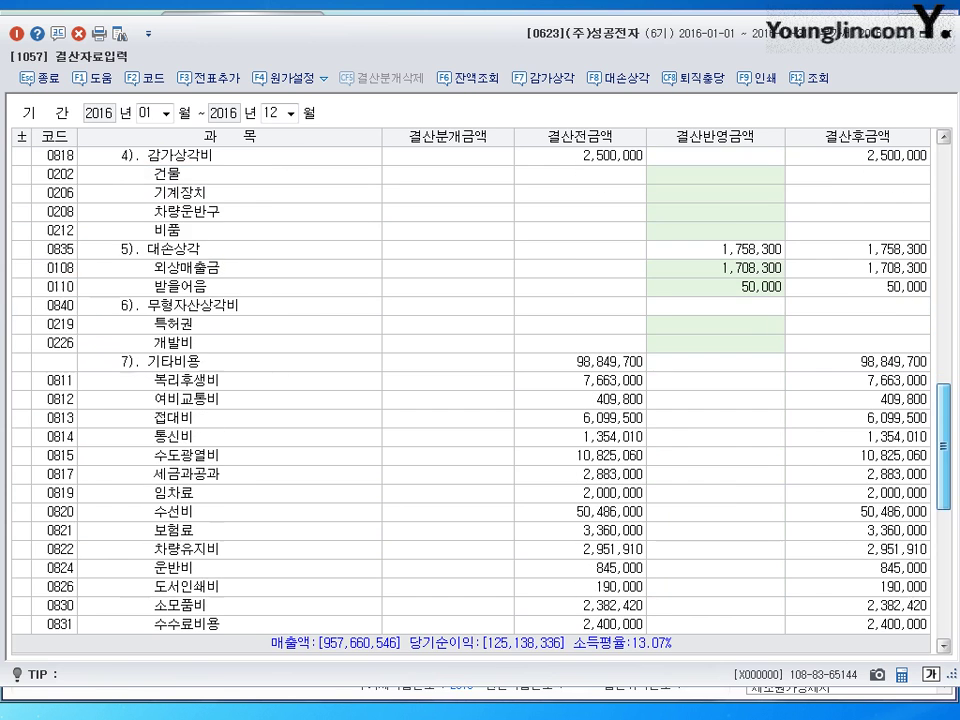
left_click(780, 270)
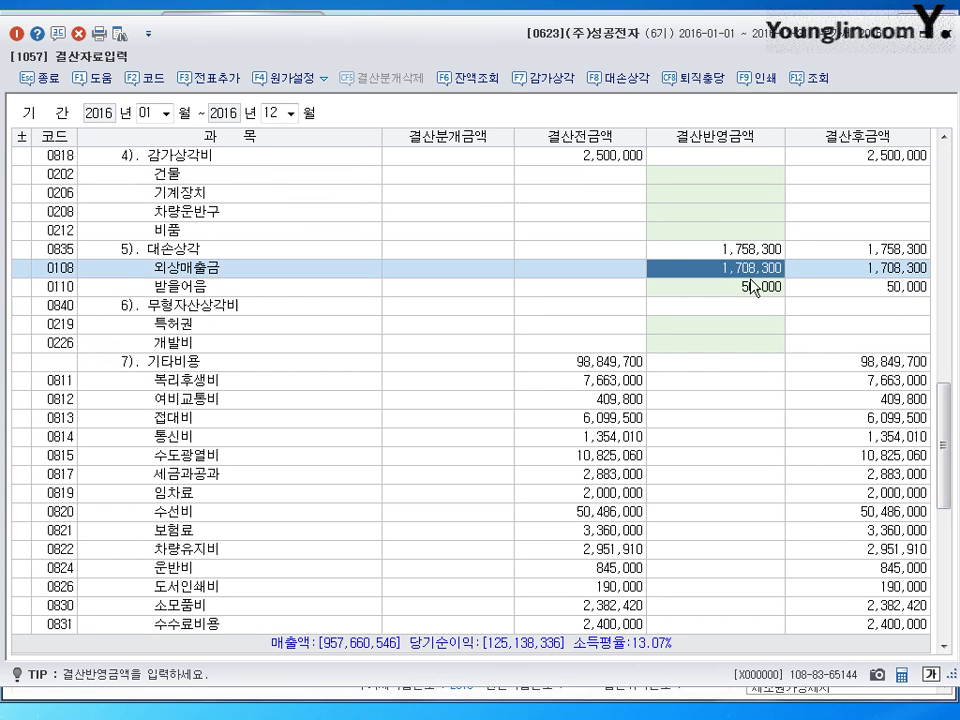
left_click(775, 290)
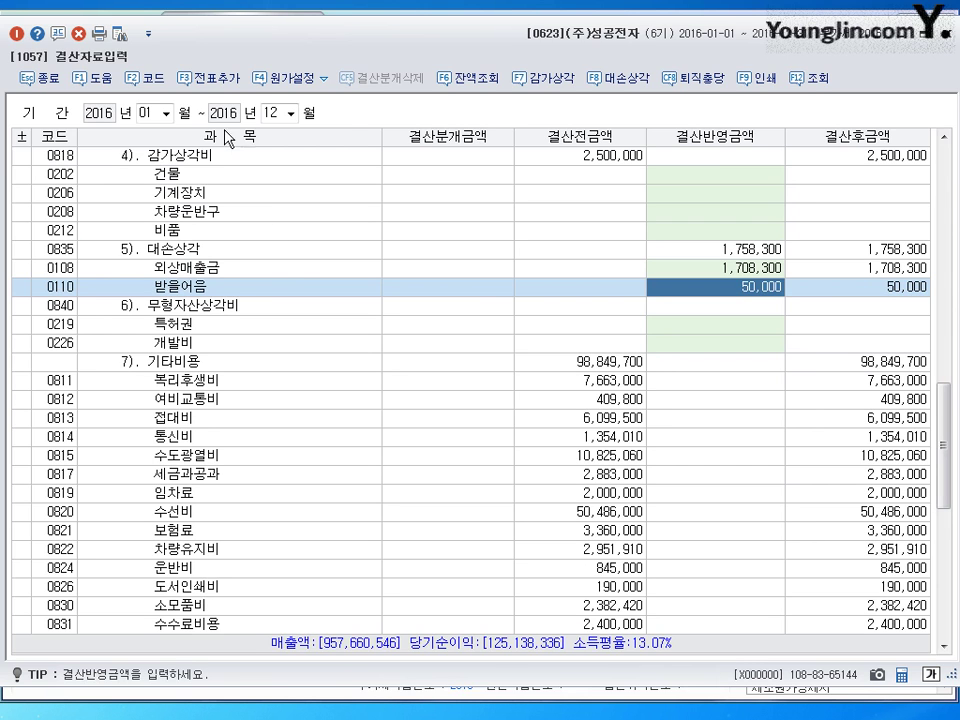
Post the automatic closing entries to the general journal and exit the closing data screen
left_click(197, 84)
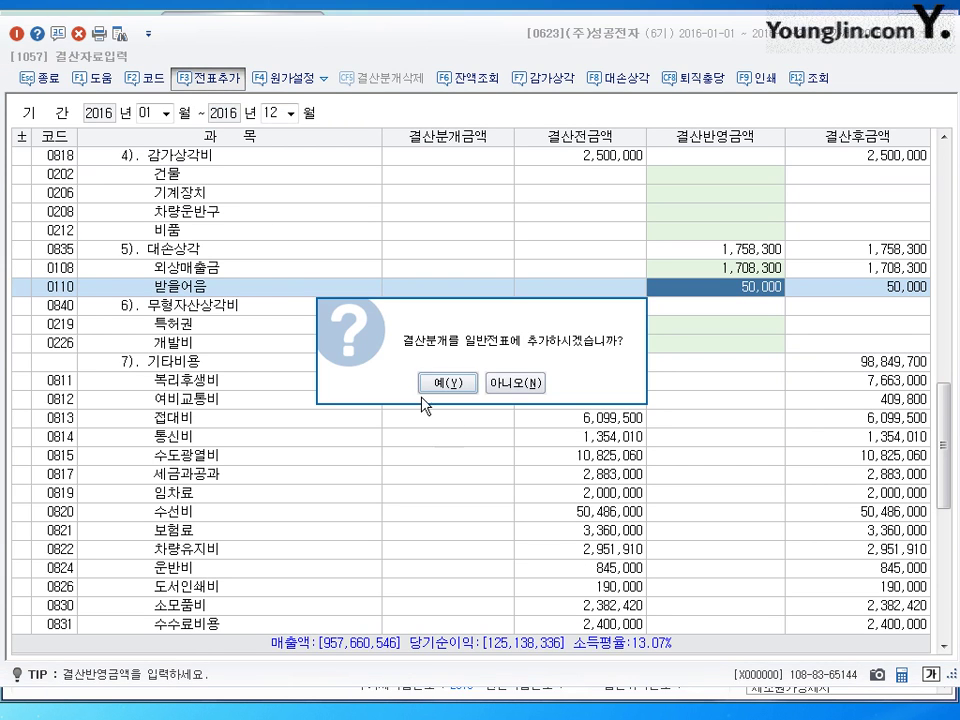
left_click(448, 386)
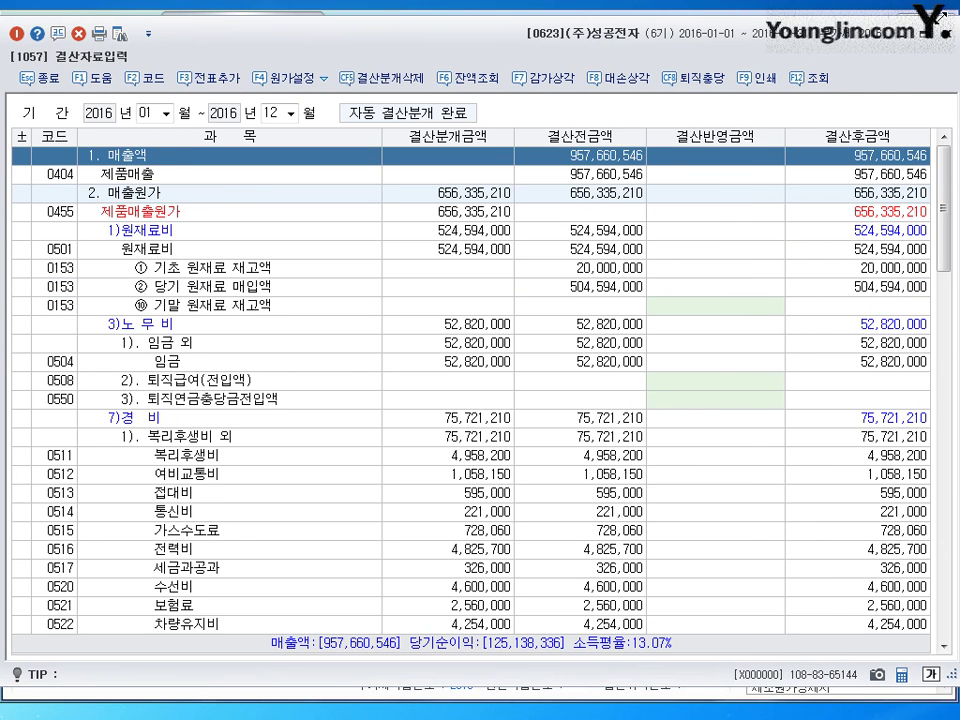
left_click(945, 37)
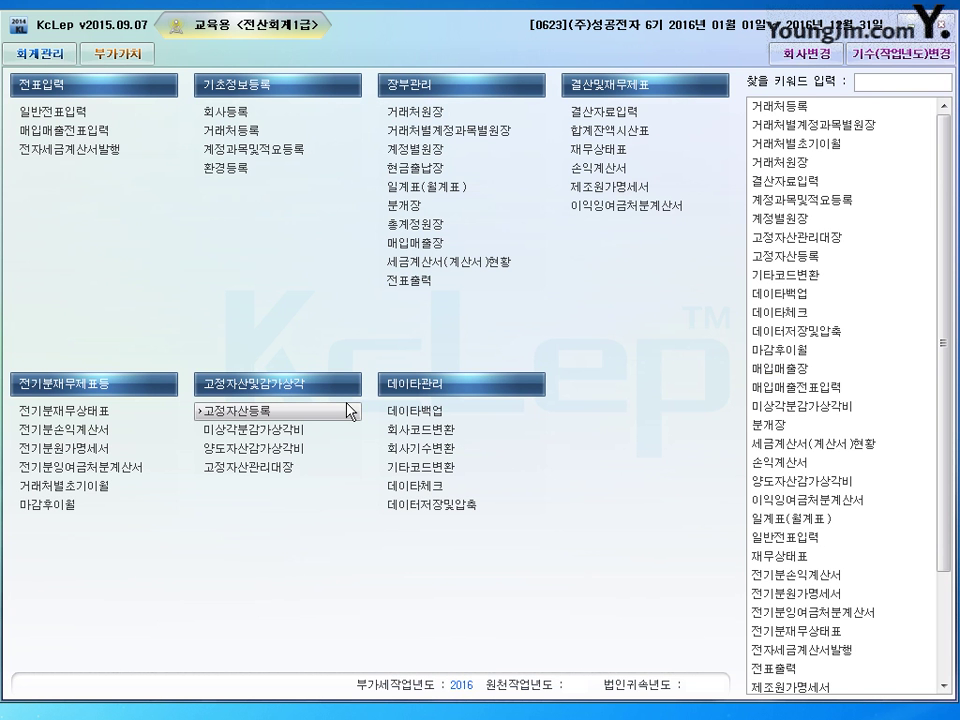